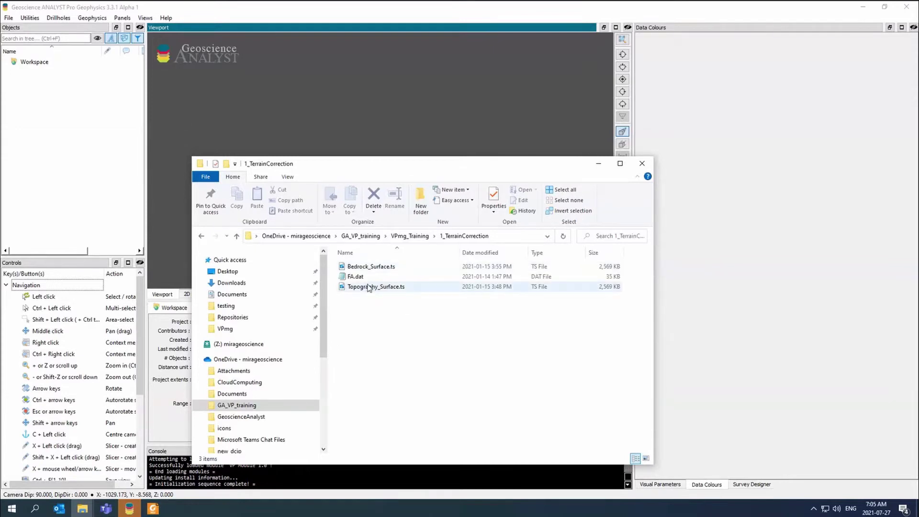
- Import Topography_Surface.ts from the 1_TerrainCorrection folder into the 3D viewport
{"action": "left_click", "coordinate": [369, 287]}
{"action": "left_click_drag", "start_coordinate": [369, 287], "coordinate": [428, 123]}
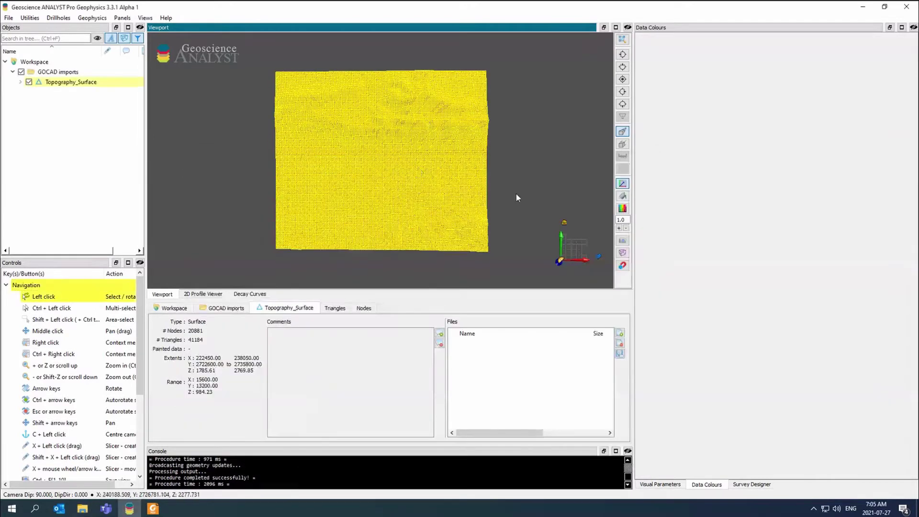
{"action": "left_click", "coordinate": [515, 197]}
{"action": "scroll", "coordinate": [515, 193], "scroll_direction": "up", "scroll_amount": 3}
{"action": "left_click_drag", "start_coordinate": [515, 194], "coordinate": [511, 160]}
- Set the viewport's vertical exaggeration to 3 and fit the topography surface in the view
{"action": "left_click_drag", "start_coordinate": [620, 219], "coordinate": [615, 219]}
{"action": "type", "text": "3"}
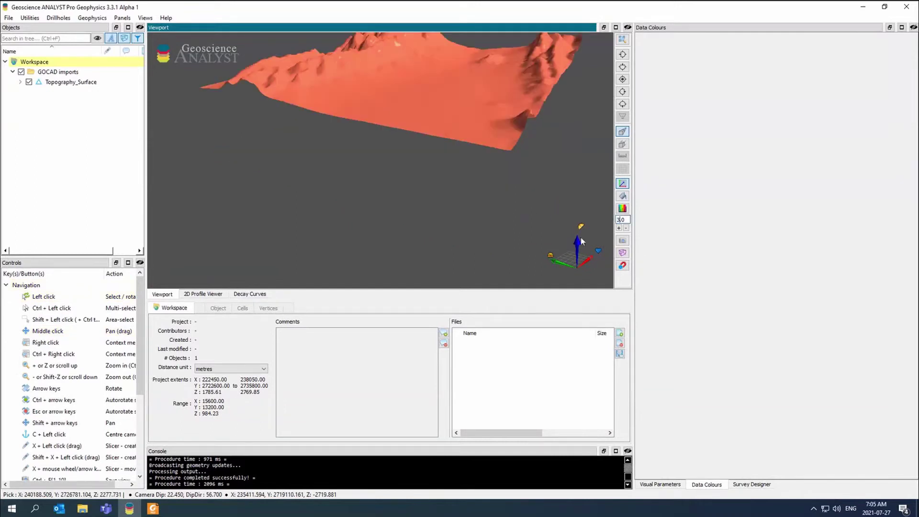
{"action": "left_click", "coordinate": [622, 39]}
{"action": "mouse_move", "coordinate": [472, 154]}
{"action": "left_mouse_down"}
{"action": "mouse_move", "coordinate": [474, 135]}
{"action": "mouse_move", "coordinate": [472, 162]}
{"action": "left_mouse_up"}
{"action": "scroll", "coordinate": [473, 162], "scroll_direction": "up", "scroll_amount": 4}
{"action": "middle_click_drag", "start_coordinate": [472, 162], "coordinate": [489, 150]}
{"action": "scroll", "coordinate": [481, 142], "scroll_direction": "down", "scroll_amount": 4}
{"action": "scroll", "coordinate": [490, 150], "scroll_direction": "up", "scroll_amount": 3}
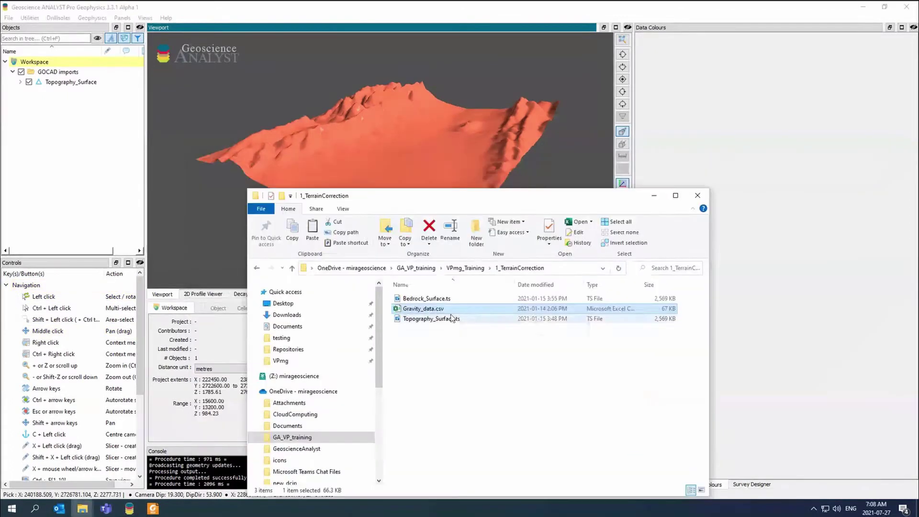
- Import Gravity_data.csv as a Points object, using the X, Y and Z columns as coordinates
{"action": "left_click_drag", "start_coordinate": [431, 308], "coordinate": [432, 151]}
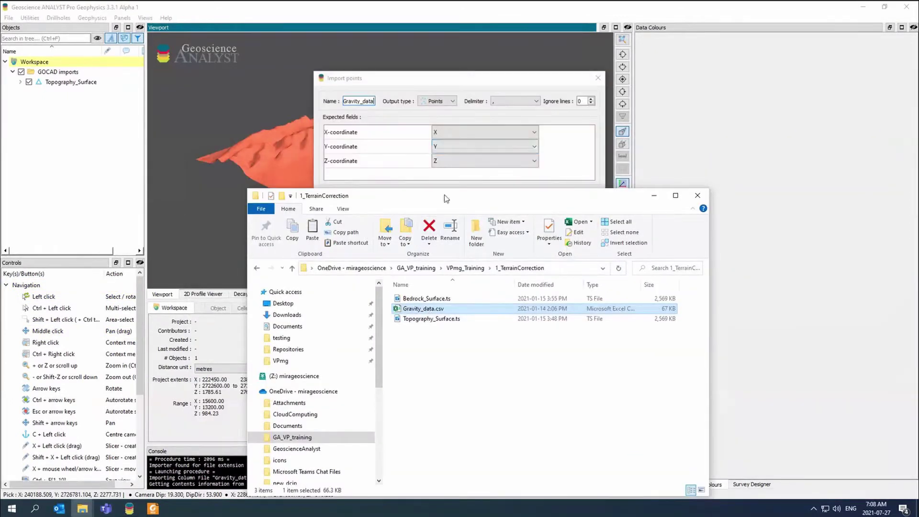
{"action": "left_click_drag", "start_coordinate": [446, 198], "coordinate": [699, 166]}
{"action": "left_click_drag", "start_coordinate": [382, 85], "coordinate": [246, 105]}
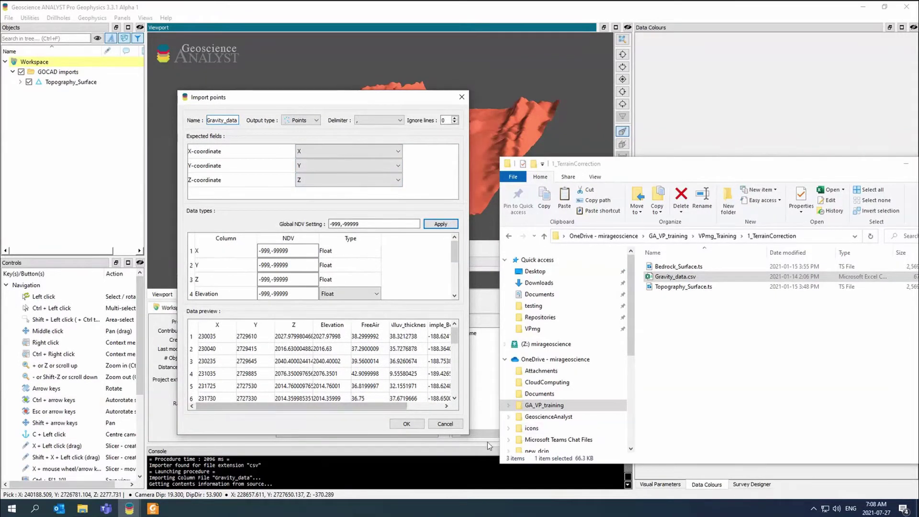
{"action": "left_click_drag", "start_coordinate": [468, 433], "coordinate": [528, 436]}
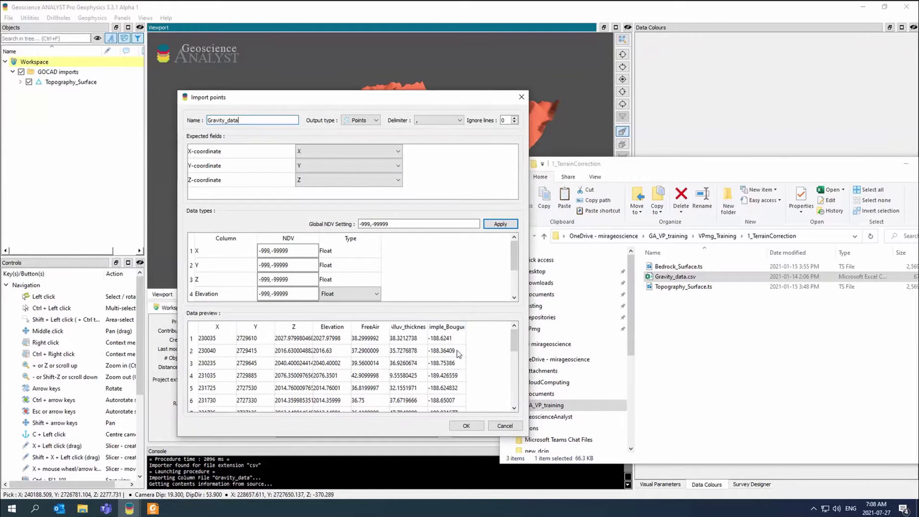
{"action": "double_click", "coordinate": [428, 328]}
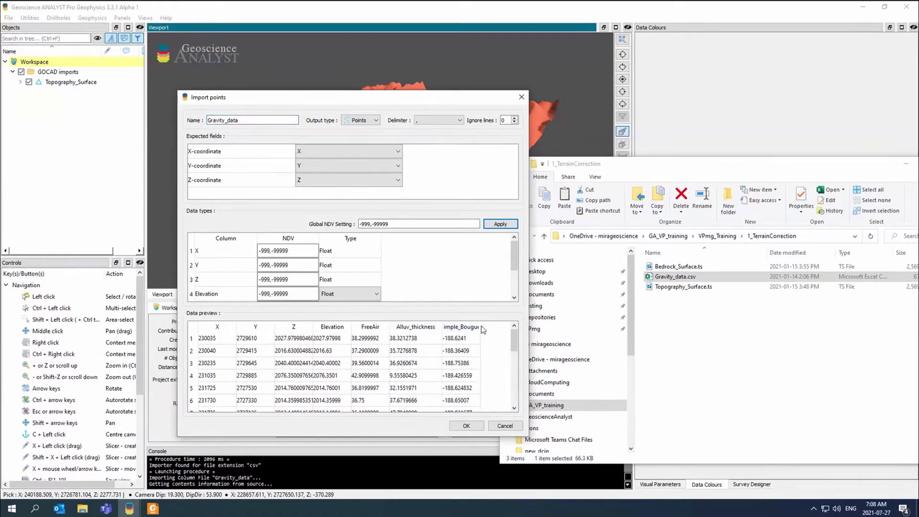
{"action": "left_click_drag", "start_coordinate": [481, 326], "coordinate": [493, 323]}
{"action": "left_click", "coordinate": [360, 120]}
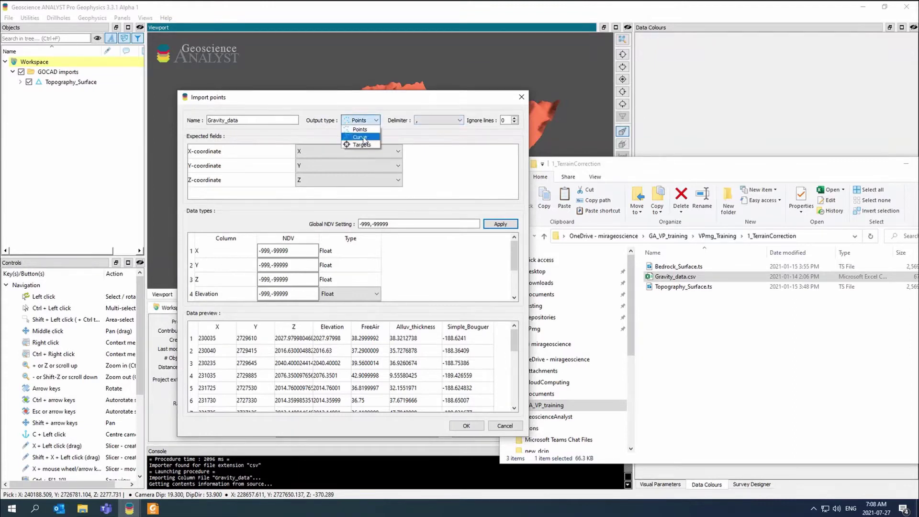
{"action": "left_click", "coordinate": [397, 96]}
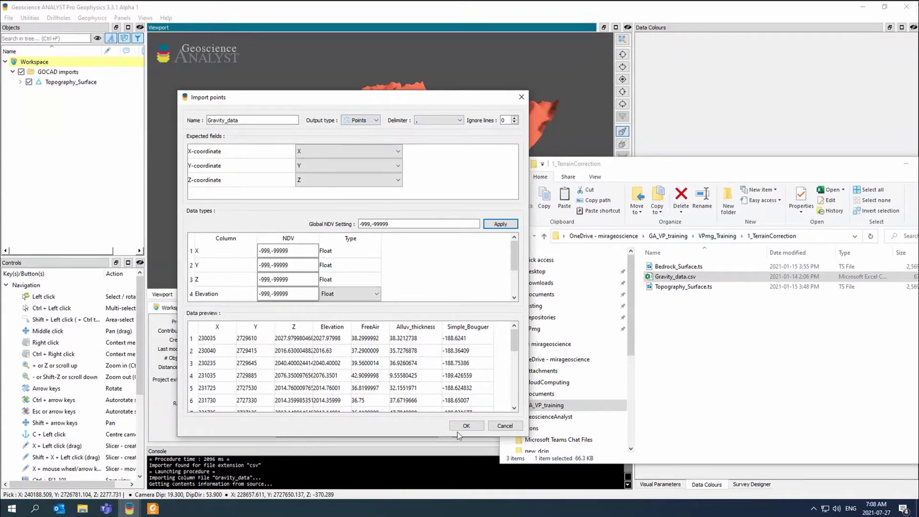
{"action": "left_click", "coordinate": [466, 425]}
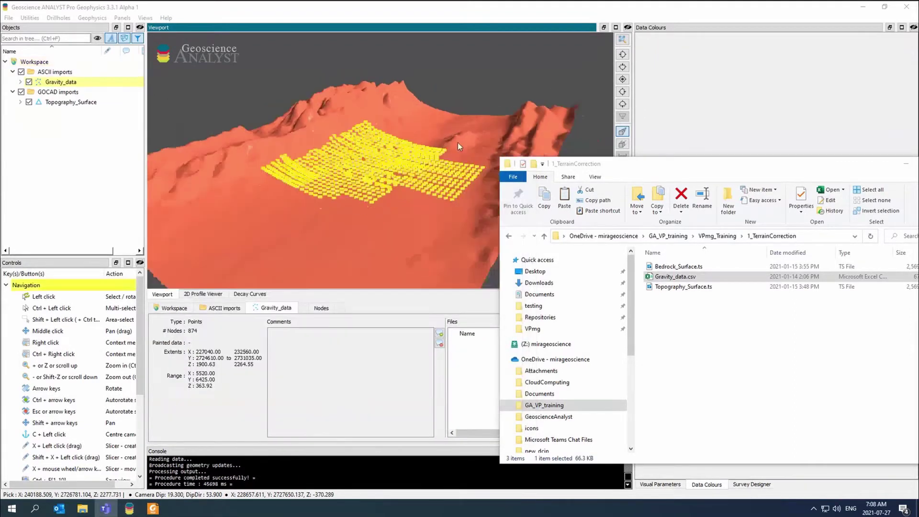
- Display the gravity points coloured by Elevation and then by FreeAir to examine them against the topography
{"action": "left_click", "coordinate": [479, 67]}
{"action": "left_click_drag", "start_coordinate": [402, 162], "coordinate": [436, 181]}
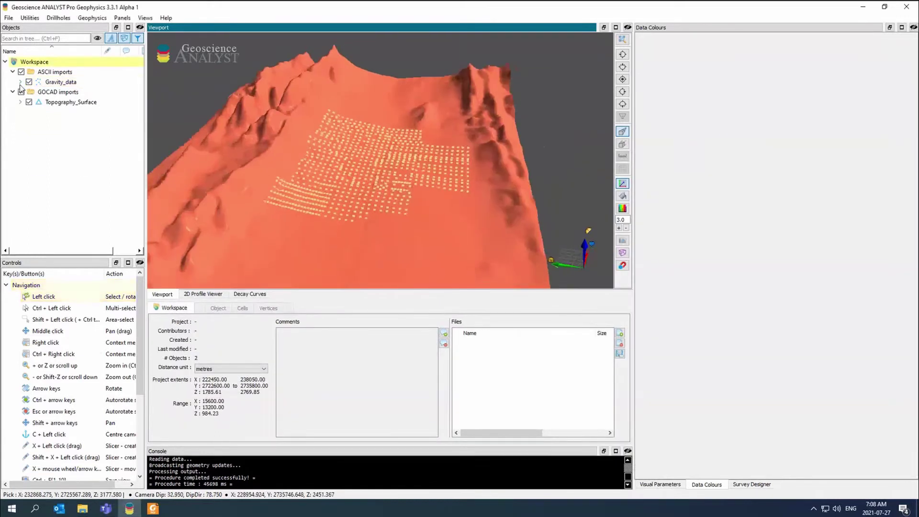
{"action": "left_click", "coordinate": [21, 82]}
{"action": "left_click", "coordinate": [36, 102]}
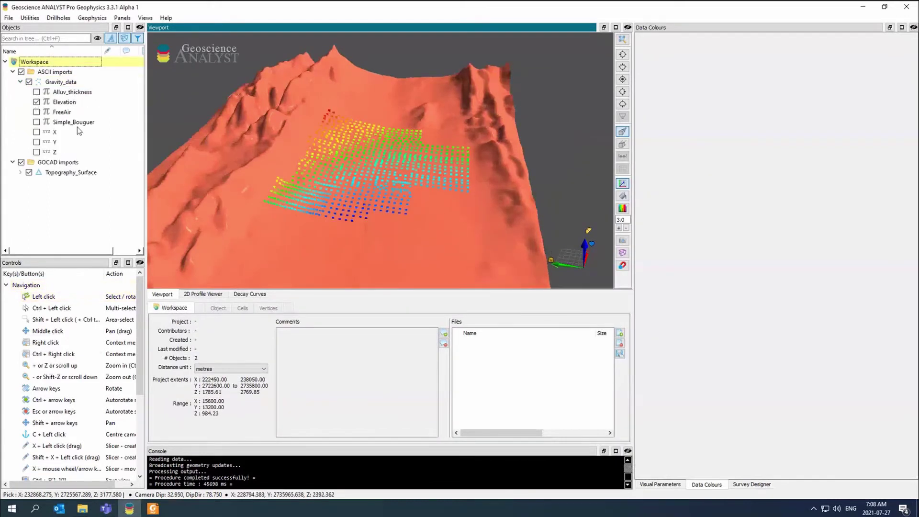
{"action": "left_click", "coordinate": [36, 112]}
{"action": "left_click", "coordinate": [397, 194]}
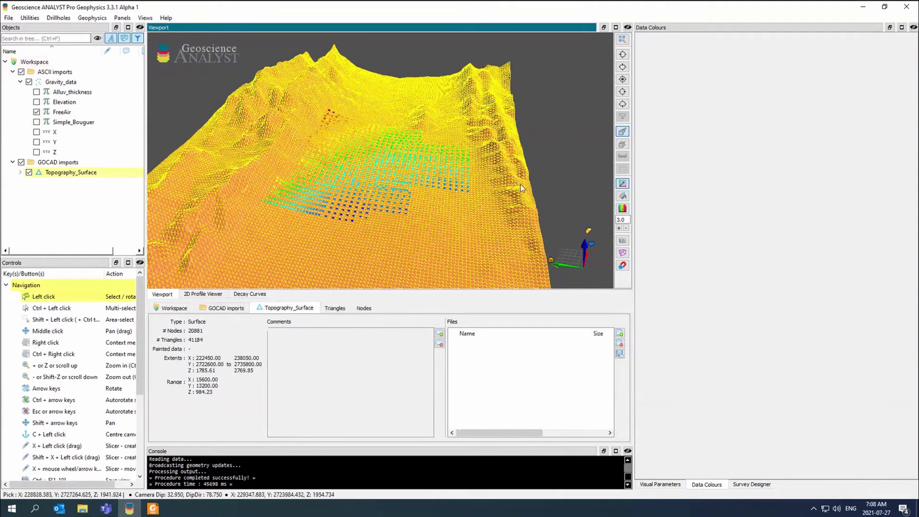
{"action": "left_click_drag", "start_coordinate": [521, 185], "coordinate": [522, 198]}
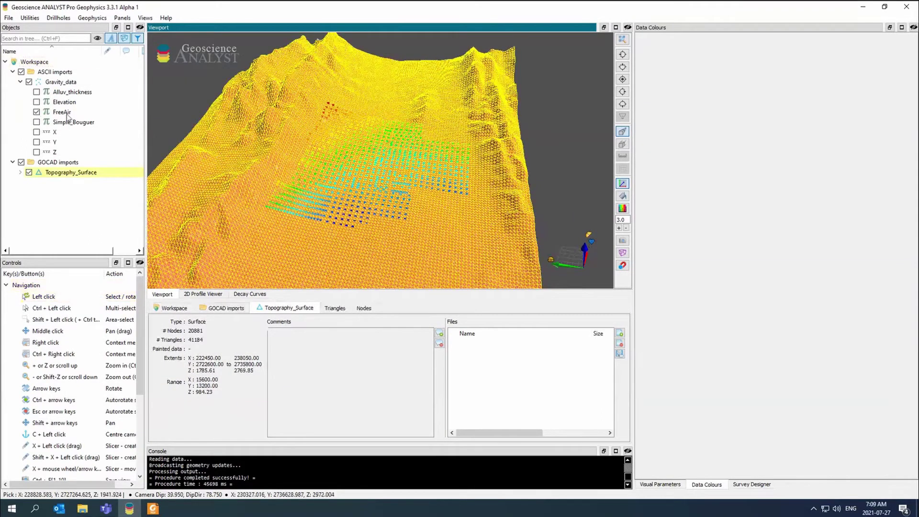
{"action": "left_click", "coordinate": [66, 114]}
{"action": "mouse_move", "coordinate": [563, 136]}
{"action": "left_mouse_down"}
{"action": "mouse_move", "coordinate": [534, 160]}
{"action": "mouse_move", "coordinate": [552, 138]}
{"action": "left_mouse_up"}
{"action": "scroll", "coordinate": [553, 138], "scroll_direction": "up", "scroll_amount": 2}
- Colour the gravity points by Simple_Bouguer and select the Gravity_data object
{"action": "left_click", "coordinate": [35, 122]}
{"action": "left_click_drag", "start_coordinate": [314, 189], "coordinate": [324, 162]}
{"action": "left_click_drag", "start_coordinate": [323, 199], "coordinate": [414, 180]}
{"action": "left_click", "coordinate": [53, 81]}
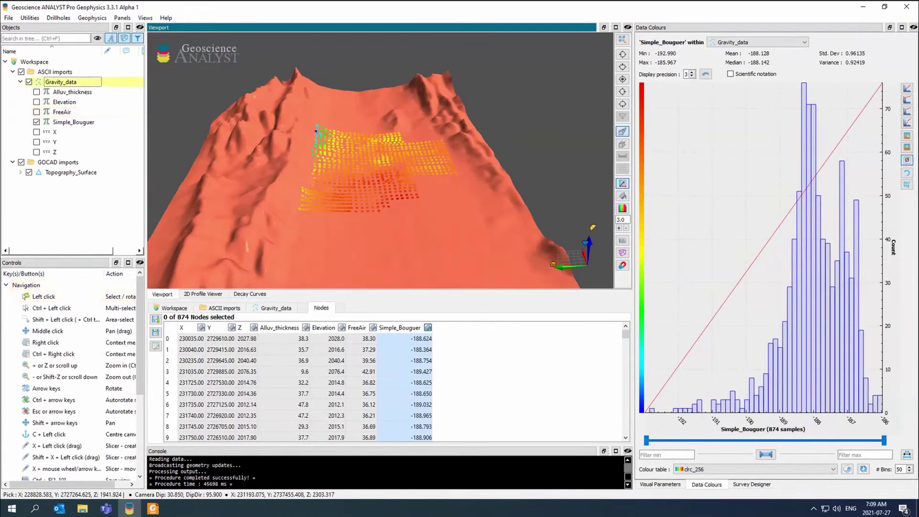
{"action": "key", "text": "alt+Tab"}
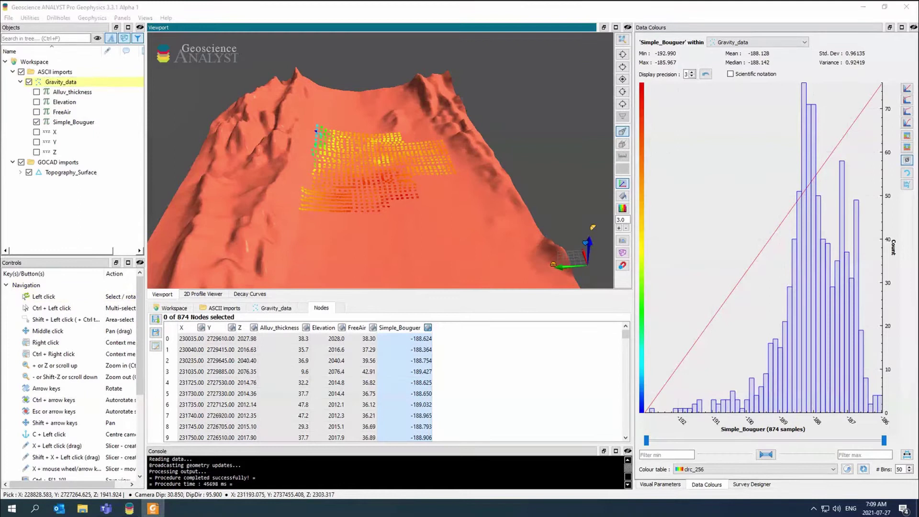
{"action": "left_click", "coordinate": [520, 146]}
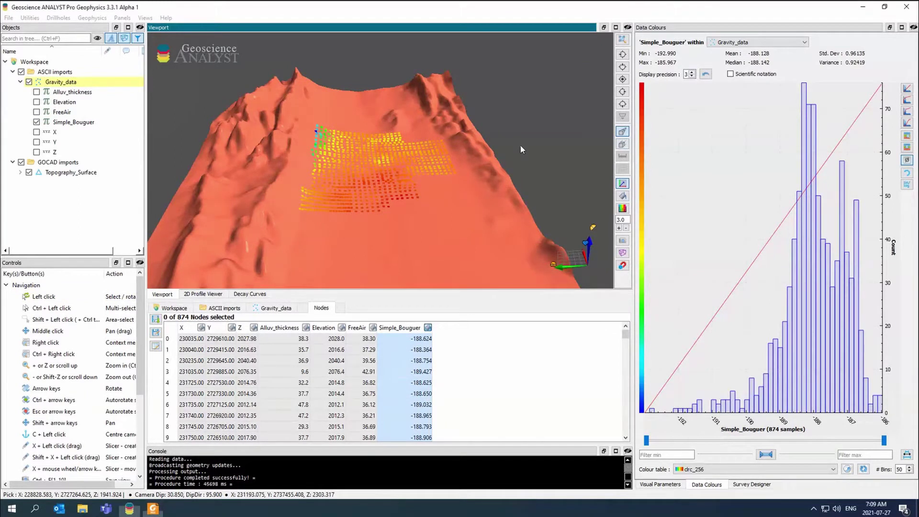
{"action": "left_click_drag", "start_coordinate": [520, 144], "coordinate": [561, 114]}
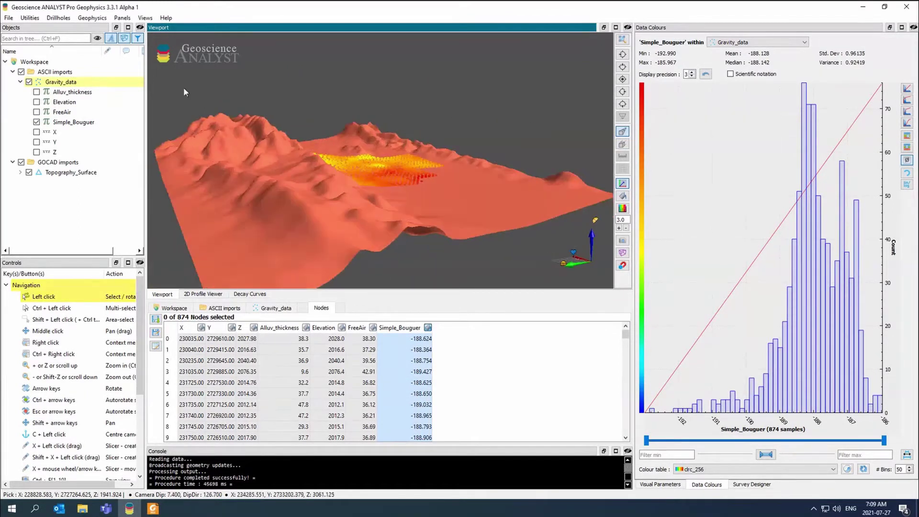
{"action": "left_click_drag", "start_coordinate": [278, 171], "coordinate": [279, 232]}
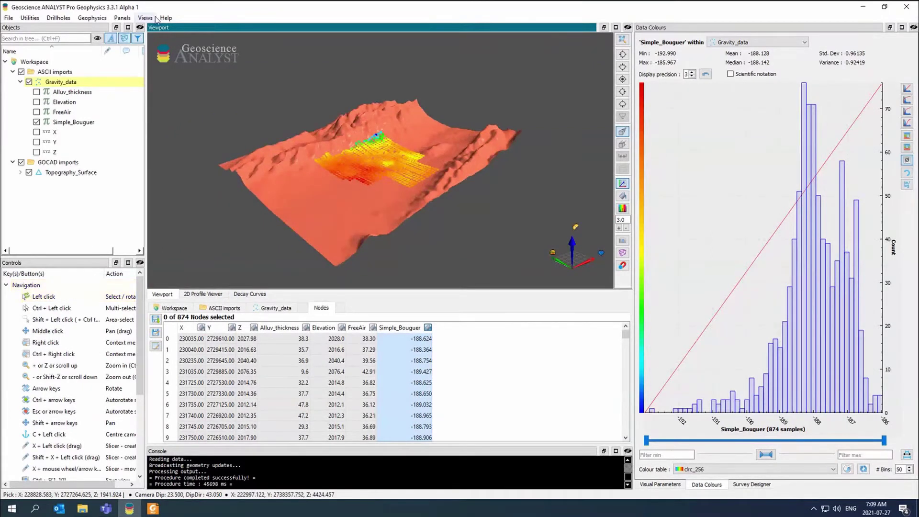
- Set the viewport direction labels in the preferences to E for X, N for Y and Z for Z
{"action": "left_click", "coordinate": [8, 17]}
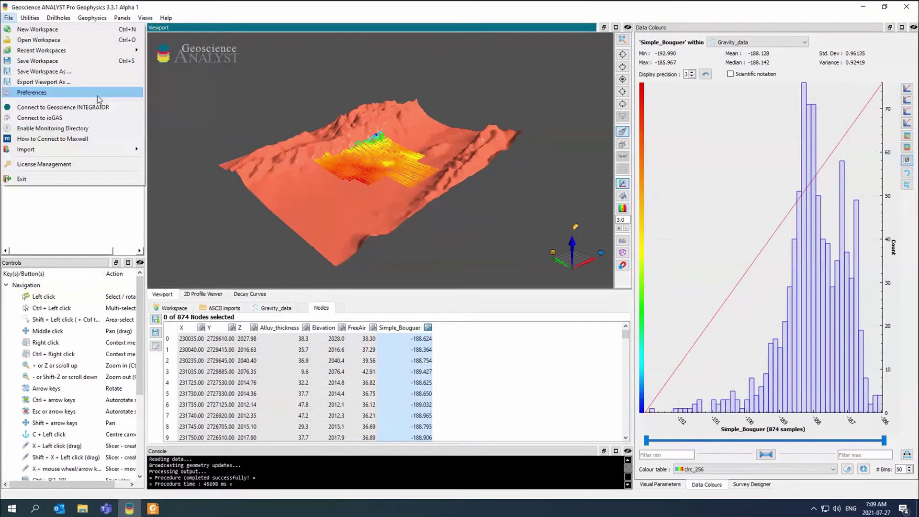
{"action": "left_click", "coordinate": [97, 95]}
{"action": "left_click_drag", "start_coordinate": [386, 8], "coordinate": [389, 81]}
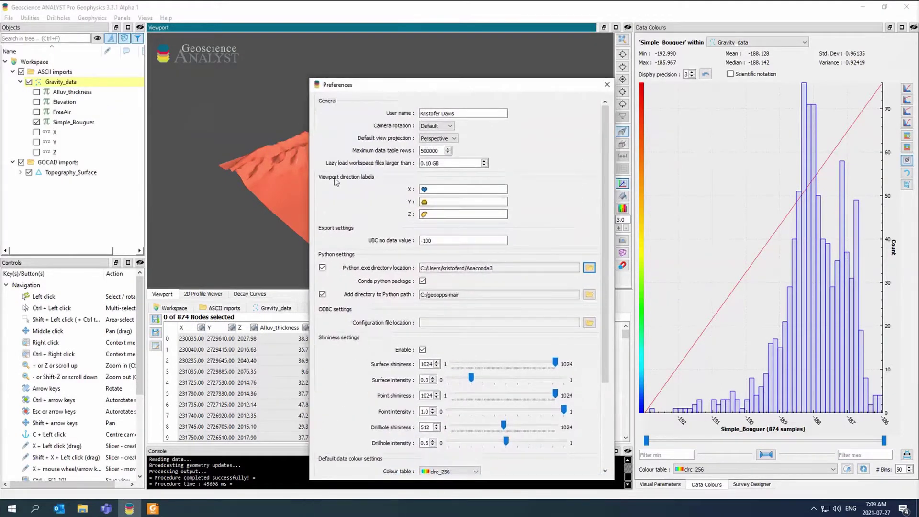
{"action": "left_click_drag", "start_coordinate": [478, 190], "coordinate": [402, 188]}
{"action": "type", "text": "E"}
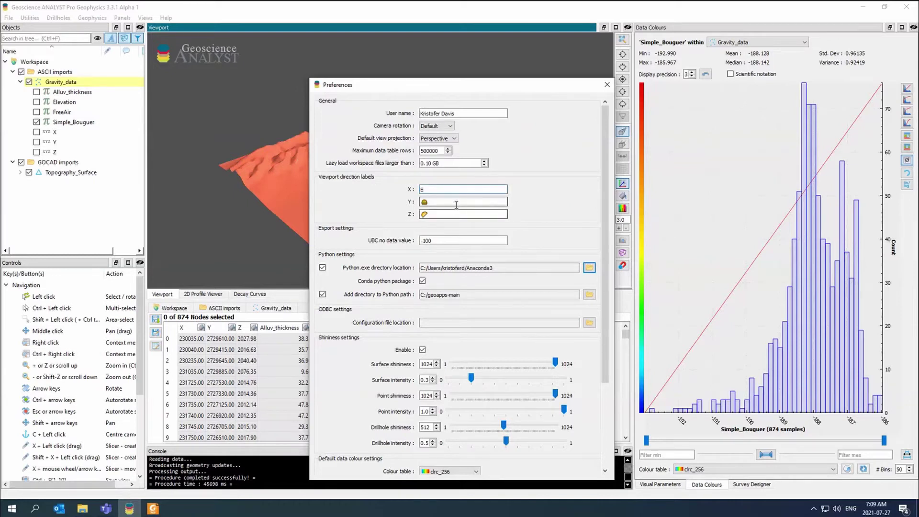
{"action": "double_click", "coordinate": [490, 200]}
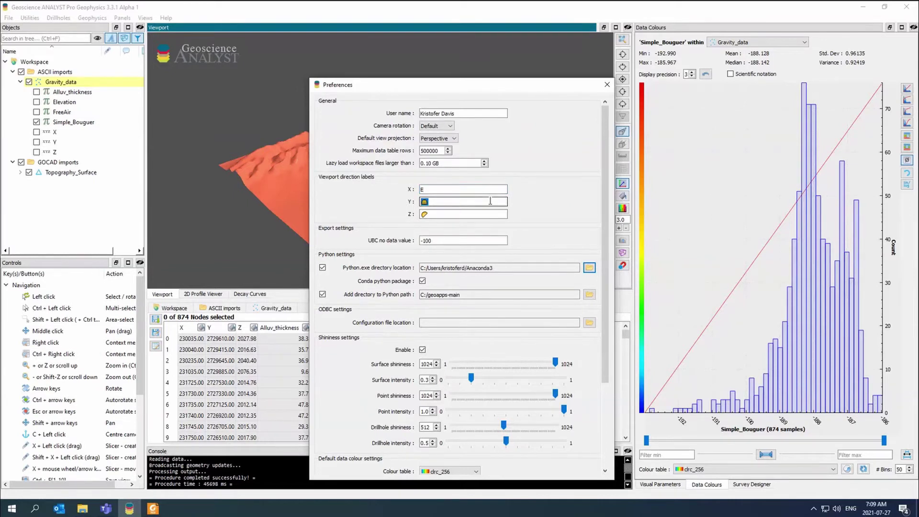
{"action": "type", "text": "N"}
{"action": "left_click", "coordinate": [453, 214]}
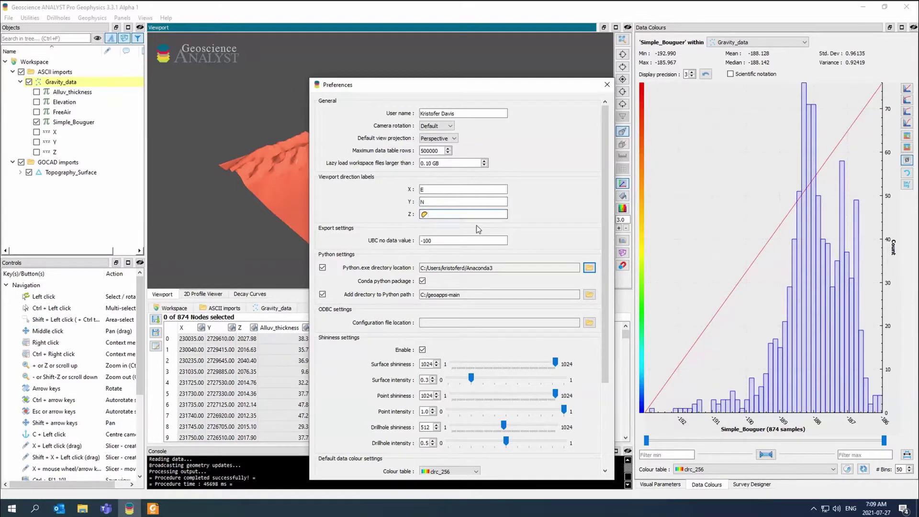
{"action": "key", "text": "BackSpace"}
{"action": "type", "text": "Z"}
{"action": "scroll", "coordinate": [554, 253], "scroll_direction": "down", "scroll_amount": 2}
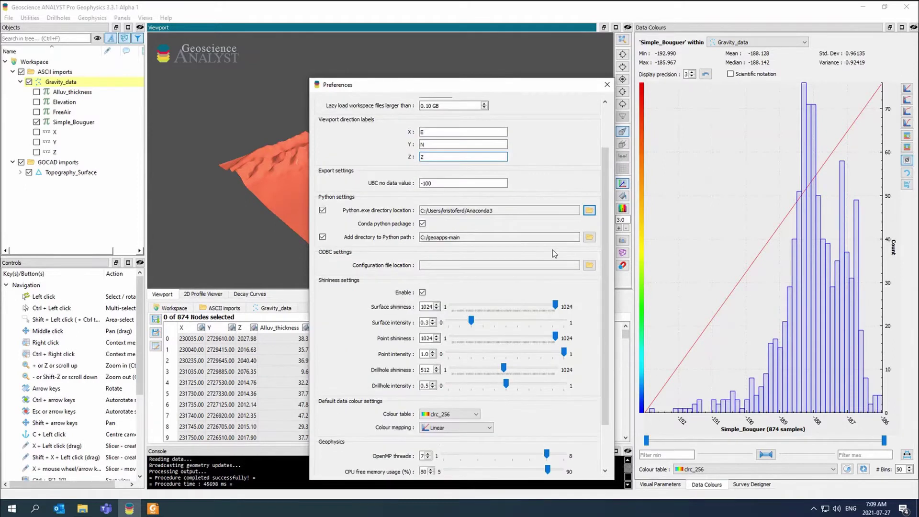
{"action": "scroll", "coordinate": [553, 254], "scroll_direction": "down", "scroll_amount": 4}
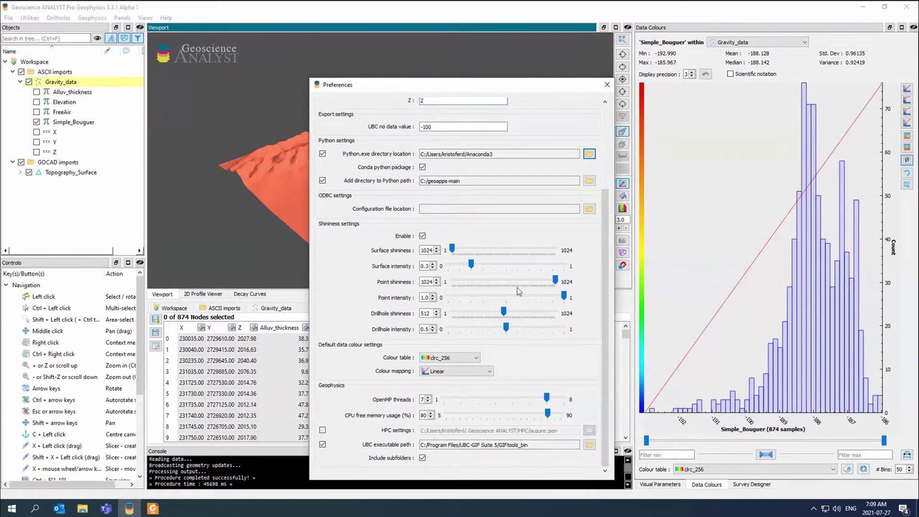
{"action": "left_click", "coordinate": [607, 85]}
- Enlarge the viewport by shrinking the data table area and collapse the Gravity_data properties in the object tree
{"action": "left_click_drag", "start_coordinate": [549, 133], "coordinate": [483, 249]}
{"action": "left_click_drag", "start_coordinate": [474, 300], "coordinate": [474, 386]}
{"action": "middle_click_drag", "start_coordinate": [504, 328], "coordinate": [504, 314]}
{"action": "left_click_drag", "start_coordinate": [504, 314], "coordinate": [488, 311]}
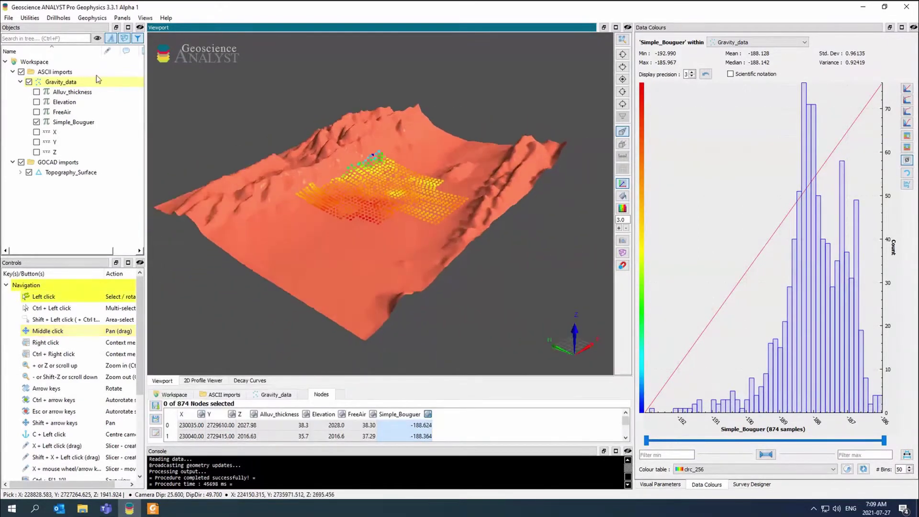
{"action": "left_click", "coordinate": [20, 83]}
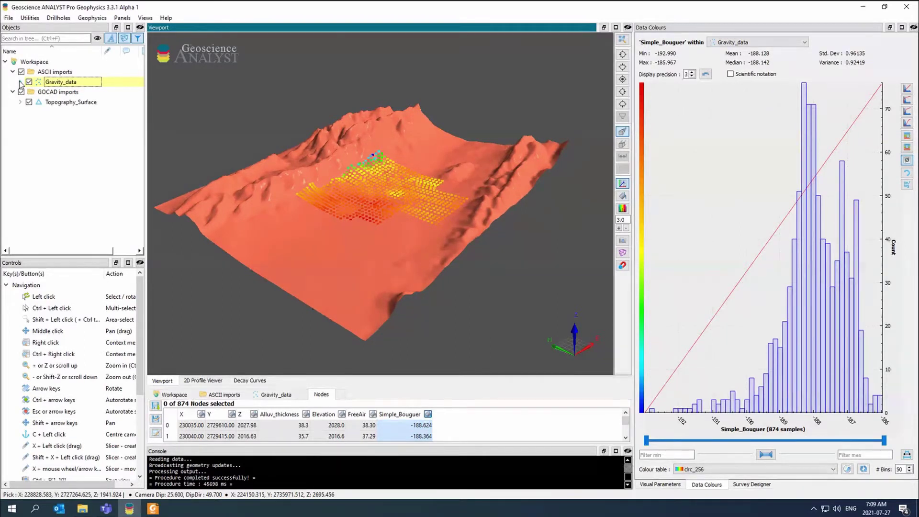
- Start a new VP model and fill in its suggested origin, model size and prism size from the topography surface
{"action": "left_click", "coordinate": [36, 18]}
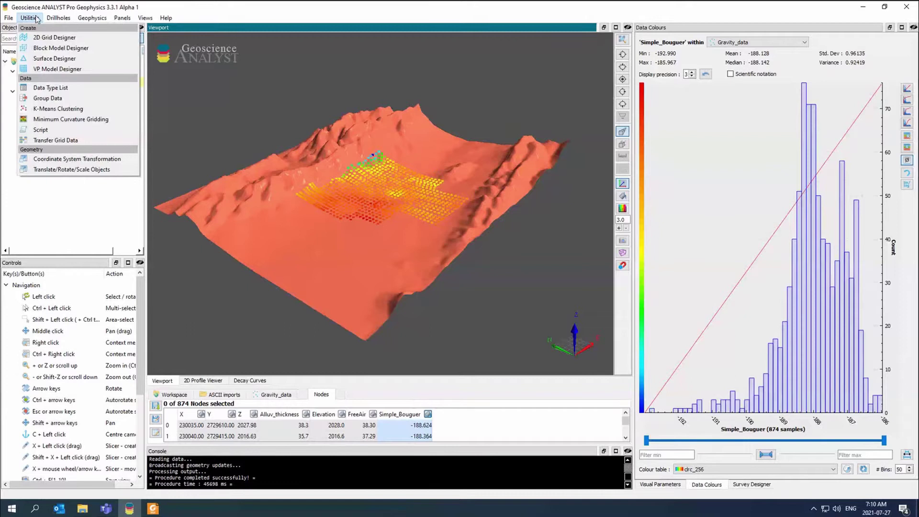
{"action": "left_click", "coordinate": [57, 71]}
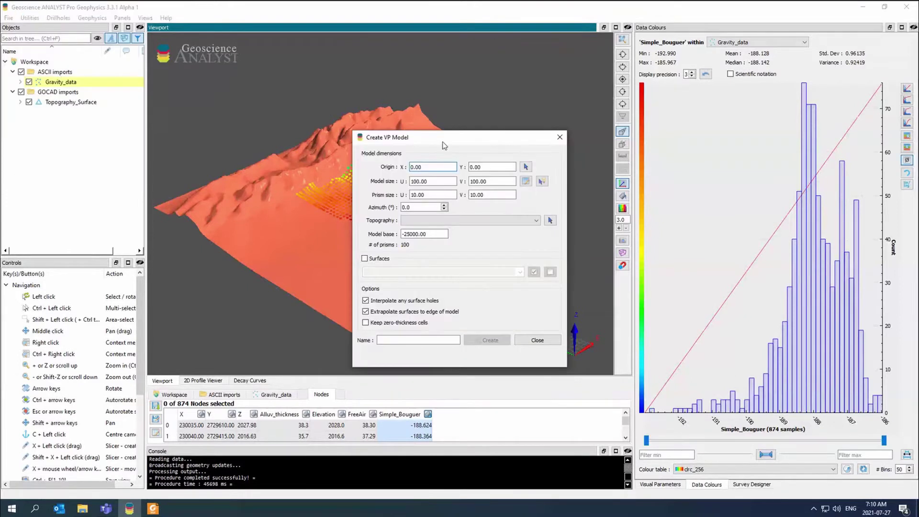
{"action": "left_click_drag", "start_coordinate": [444, 145], "coordinate": [161, 168]}
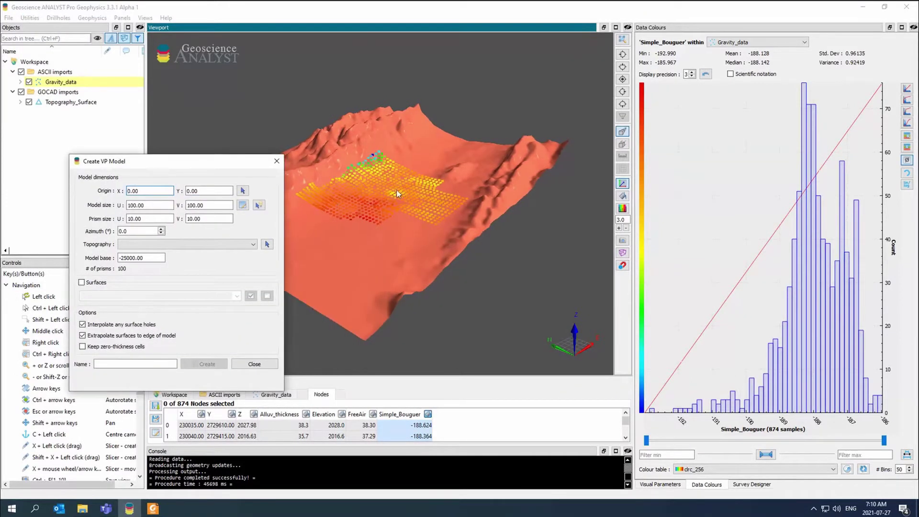
{"action": "left_click_drag", "start_coordinate": [396, 190], "coordinate": [448, 196]}
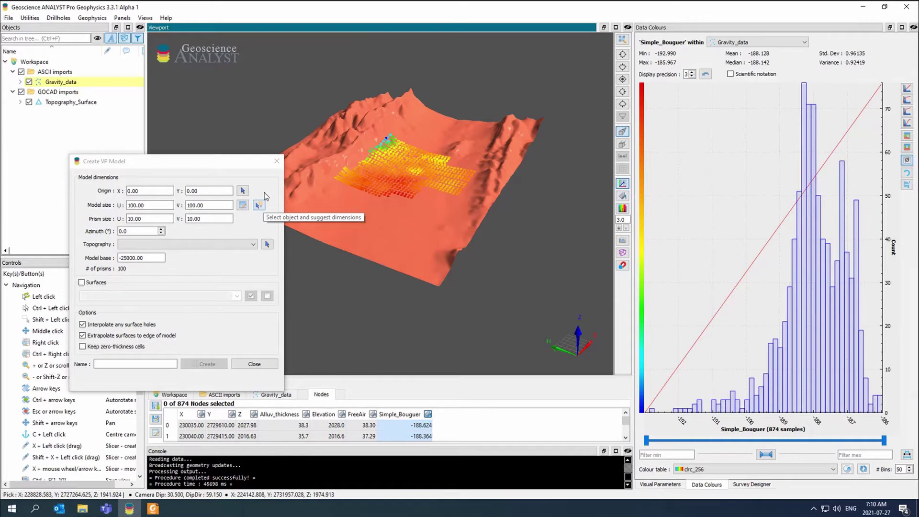
{"action": "left_click", "coordinate": [258, 205]}
{"action": "left_click", "coordinate": [346, 223]}
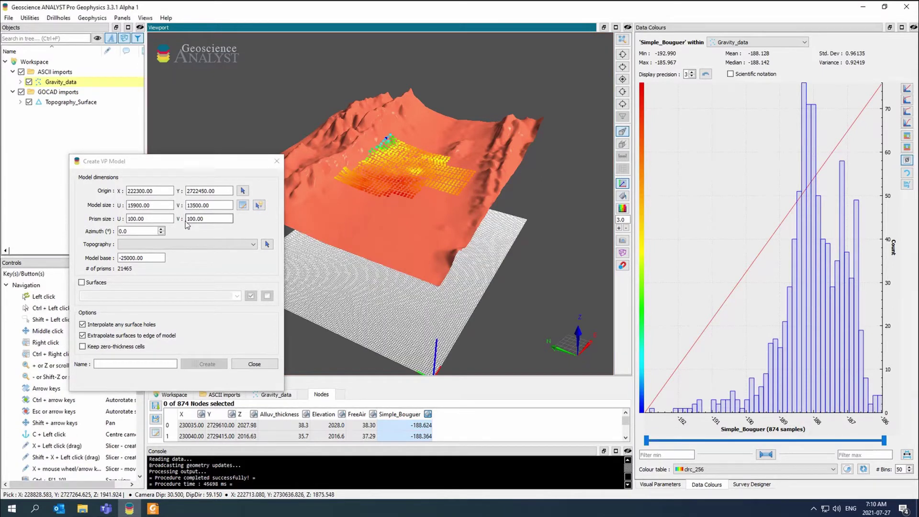
{"action": "left_click_drag", "start_coordinate": [474, 205], "coordinate": [498, 187]}
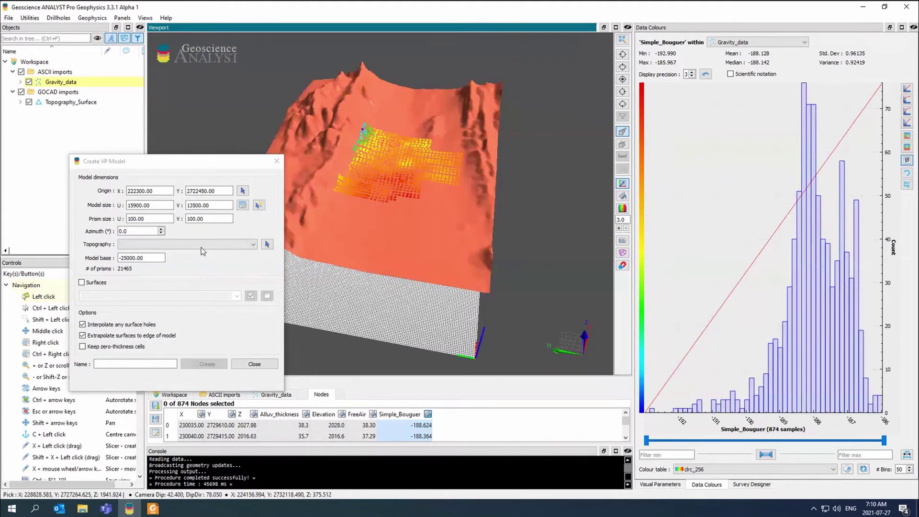
- Assign Topography_Surface as the topography of the new VP model
{"action": "left_click", "coordinate": [201, 248]}
{"action": "left_click", "coordinate": [203, 258]}
{"action": "left_click_drag", "start_coordinate": [431, 223], "coordinate": [549, 245]}
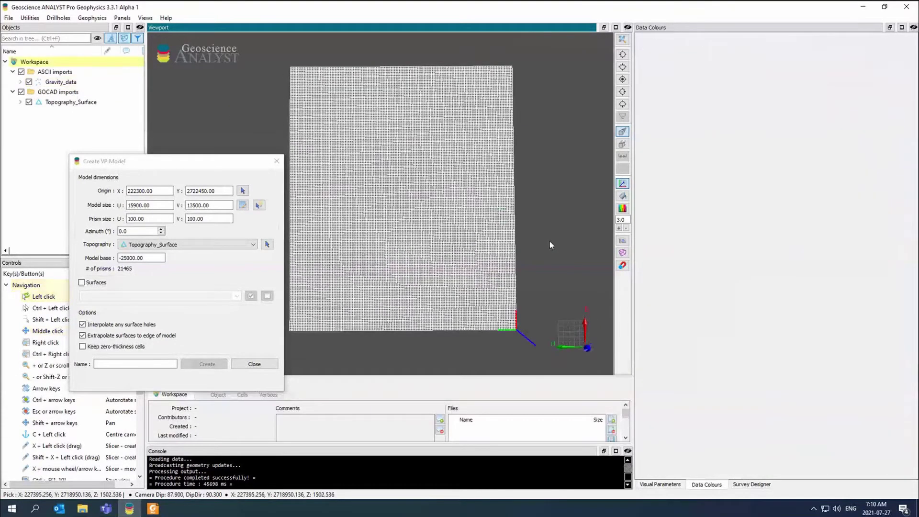
- Try a prism size of 50 in U and V for the VP model, and set both back to 100
{"action": "left_click", "coordinate": [166, 218]}
{"action": "double_click", "coordinate": [166, 218]}
{"action": "double_click", "coordinate": [191, 220]}
{"action": "left_click_drag", "start_coordinate": [166, 218], "coordinate": [77, 217]}
{"action": "type", "text": "50"}
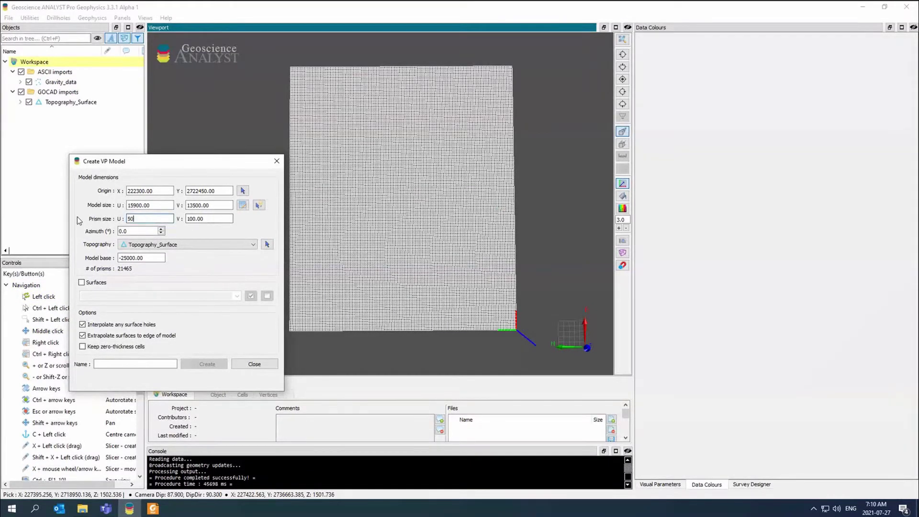
{"action": "key", "text": "Tab"}
{"action": "type", "text": "50"}
{"action": "key", "text": "BackSpace"}
{"action": "key", "text": "BackSpace"}
{"action": "type", "text": "100"}
{"action": "key", "text": "shift+Tab"}
{"action": "type", "text": "100"}
{"action": "key", "text": "Tab"}
- Name the VP model terrain and create it, keeping the model base at -25000
{"action": "left_click_drag", "start_coordinate": [156, 258], "coordinate": [108, 258]}
{"action": "left_click", "coordinate": [152, 257]}
{"action": "left_click_drag", "start_coordinate": [430, 144], "coordinate": [481, 280]}
{"action": "left_click_drag", "start_coordinate": [470, 212], "coordinate": [409, 271]}
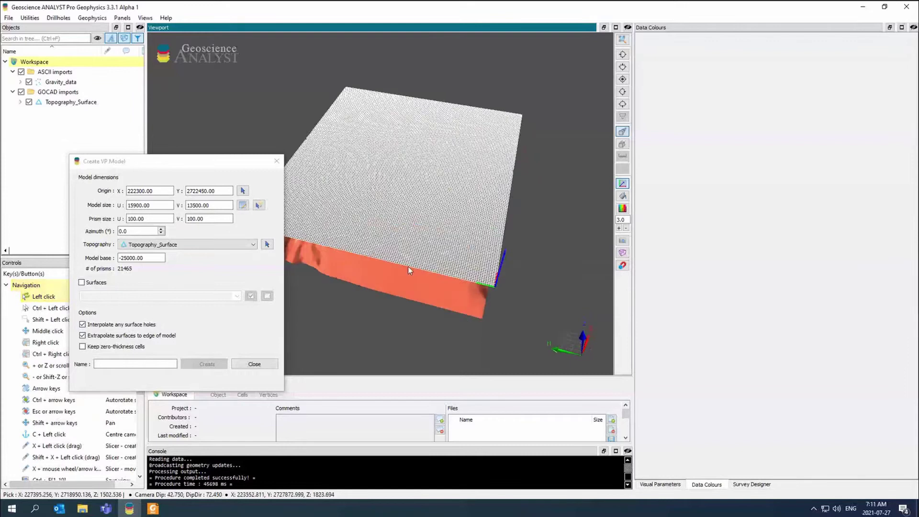
{"action": "left_click", "coordinate": [240, 379]}
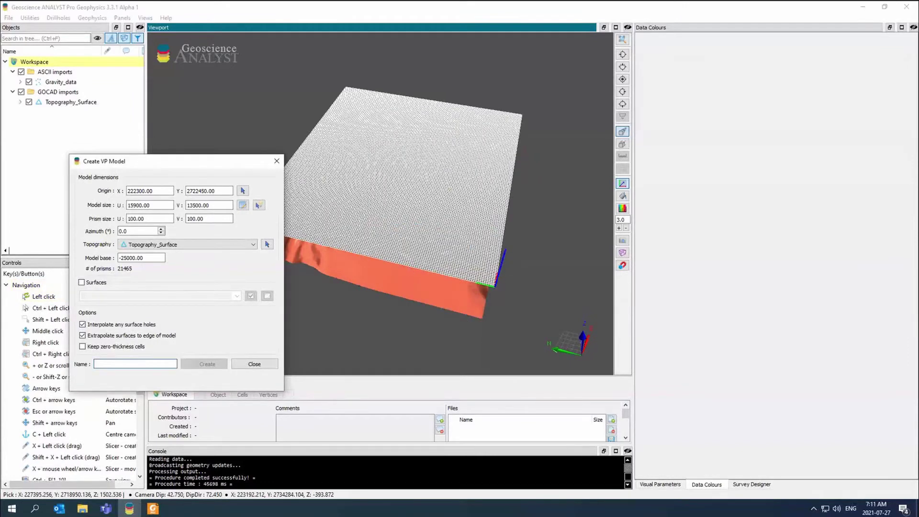
{"action": "type", "text": "terrain"}
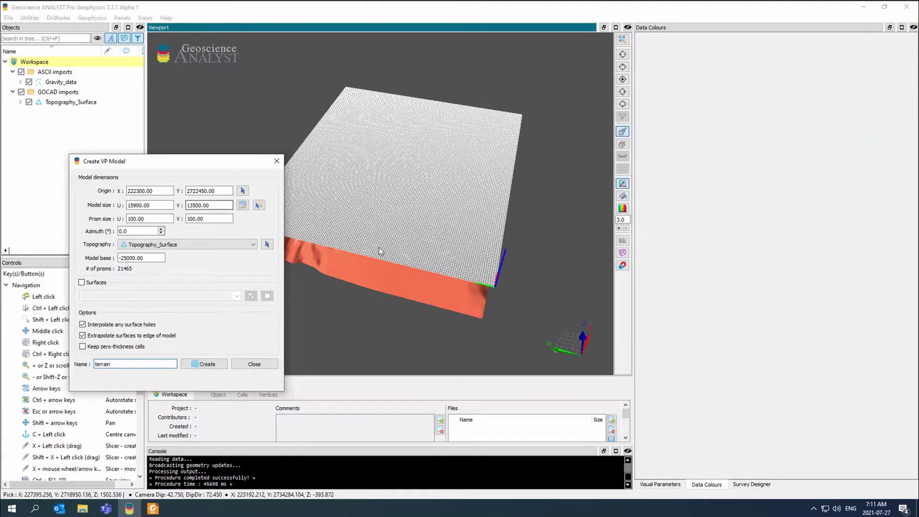
{"action": "left_click", "coordinate": [199, 365]}
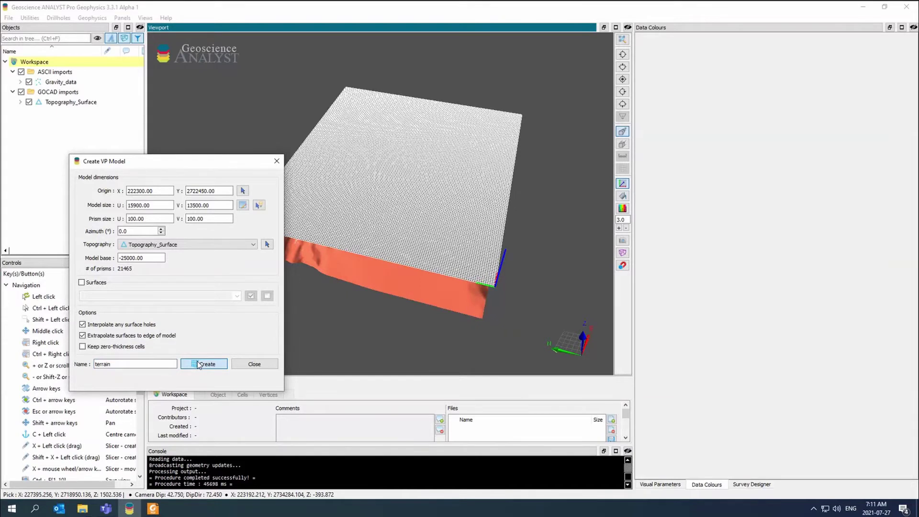
{"action": "left_click_drag", "start_coordinate": [484, 284], "coordinate": [548, 248]}
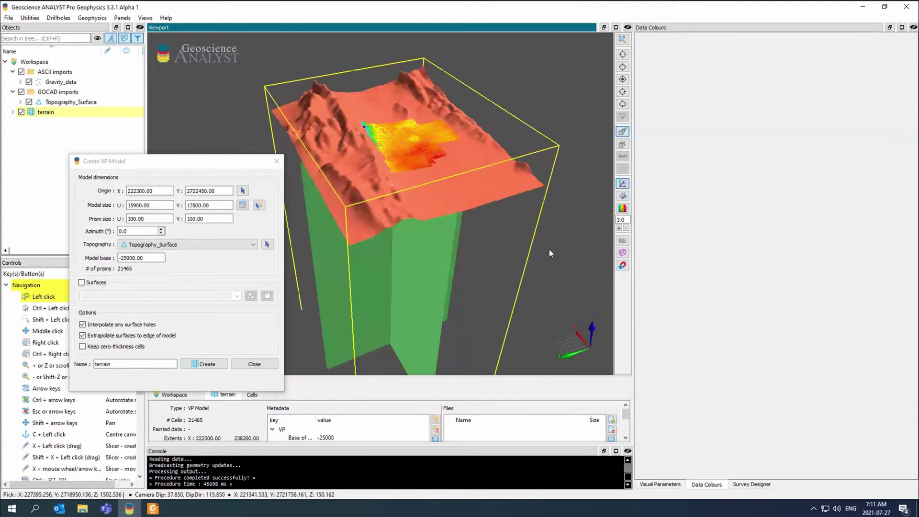
- View only the terrain model and turn Gravity_data back on with it
{"action": "double_click", "coordinate": [34, 113]}
{"action": "right_click", "coordinate": [34, 114]}
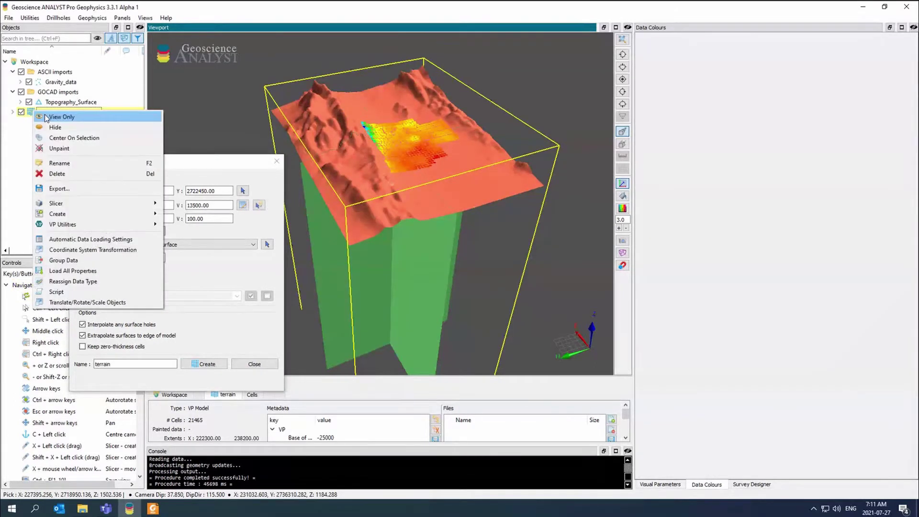
{"action": "left_click", "coordinate": [46, 117]}
{"action": "left_click", "coordinate": [29, 82]}
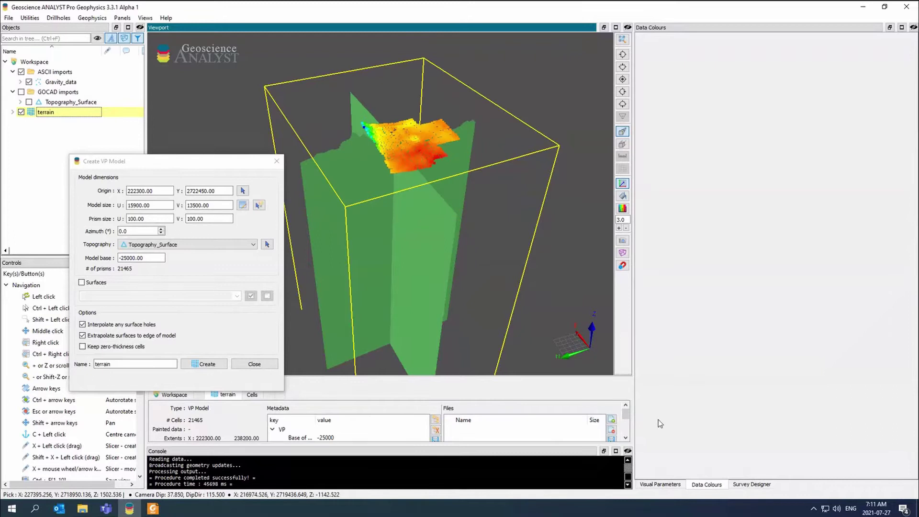
- Show only the VP basement class of terrain using Unit as the isovalue data, and close the VP model creation dialog
{"action": "left_click", "coordinate": [659, 484]}
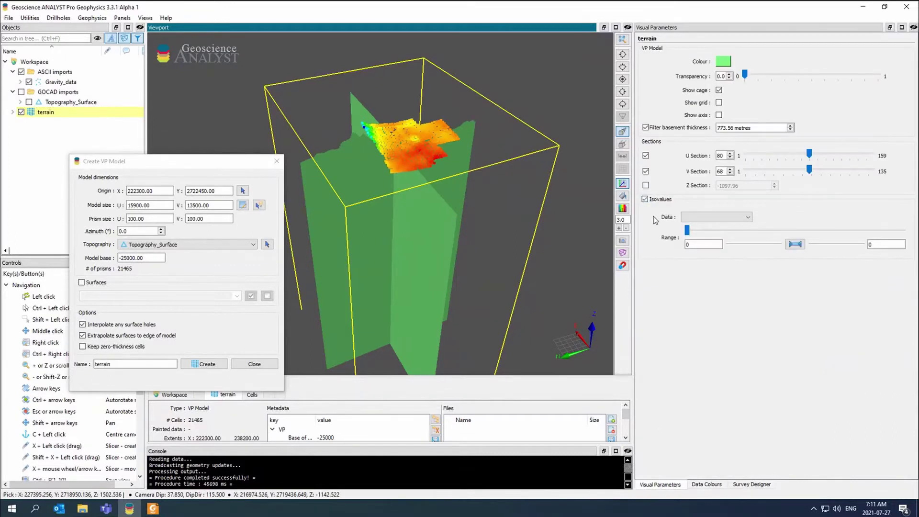
{"action": "left_click", "coordinate": [737, 217]}
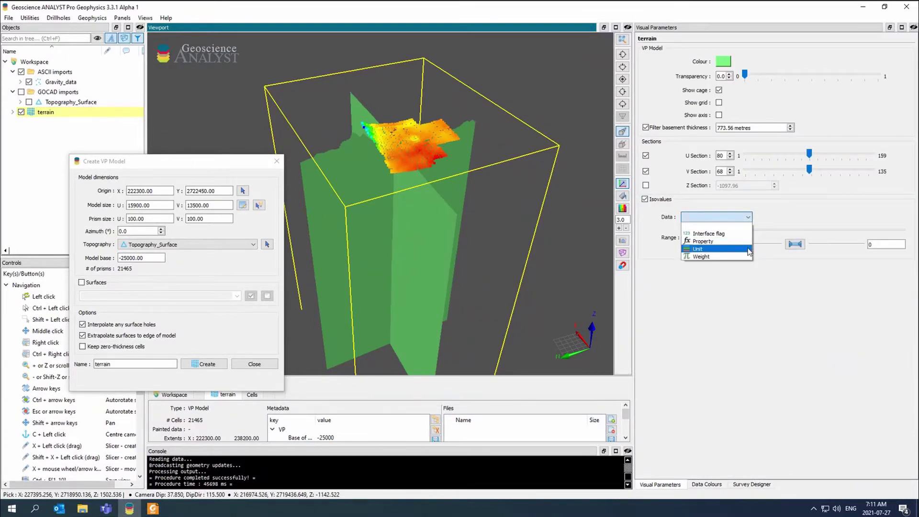
{"action": "left_click", "coordinate": [749, 252]}
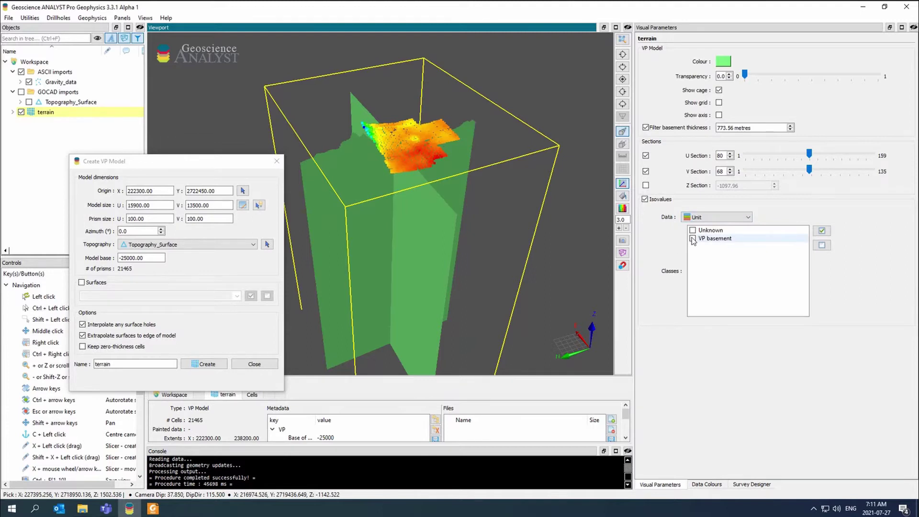
{"action": "left_click", "coordinate": [692, 238]}
{"action": "left_click_drag", "start_coordinate": [490, 219], "coordinate": [407, 221]}
{"action": "left_click", "coordinate": [277, 161]}
- Inspect individual surface prisms near the gravity stations in terrain's cell table, hiding the console to enlarge the table
{"action": "middle_click_drag", "start_coordinate": [406, 221], "coordinate": [460, 175]}
{"action": "left_click_drag", "start_coordinate": [459, 175], "coordinate": [409, 202]}
{"action": "scroll", "coordinate": [409, 203], "scroll_direction": "down", "scroll_amount": 3}
{"action": "middle_click_drag", "start_coordinate": [409, 204], "coordinate": [396, 262]}
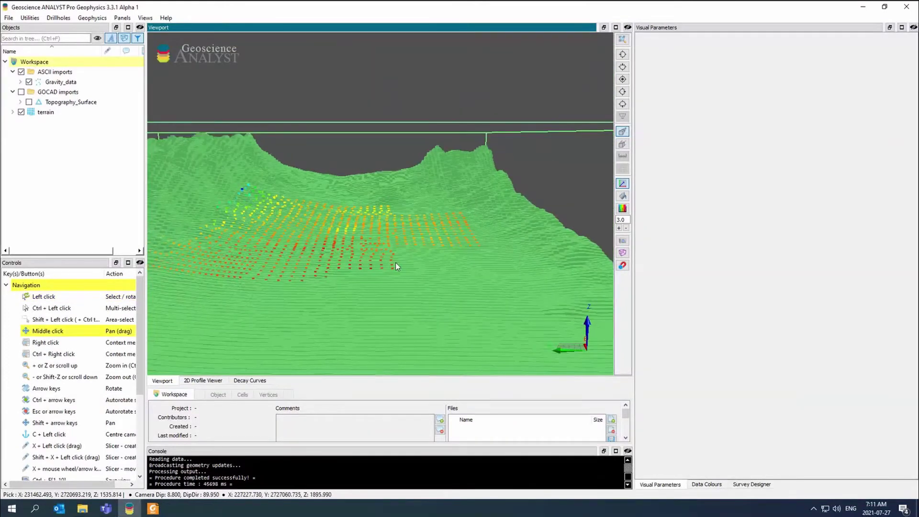
{"action": "left_click", "coordinate": [352, 272]}
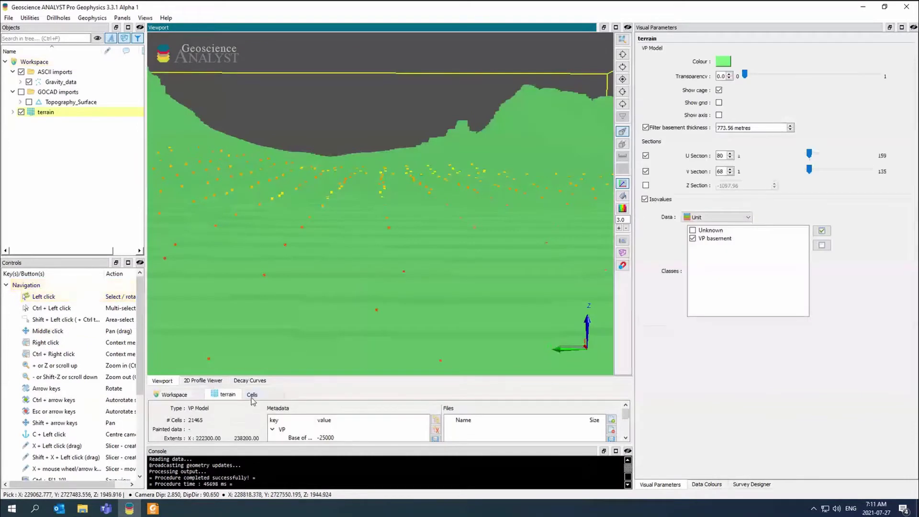
{"action": "left_click", "coordinate": [252, 395]}
{"action": "left_click", "coordinate": [351, 277]}
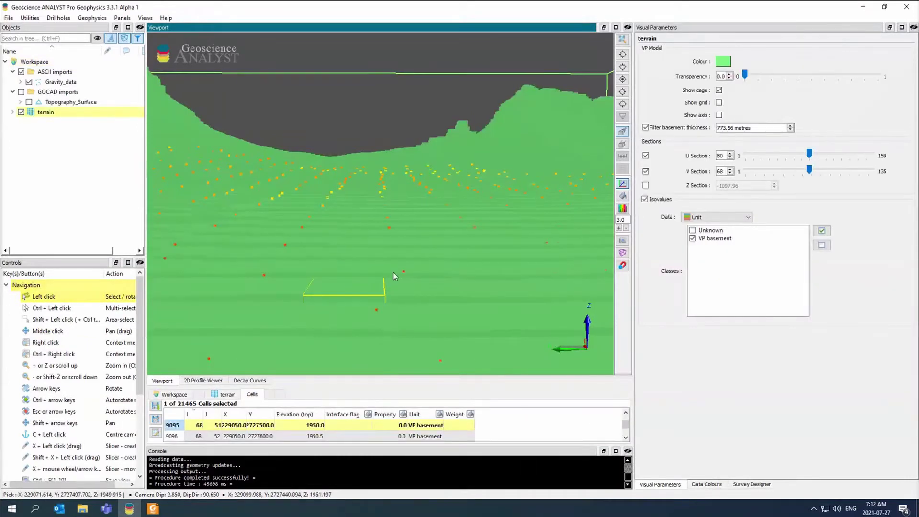
{"action": "left_click", "coordinate": [355, 267]}
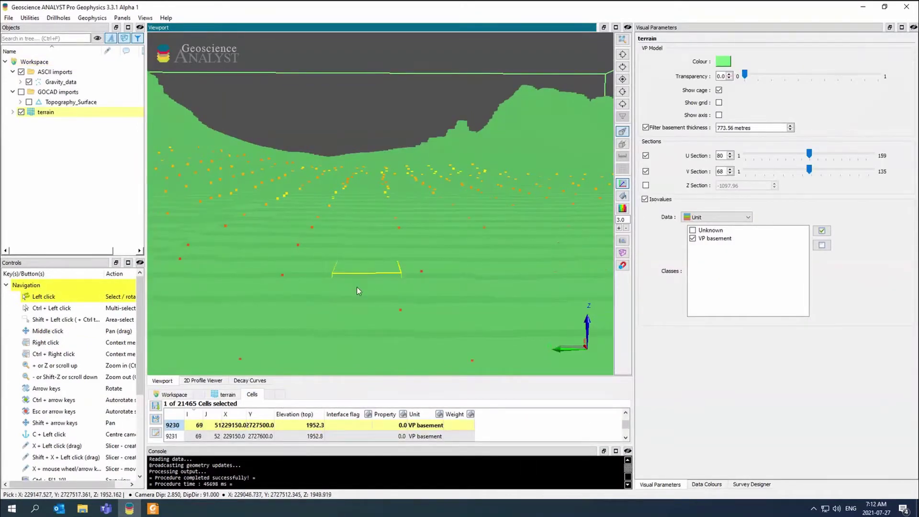
{"action": "left_click", "coordinate": [357, 269]}
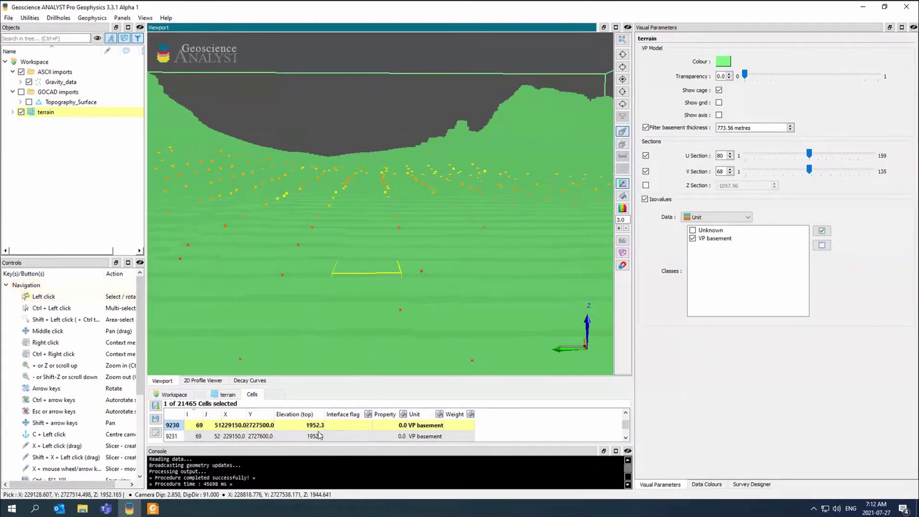
{"action": "left_click", "coordinate": [628, 450]}
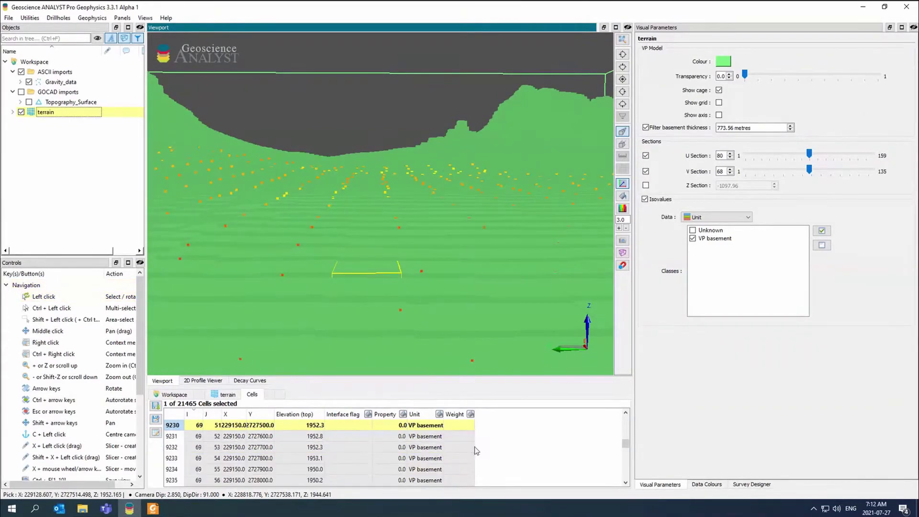
{"action": "left_click", "coordinate": [348, 282]}
- Set the vertical exaggeration to 2.0 and terrain's basement thickness filter to 200 metres
{"action": "left_click_drag", "start_coordinate": [348, 280], "coordinate": [293, 278]}
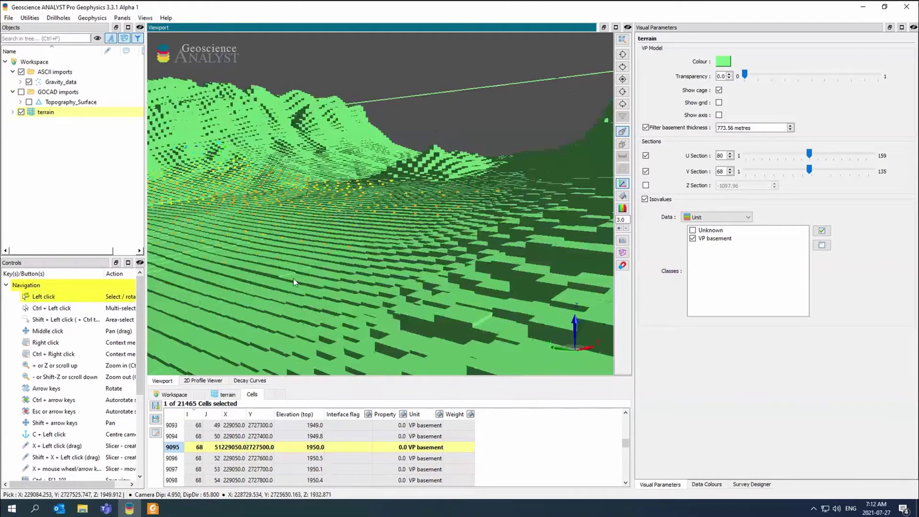
{"action": "left_click_drag", "start_coordinate": [294, 278], "coordinate": [458, 257]}
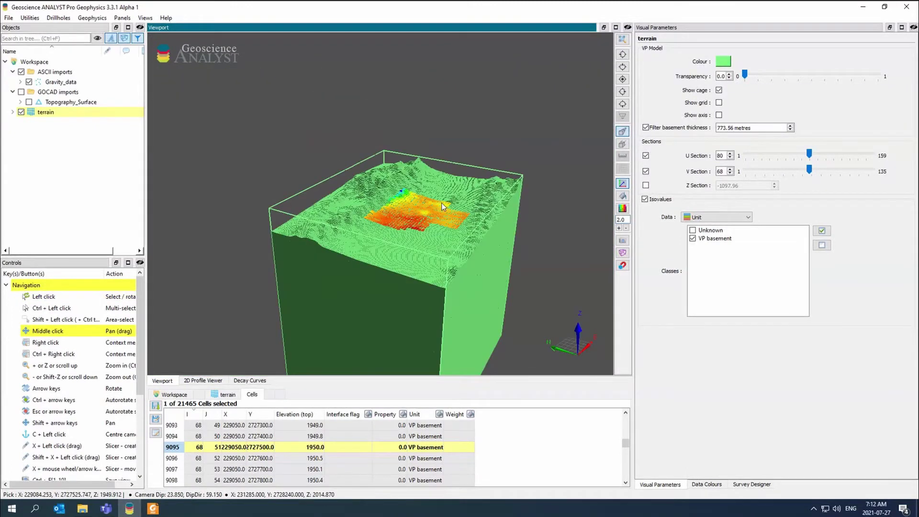
{"action": "left_click", "coordinate": [646, 127]}
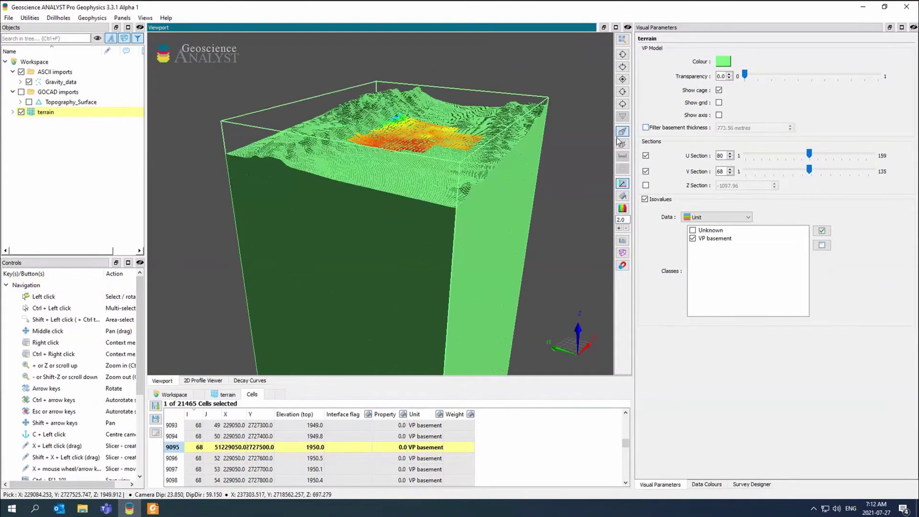
{"action": "left_click_drag", "start_coordinate": [539, 168], "coordinate": [594, 130]}
{"action": "left_click", "coordinate": [646, 127]}
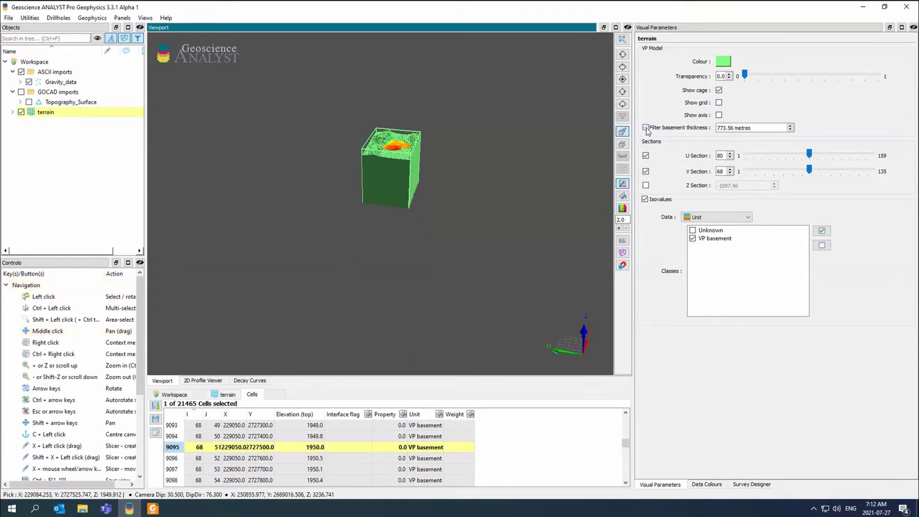
{"action": "middle_click_drag", "start_coordinate": [501, 156], "coordinate": [509, 183]}
{"action": "double_click", "coordinate": [767, 131]}
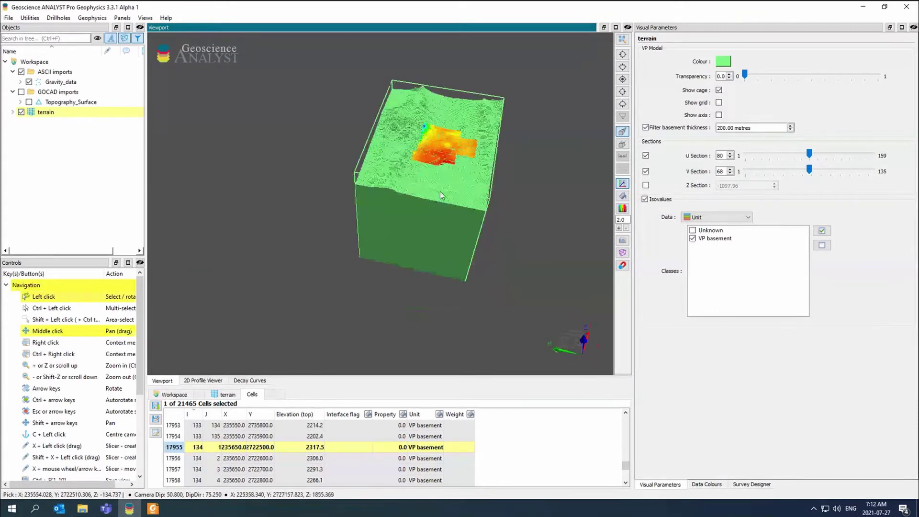
{"action": "middle_click_drag", "start_coordinate": [440, 191], "coordinate": [433, 207]}
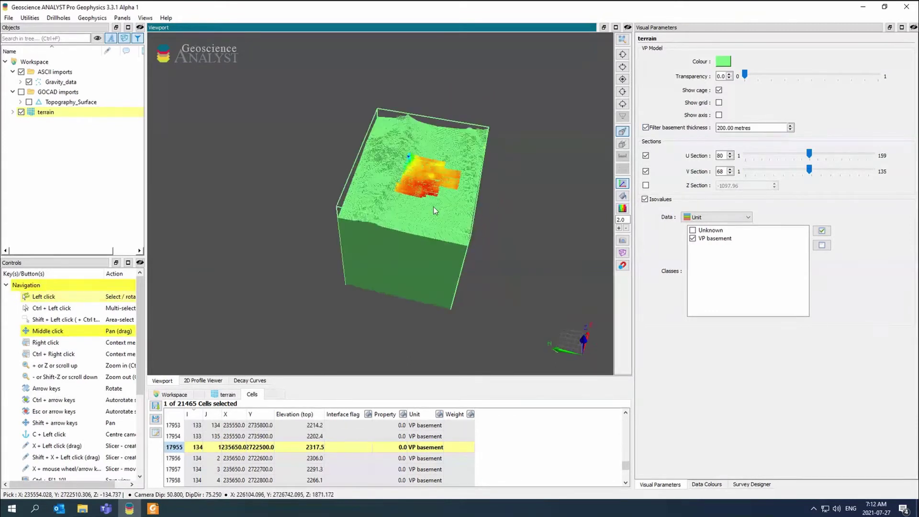
{"action": "left_click_drag", "start_coordinate": [434, 210], "coordinate": [412, 172]}
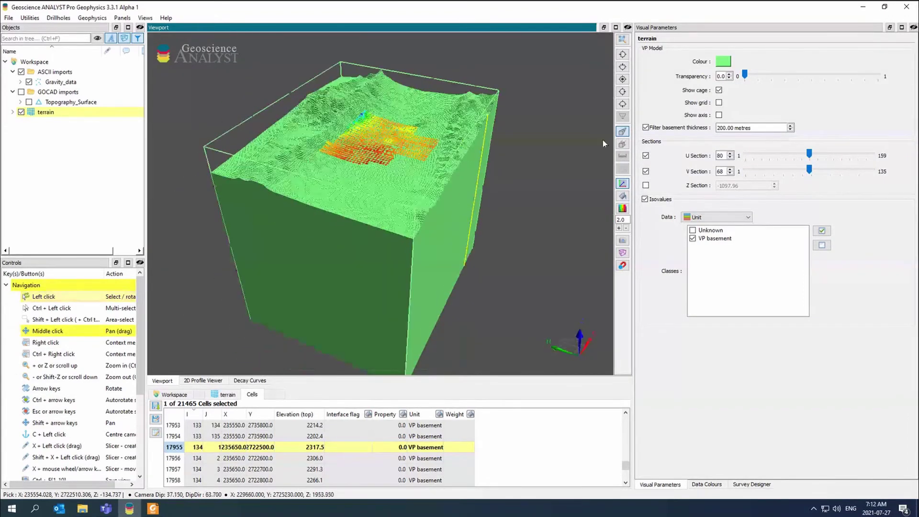
{"action": "left_click", "coordinate": [718, 103]}
{"action": "left_click", "coordinate": [719, 103]}
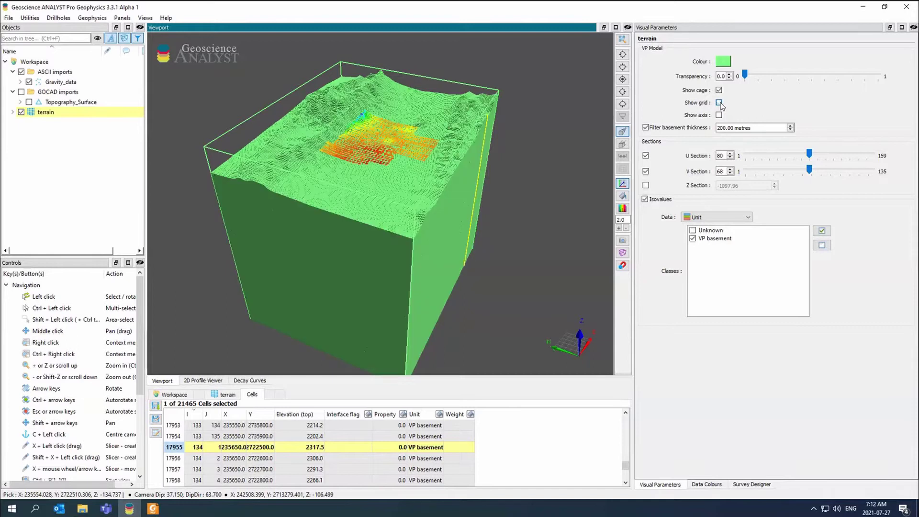
- Expand terrain's properties, colour the model by Unit and turn off its isovalues so only the sections are displayed
{"action": "double_click", "coordinate": [20, 113]}
{"action": "left_click", "coordinate": [51, 123]}
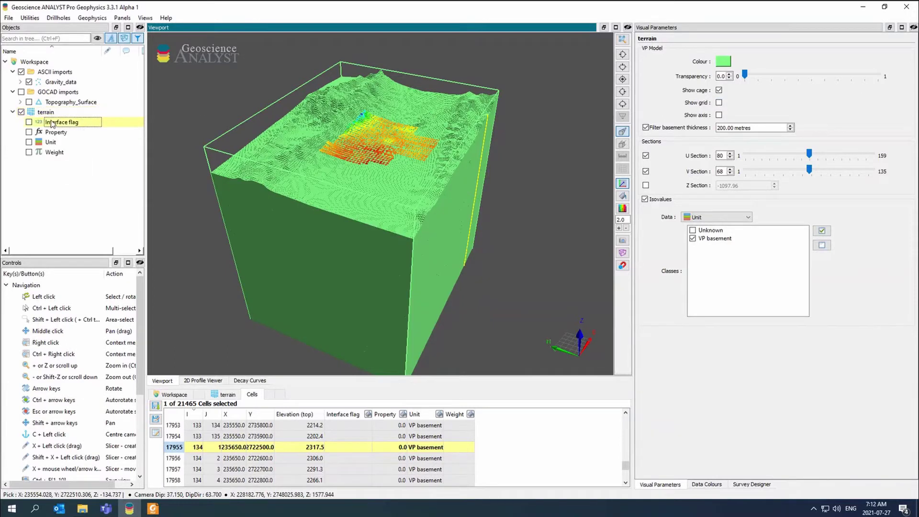
{"action": "left_click", "coordinate": [46, 133]}
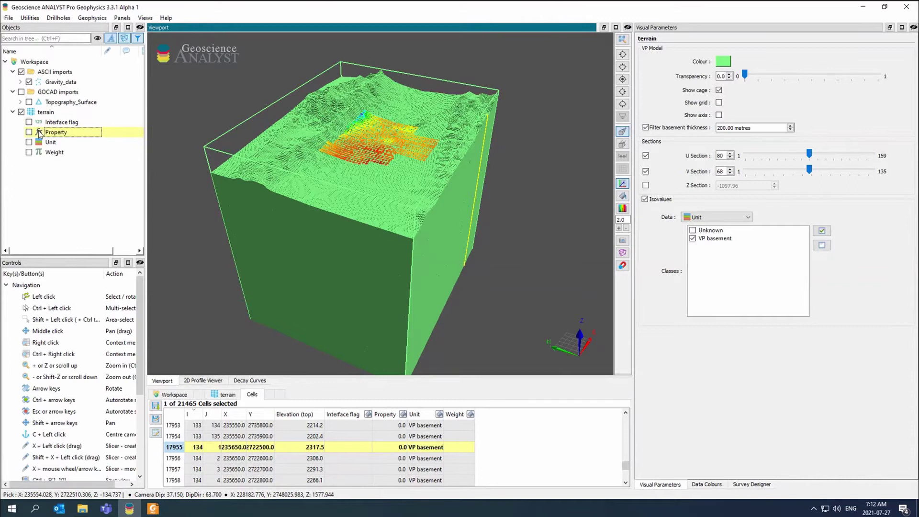
{"action": "left_click", "coordinate": [50, 151]}
{"action": "left_click", "coordinate": [38, 142]}
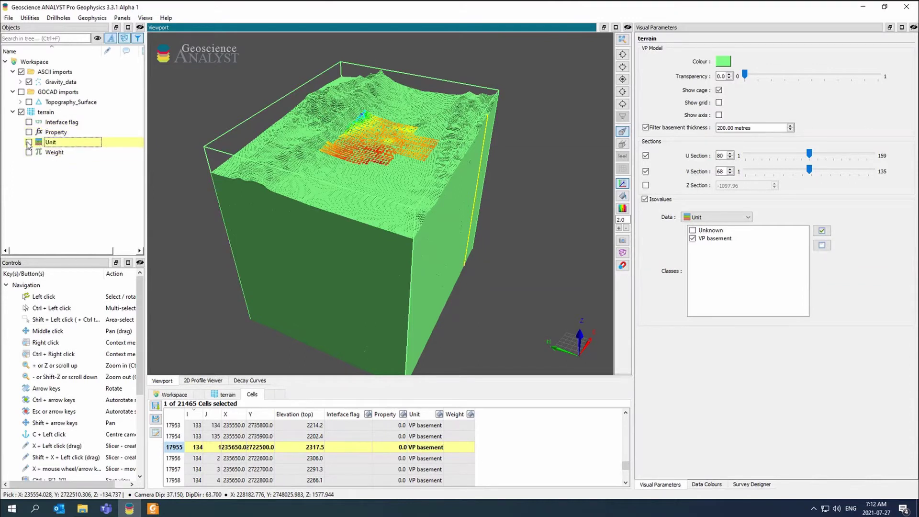
{"action": "left_click", "coordinate": [29, 142]}
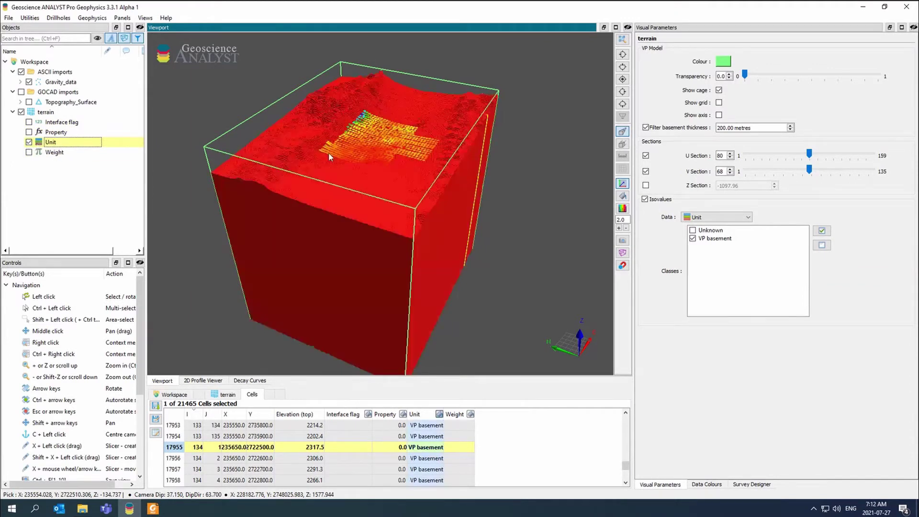
{"action": "left_click", "coordinate": [645, 199]}
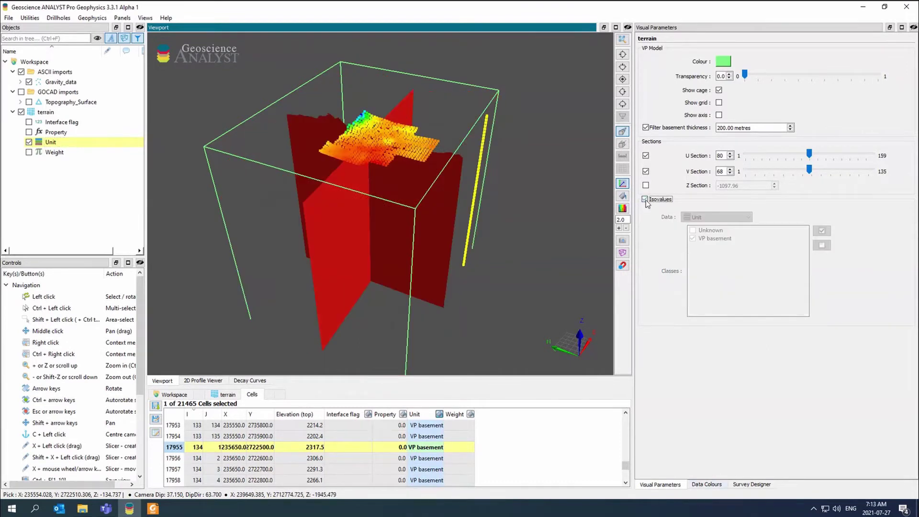
{"action": "left_click_drag", "start_coordinate": [474, 201], "coordinate": [531, 189]}
- Rename the Property column of terrain's unit colour table to Density
{"action": "left_click", "coordinate": [707, 485]}
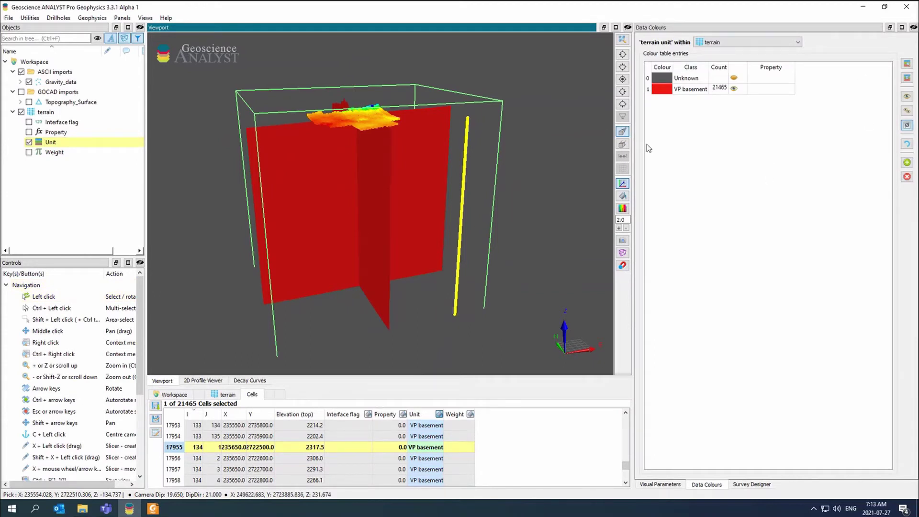
{"action": "double_click", "coordinate": [775, 70]}
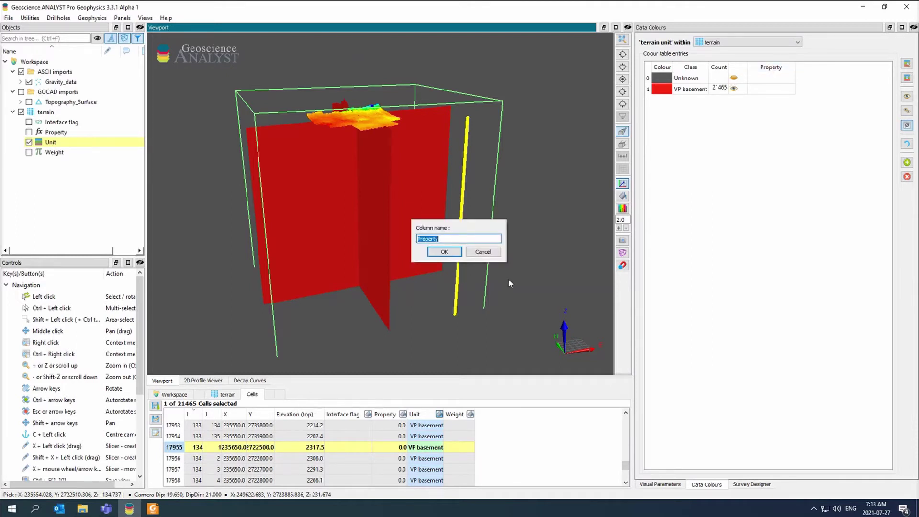
{"action": "type", "text": "Density"}
{"action": "key", "text": "Return"}
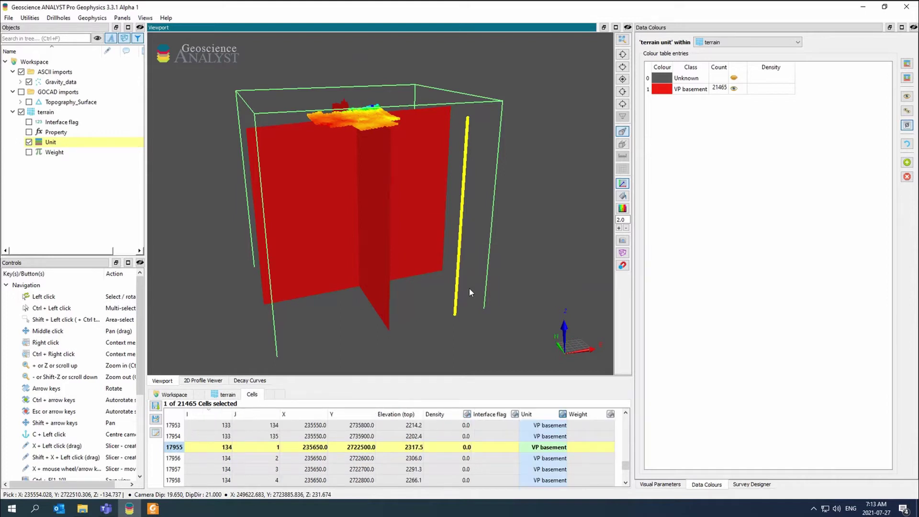
- Assign a density of 2.67 to the VP basement class and check the values in the cell table
{"action": "left_click", "coordinate": [773, 91]}
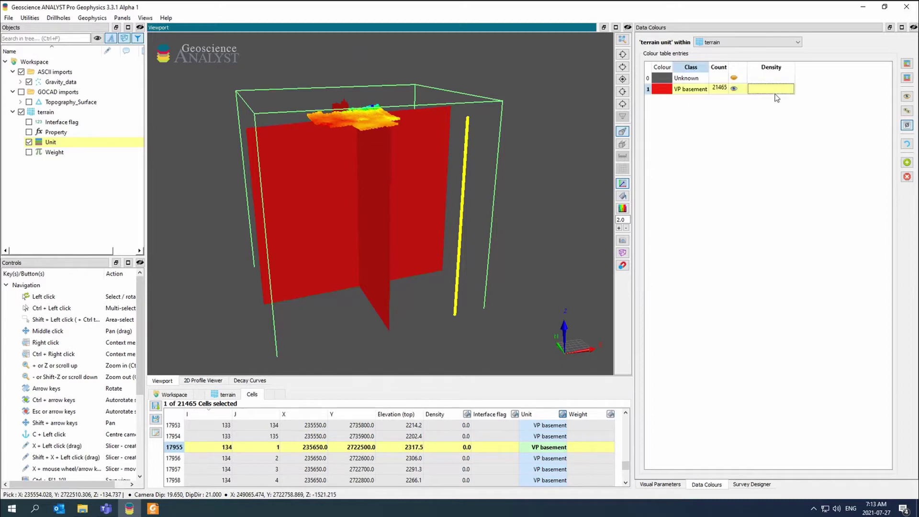
{"action": "type", "text": "2.67"}
{"action": "key", "text": "Return"}
{"action": "scroll", "coordinate": [460, 461], "scroll_direction": "down", "scroll_amount": 8}
{"action": "scroll", "coordinate": [462, 467], "scroll_direction": "up", "scroll_amount": 9}
{"action": "left_click_drag", "start_coordinate": [461, 288], "coordinate": [448, 268]}
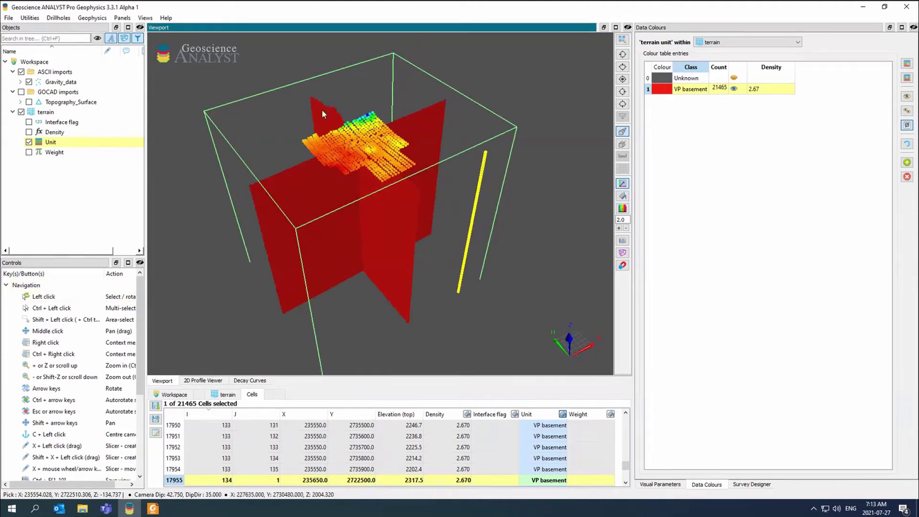
- Display Topography_Surface again together with the terrain model and the gravity stations
{"action": "middle_click_drag", "start_coordinate": [408, 166], "coordinate": [415, 183]}
{"action": "left_click_drag", "start_coordinate": [414, 183], "coordinate": [472, 149]}
{"action": "middle_click_drag", "start_coordinate": [472, 150], "coordinate": [363, 141]}
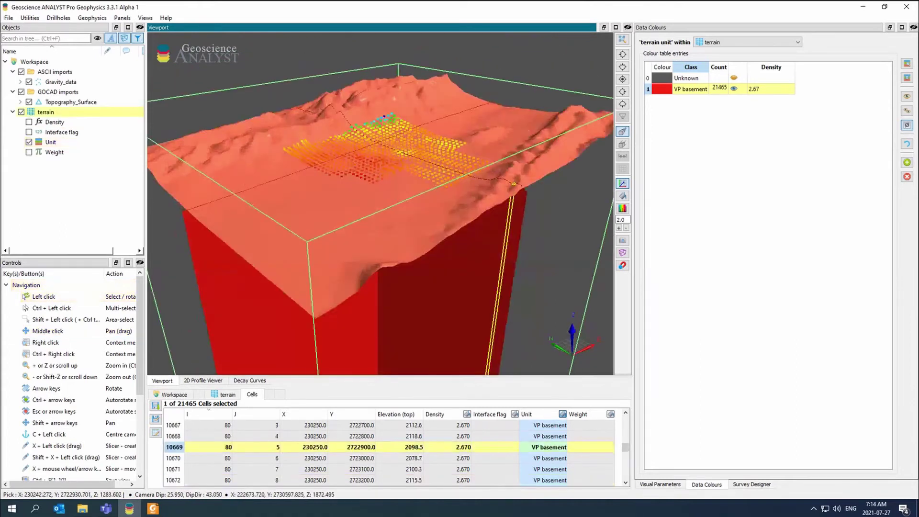
- Set up a gravity forward model computation using terrain as the 3D model with its Density property
{"action": "left_click", "coordinate": [92, 18]}
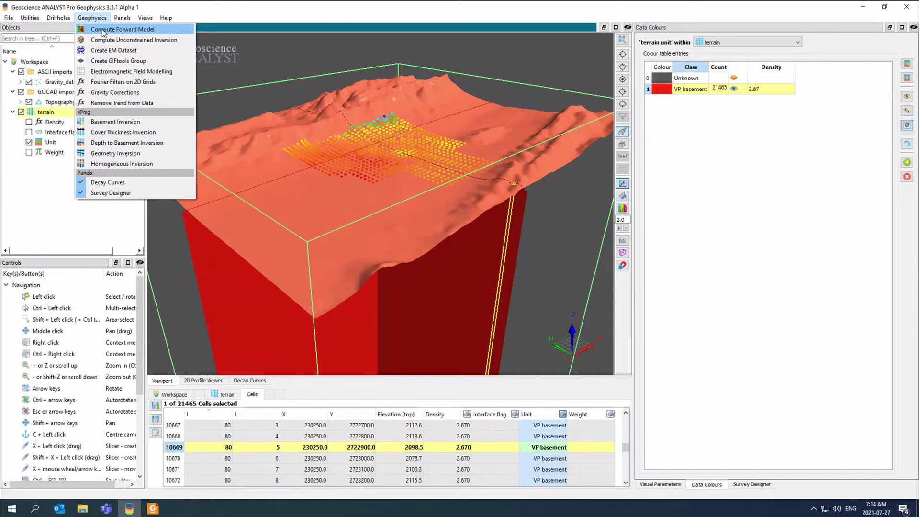
{"action": "left_click", "coordinate": [102, 30]}
{"action": "left_click_drag", "start_coordinate": [431, 88], "coordinate": [150, 195]}
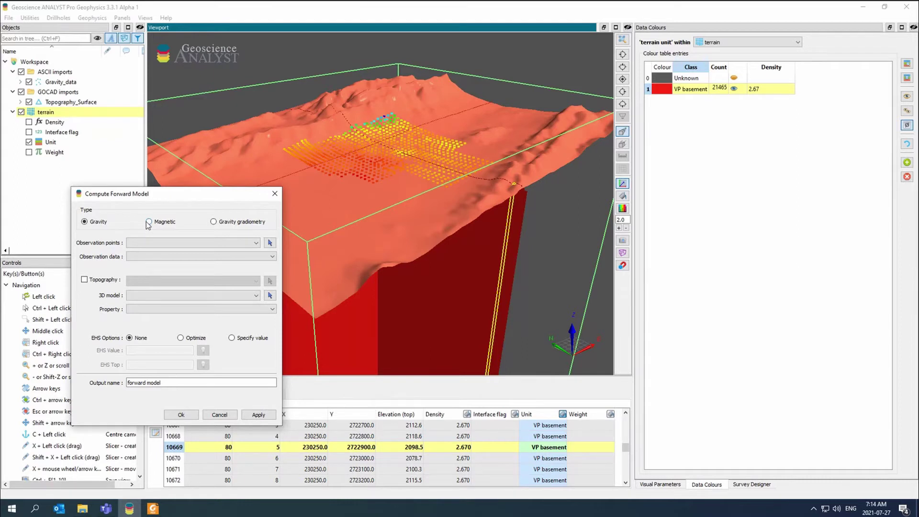
{"action": "left_click", "coordinate": [190, 295]}
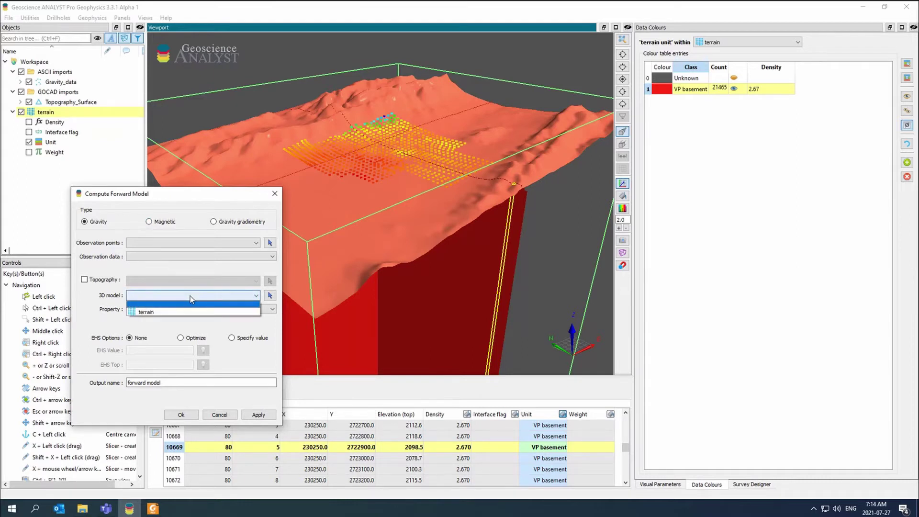
{"action": "left_click", "coordinate": [148, 313]}
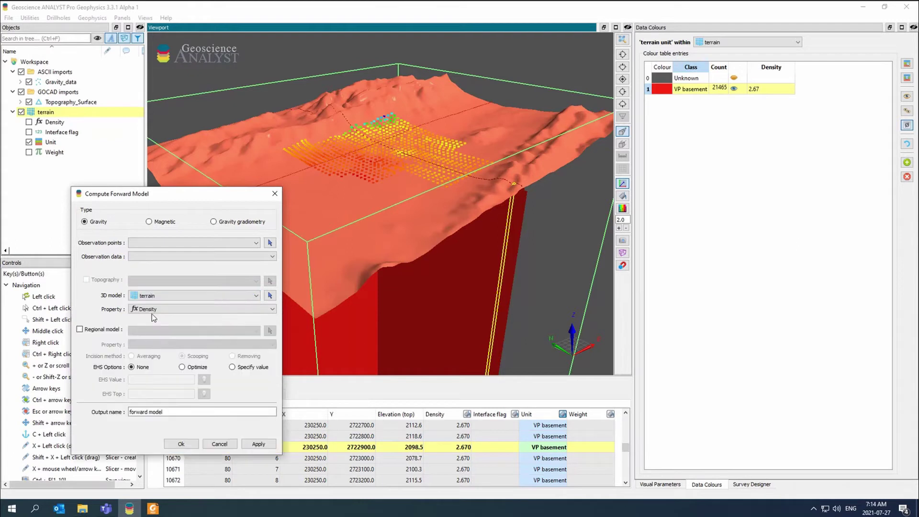
- Use Gravity_data as the forward model's observation points and FreeAir as its observation data
{"action": "left_click", "coordinate": [154, 245]}
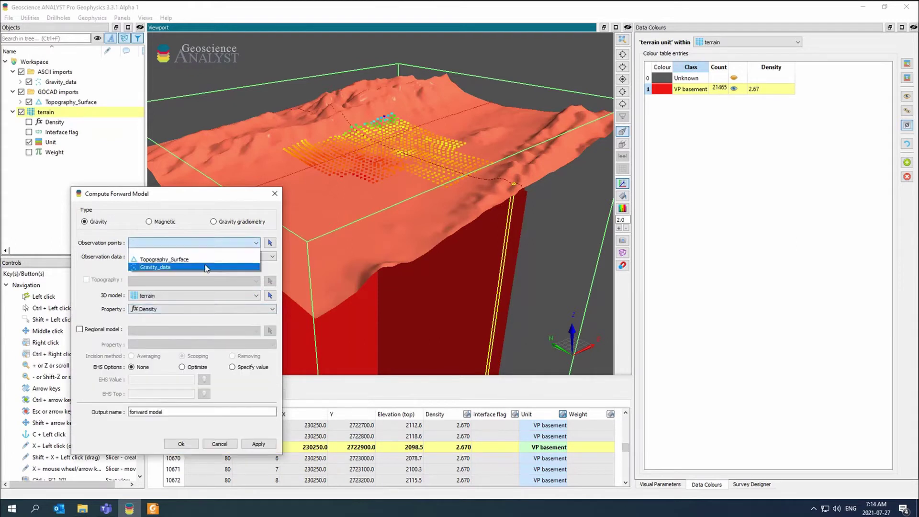
{"action": "left_click", "coordinate": [207, 267]}
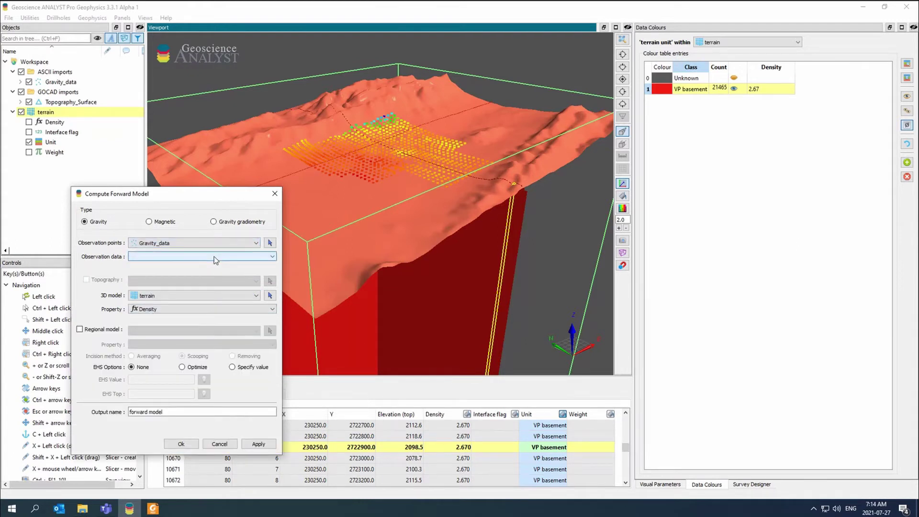
{"action": "left_click", "coordinate": [214, 258]}
{"action": "left_click", "coordinate": [214, 259]}
{"action": "left_click", "coordinate": [160, 254]}
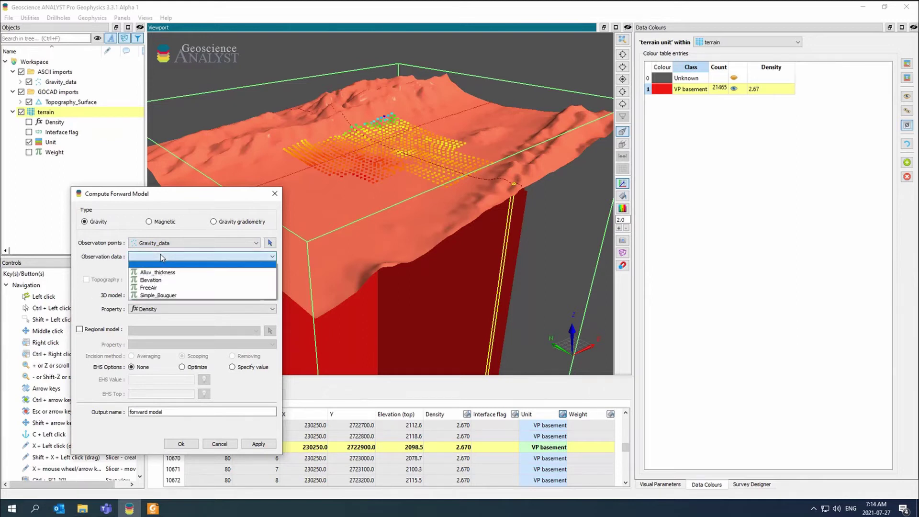
{"action": "left_click", "coordinate": [160, 255]}
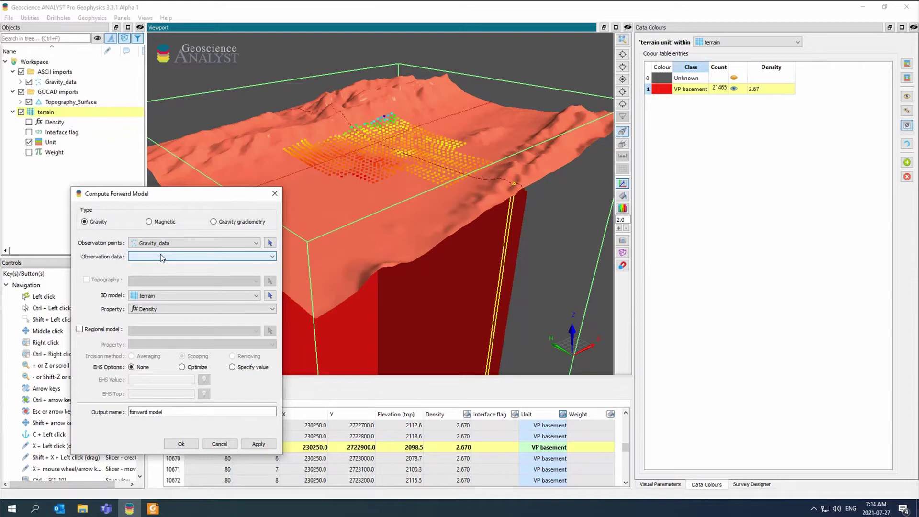
{"action": "left_click", "coordinate": [162, 258]}
{"action": "left_click", "coordinate": [177, 291]}
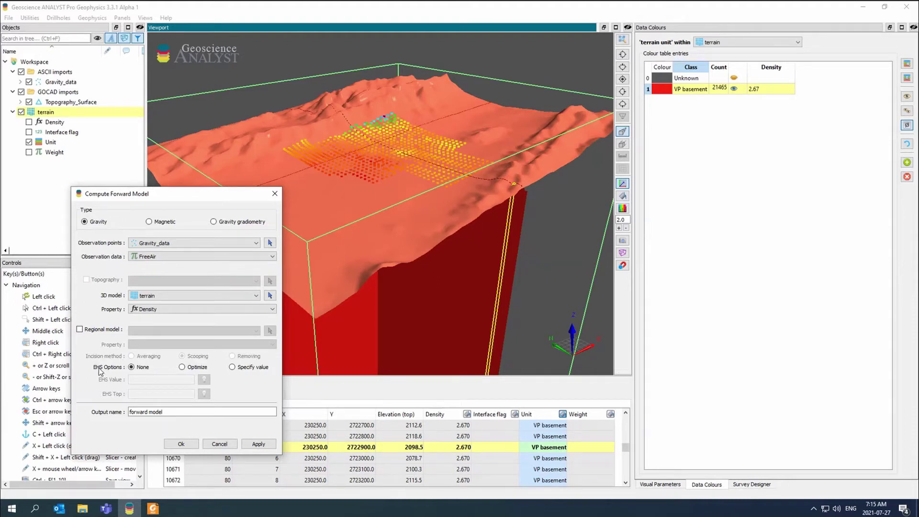
- Specify the EHS manually, with a value of 2.67 and a suggested top of 2085.55
{"action": "left_click", "coordinate": [249, 368]}
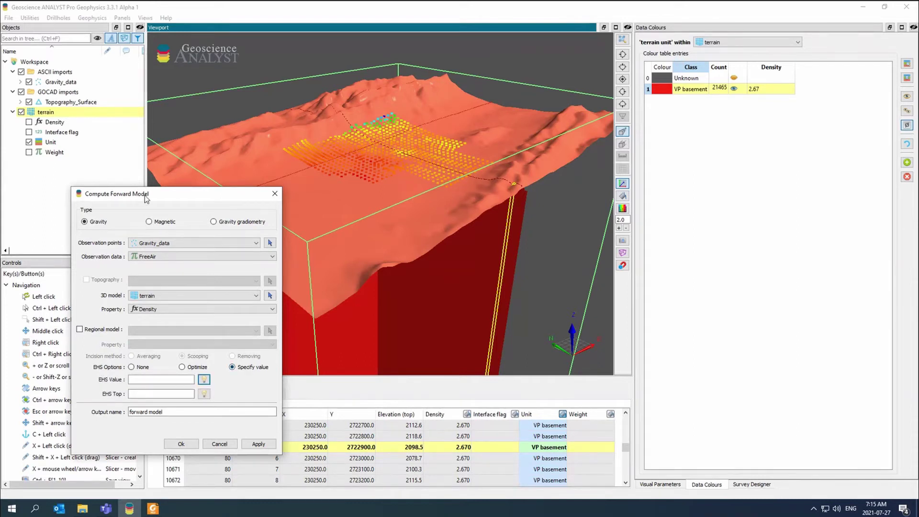
{"action": "left_click_drag", "start_coordinate": [145, 194], "coordinate": [141, 147]}
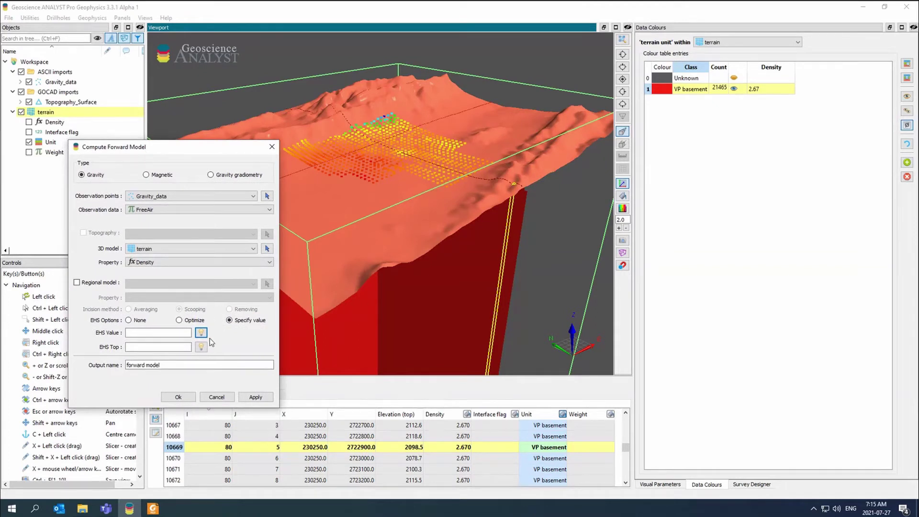
{"action": "left_click", "coordinate": [201, 346]}
{"action": "left_click", "coordinate": [201, 333]}
{"action": "left_click", "coordinate": [177, 334]}
- Examine the terrain model from the side and above, comparing its edges and depth extent with the surrounding half-space
{"action": "left_click_drag", "start_coordinate": [502, 160], "coordinate": [481, 209]}
{"action": "middle_click_drag", "start_coordinate": [481, 209], "coordinate": [461, 194]}
{"action": "scroll", "coordinate": [461, 193], "scroll_direction": "down", "scroll_amount": 3}
{"action": "mouse_move", "coordinate": [460, 193]}
{"action": "left_mouse_down"}
{"action": "mouse_move", "coordinate": [461, 207]}
{"action": "mouse_move", "coordinate": [462, 189]}
{"action": "left_mouse_up"}
{"action": "mouse_move", "coordinate": [520, 163]}
{"action": "left_mouse_down"}
{"action": "mouse_move", "coordinate": [510, 190]}
{"action": "mouse_move", "coordinate": [514, 167]}
{"action": "left_mouse_up"}
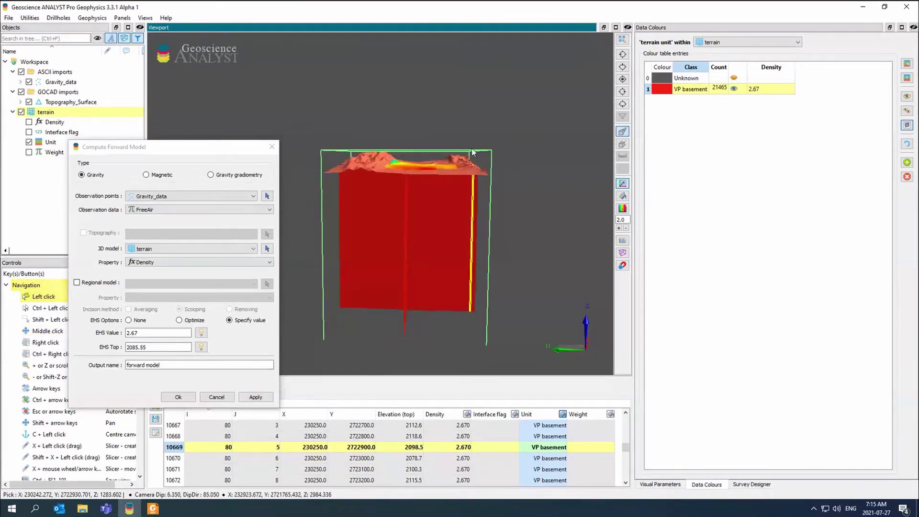
{"action": "left_click_drag", "start_coordinate": [416, 144], "coordinate": [439, 146]}
{"action": "scroll", "coordinate": [380, 148], "scroll_direction": "up", "scroll_amount": 5}
{"action": "middle_click_drag", "start_coordinate": [379, 148], "coordinate": [441, 173]}
{"action": "left_click_drag", "start_coordinate": [442, 177], "coordinate": [397, 143]}
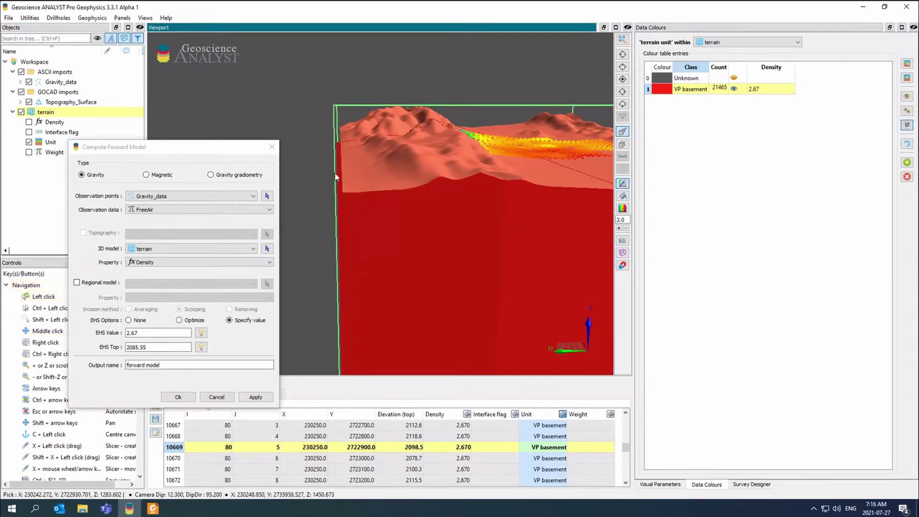
{"action": "middle_click_drag", "start_coordinate": [342, 137], "coordinate": [502, 162]}
{"action": "left_click_drag", "start_coordinate": [501, 159], "coordinate": [441, 203]}
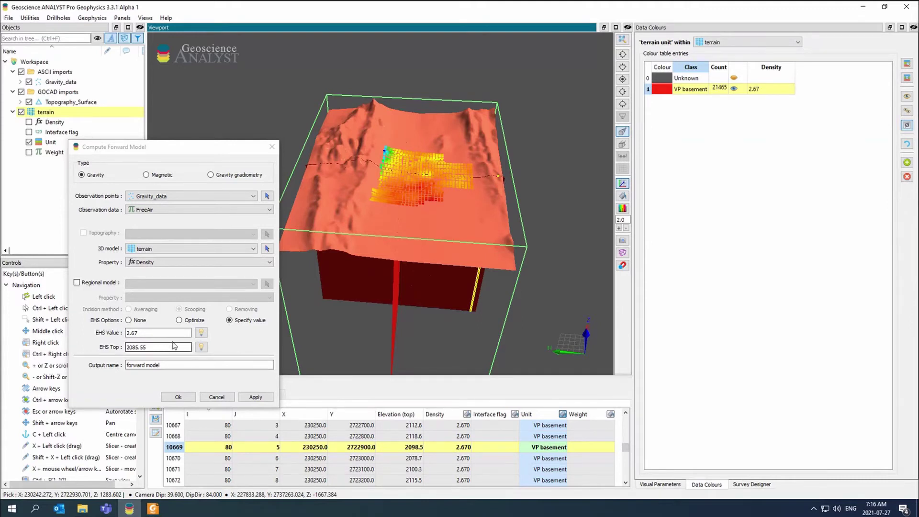
- Keep the EHS option on a specified value, name the output terrain and compute the forward model
{"action": "left_click", "coordinate": [179, 320]}
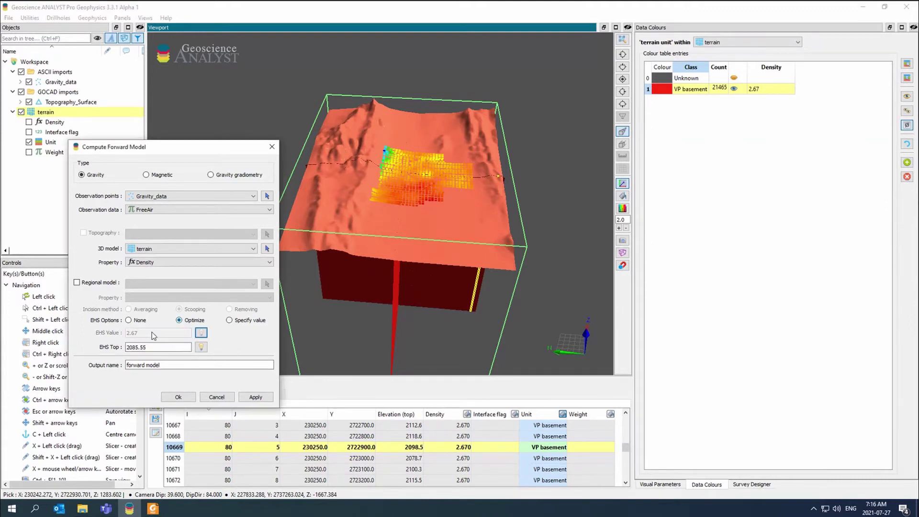
{"action": "left_click", "coordinate": [239, 320]}
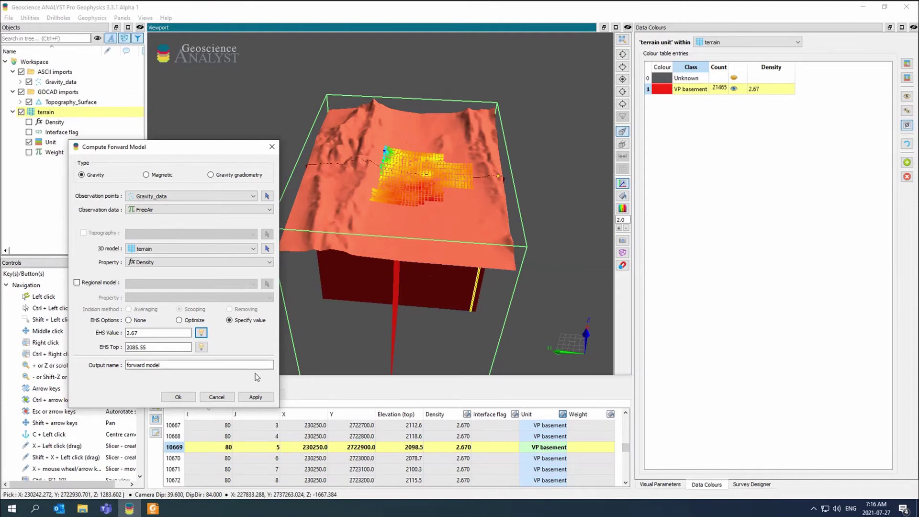
{"action": "left_click_drag", "start_coordinate": [181, 364], "coordinate": [65, 348]}
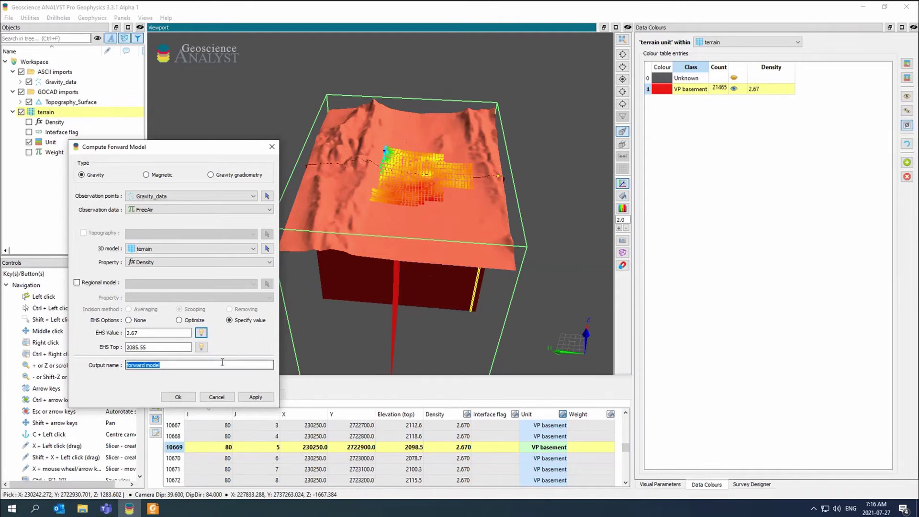
{"action": "type", "text": "terrain"}
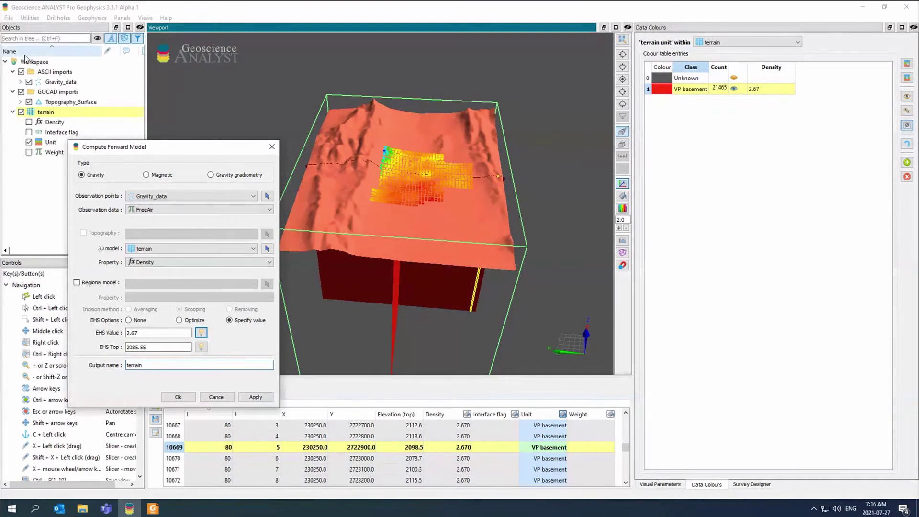
{"action": "left_click", "coordinate": [20, 82]}
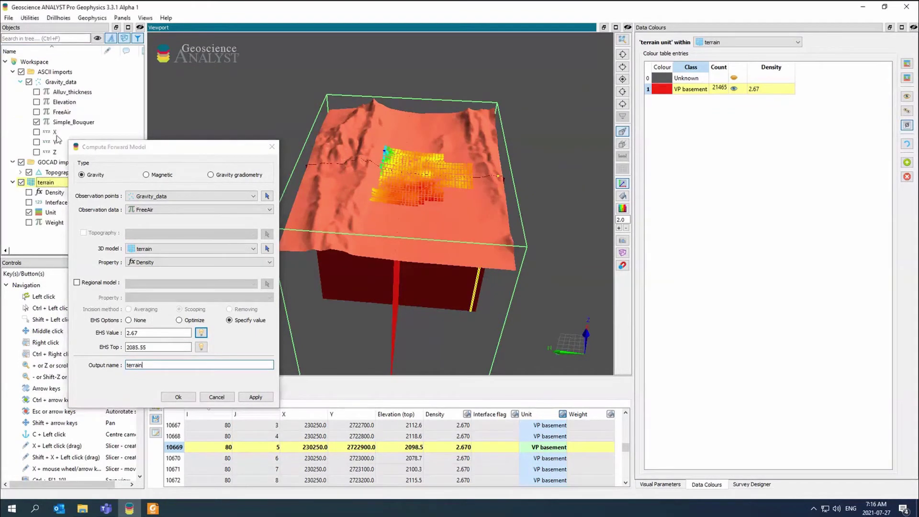
{"action": "left_click", "coordinate": [254, 397]}
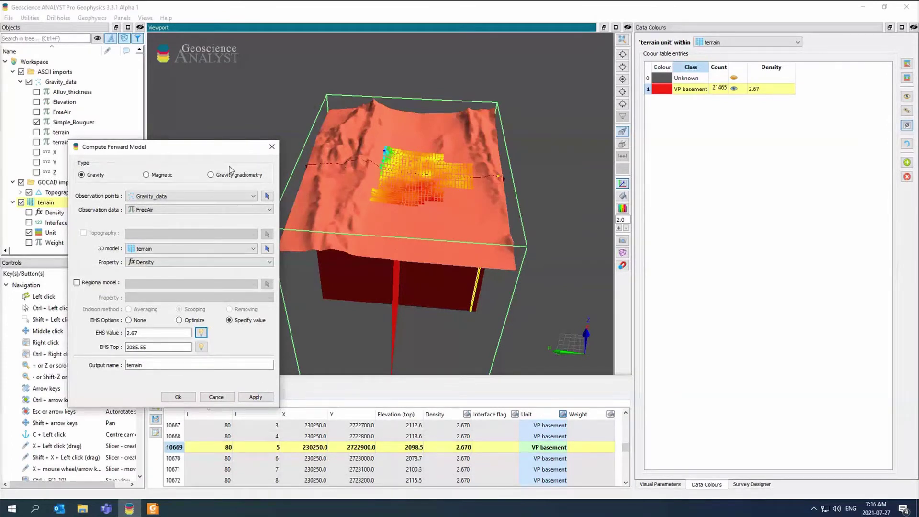
- Display the computed terrain response, FreeAir and terrain residual in turn on the gravity stations
{"action": "left_click_drag", "start_coordinate": [155, 149], "coordinate": [203, 211]}
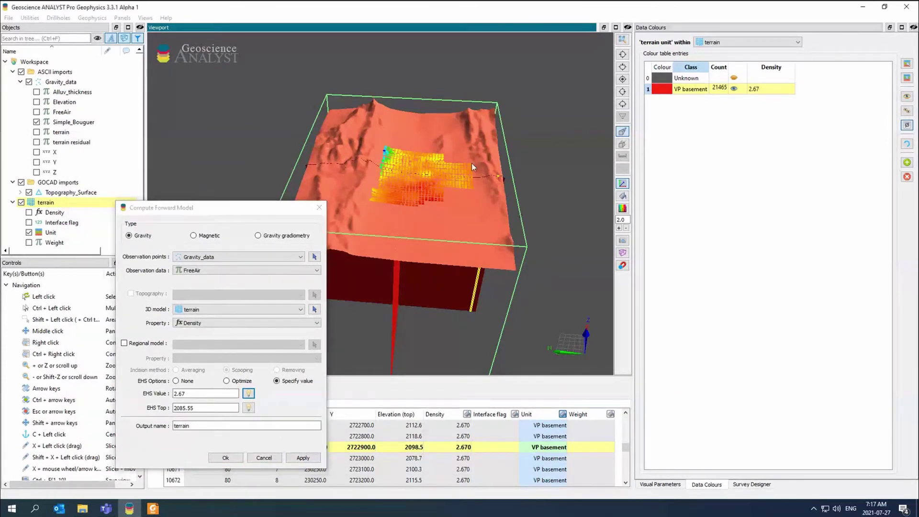
{"action": "left_click_drag", "start_coordinate": [471, 163], "coordinate": [464, 168]}
{"action": "left_click", "coordinate": [37, 132]}
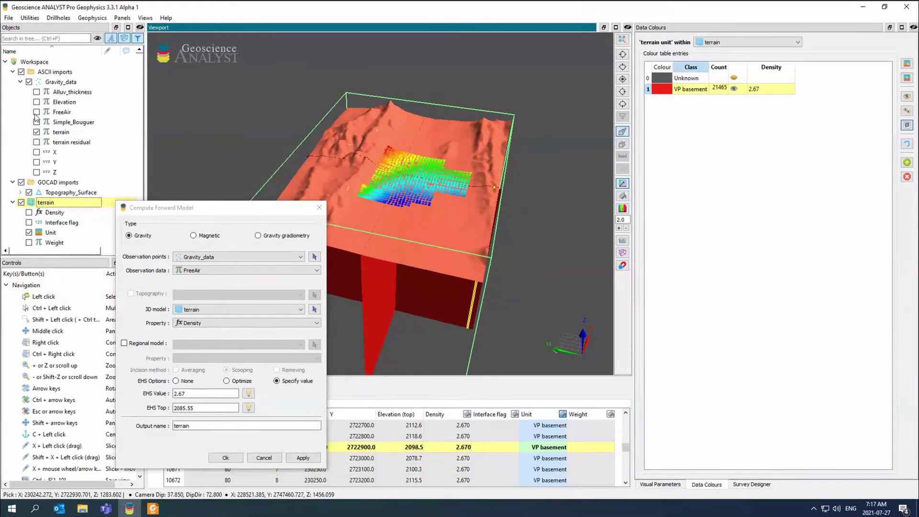
{"action": "left_click", "coordinate": [37, 113]}
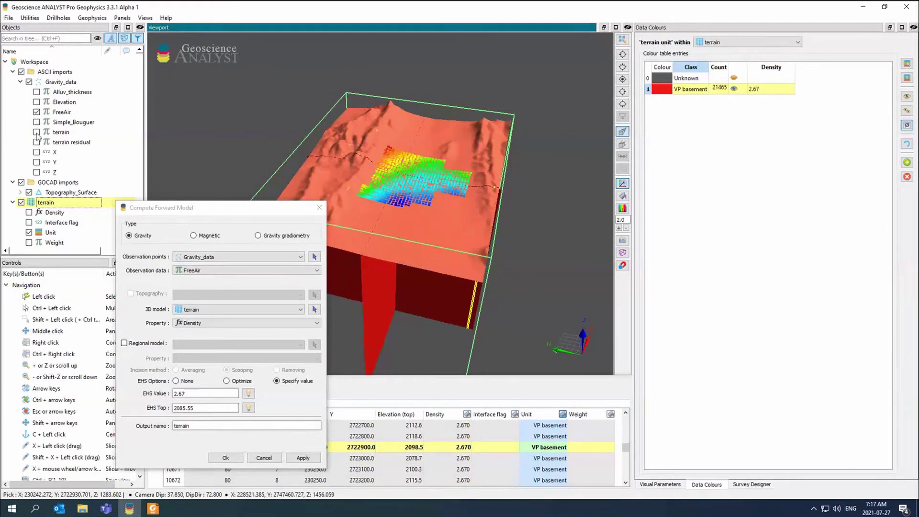
{"action": "left_click", "coordinate": [37, 133]}
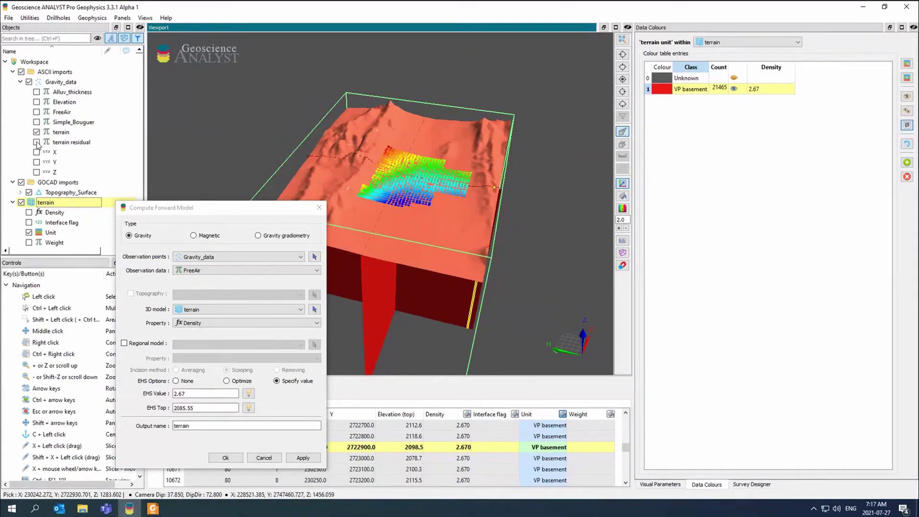
{"action": "left_click", "coordinate": [37, 142]}
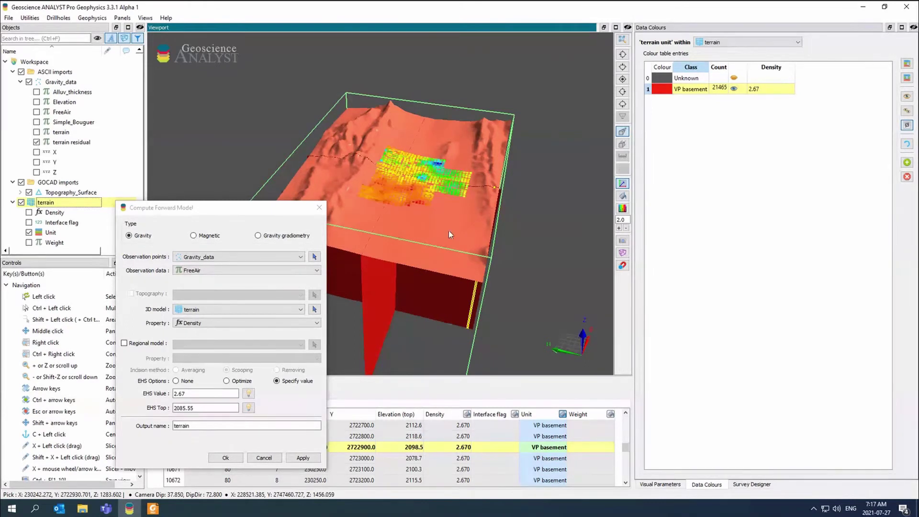
- Compare the terrain residual with Simple_Bouguer on the gravity stations, ending with terrain residual displayed
{"action": "mouse_move", "coordinate": [454, 189]}
{"action": "left_mouse_down"}
{"action": "mouse_move", "coordinate": [384, 196]}
{"action": "mouse_move", "coordinate": [452, 216]}
{"action": "mouse_move", "coordinate": [509, 168]}
{"action": "mouse_move", "coordinate": [452, 177]}
{"action": "left_mouse_up"}
{"action": "scroll", "coordinate": [453, 177], "scroll_direction": "up", "scroll_amount": 3}
{"action": "middle_click_drag", "start_coordinate": [452, 177], "coordinate": [444, 215]}
{"action": "left_click_drag", "start_coordinate": [444, 215], "coordinate": [451, 213]}
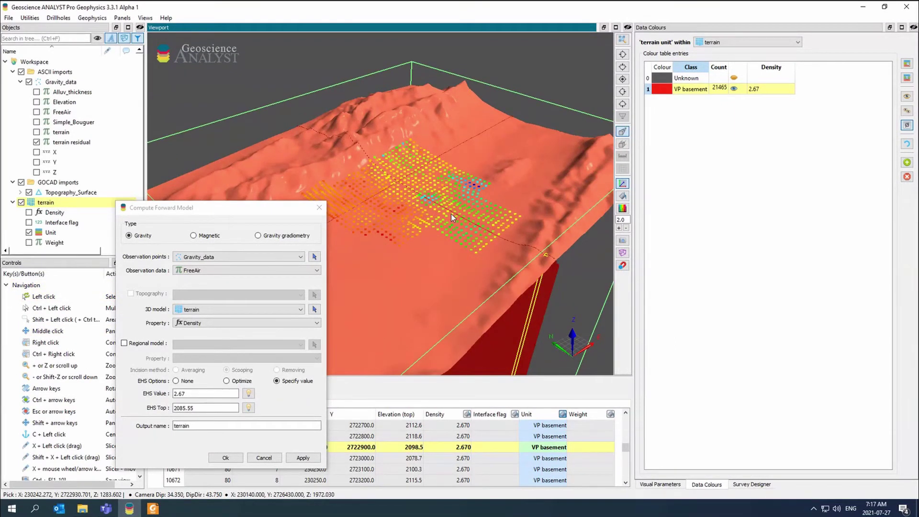
{"action": "left_click_drag", "start_coordinate": [451, 213], "coordinate": [136, 161]}
{"action": "left_click", "coordinate": [36, 122]}
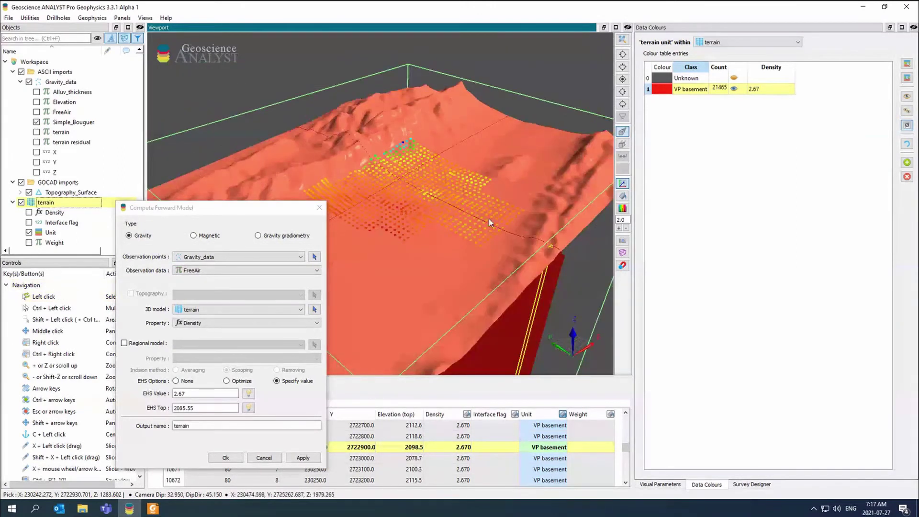
{"action": "left_click_drag", "start_coordinate": [489, 218], "coordinate": [496, 261]}
{"action": "left_click", "coordinate": [35, 142]}
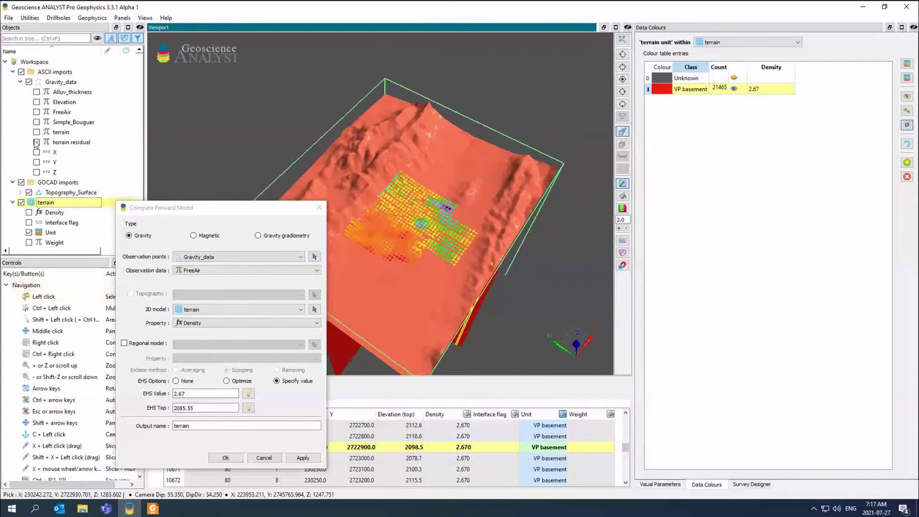
{"action": "left_click", "coordinate": [36, 143]}
{"action": "middle_click_drag", "start_coordinate": [463, 232], "coordinate": [484, 219]}
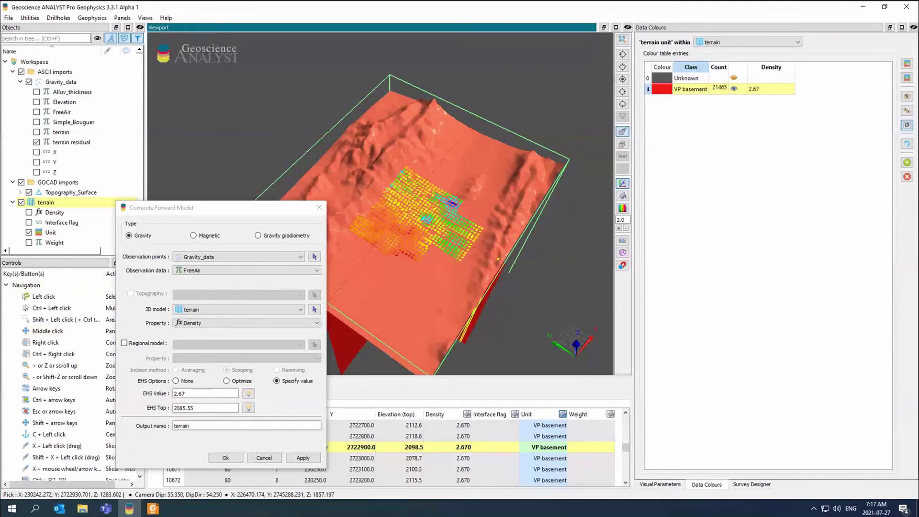
{"action": "left_click_drag", "start_coordinate": [574, 262], "coordinate": [533, 225]}
{"action": "middle_click_drag", "start_coordinate": [532, 225], "coordinate": [518, 218]}
{"action": "scroll", "coordinate": [518, 219], "scroll_direction": "down", "scroll_amount": 2}
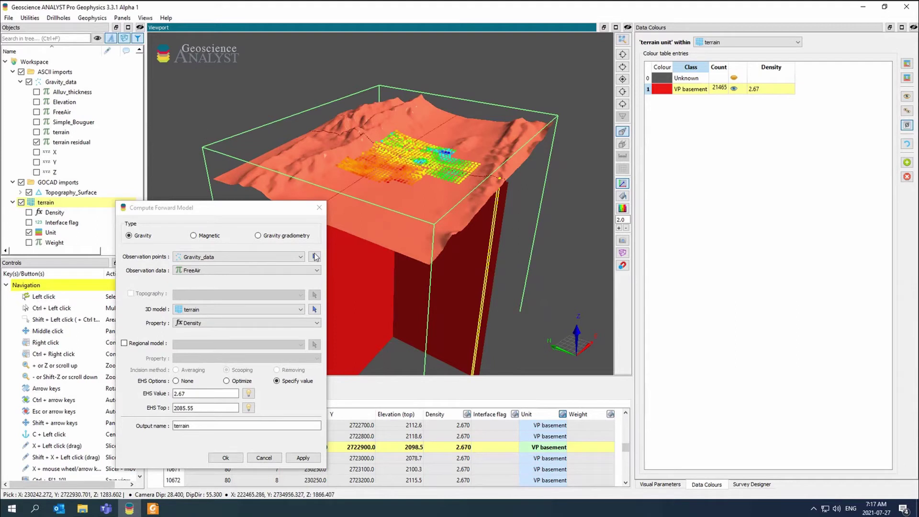
- Close the forward model setup and import Bedrock_Surface.ts from the 1_TerrainCorrection folder into the workspace
{"action": "left_click", "coordinate": [318, 207]}
{"action": "left_click", "coordinate": [319, 209]}
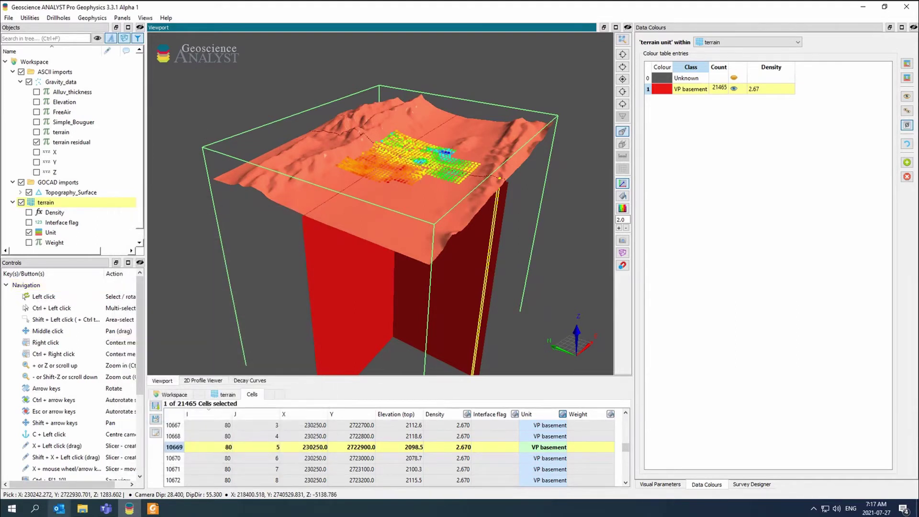
{"action": "mouse_move", "coordinate": [82, 508]}
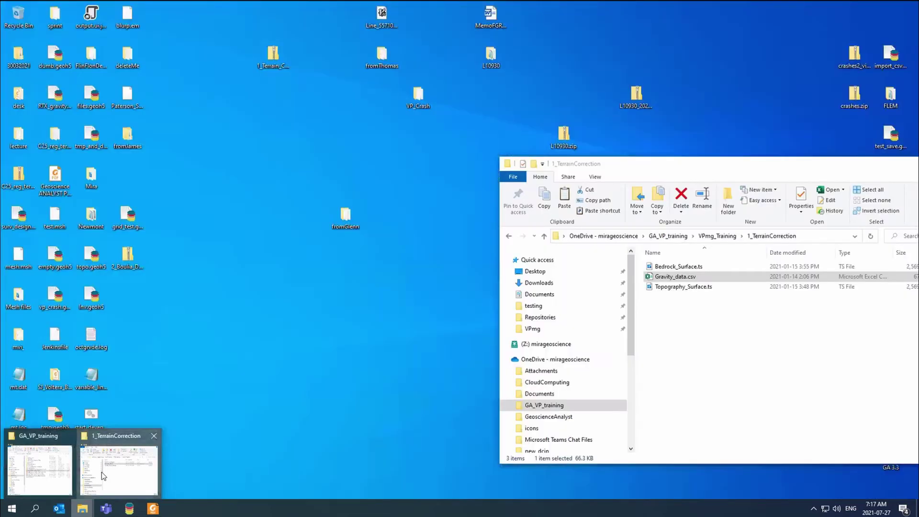
{"action": "left_click", "coordinate": [101, 471]}
{"action": "left_click_drag", "start_coordinate": [656, 265], "coordinate": [361, 142]}
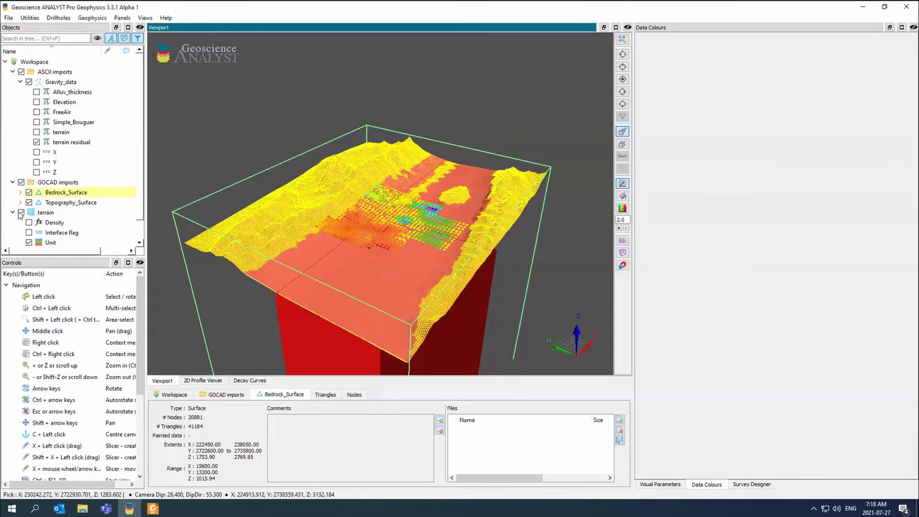
- Display only the surfaces of the GOCAD imports group
{"action": "right_click", "coordinate": [52, 185]}
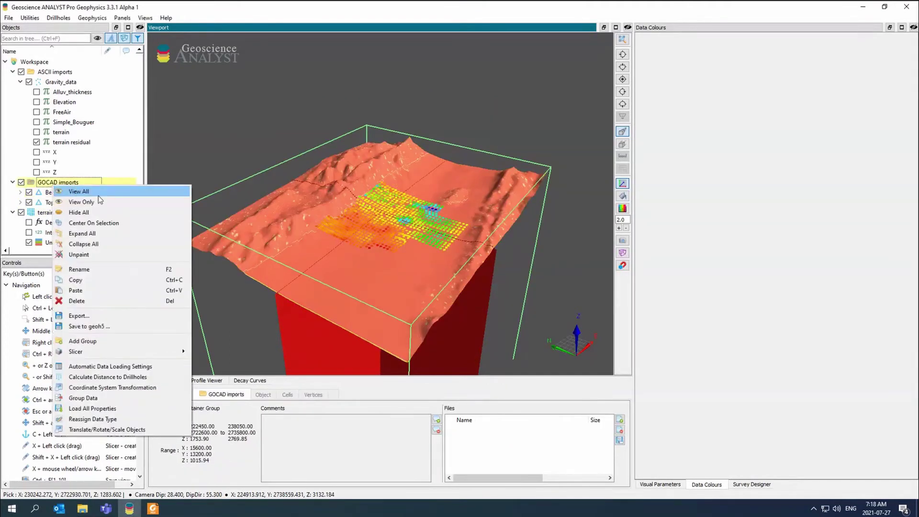
{"action": "left_click", "coordinate": [82, 201]}
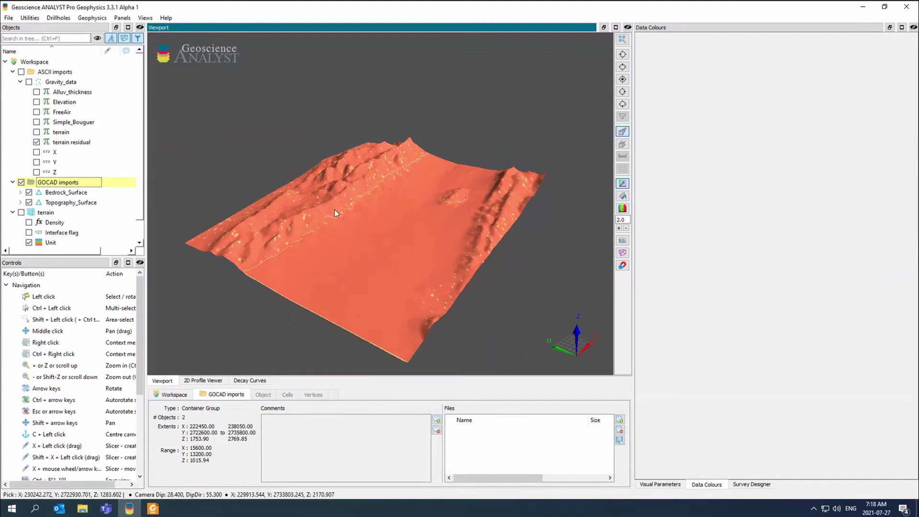
- Cut through the topography and bedrock surfaces with a quick slicer and orbit to the cut face
{"action": "mouse_move", "coordinate": [334, 209]}
{"action": "left_mouse_down"}
{"action": "mouse_move", "coordinate": [380, 238]}
{"action": "mouse_move", "coordinate": [330, 210]}
{"action": "left_mouse_up"}
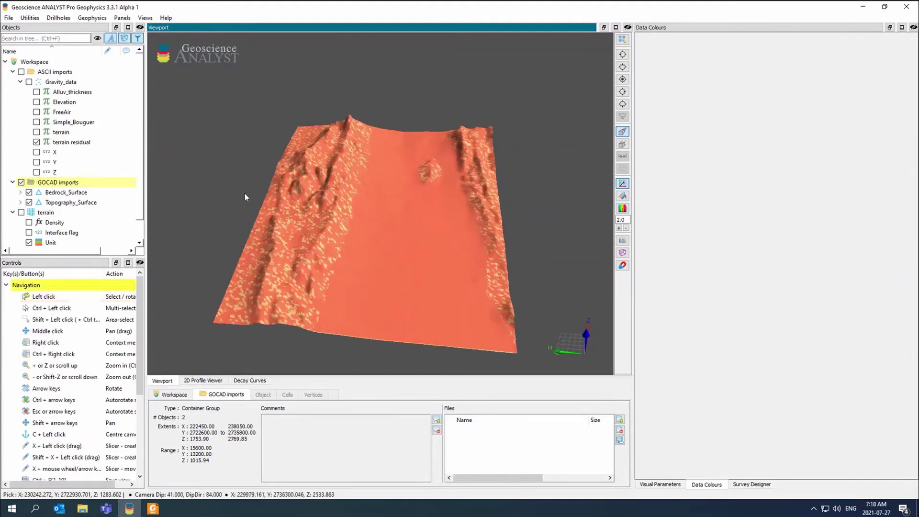
{"action": "key", "text": "x"}
{"action": "mouse_move", "coordinate": [244, 193]}
{"action": "left_mouse_down"}
{"action": "mouse_move", "coordinate": [528, 222]}
{"action": "mouse_move", "coordinate": [386, 223]}
{"action": "mouse_move", "coordinate": [269, 201]}
{"action": "mouse_move", "coordinate": [232, 182]}
{"action": "mouse_move", "coordinate": [306, 211]}
{"action": "left_mouse_up"}
{"action": "middle_click_drag", "start_coordinate": [305, 210], "coordinate": [361, 173]}
{"action": "left_click_drag", "start_coordinate": [362, 174], "coordinate": [328, 186]}
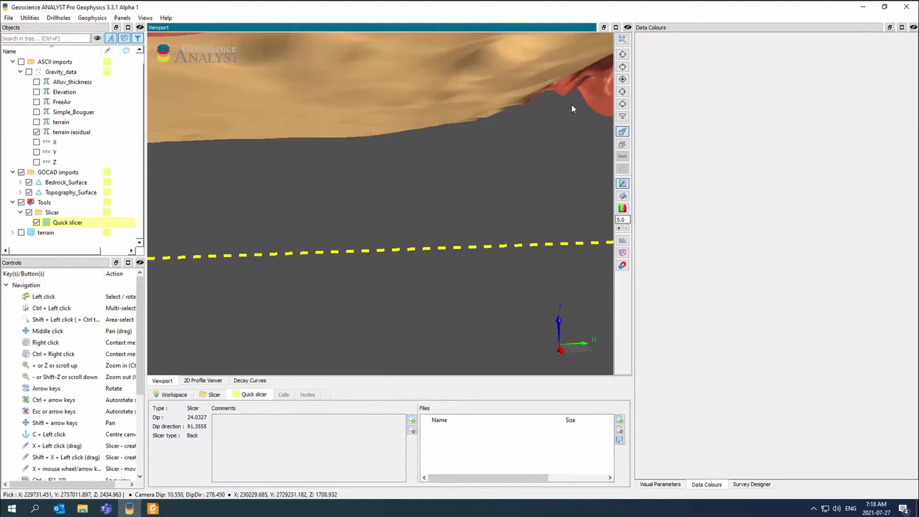
- Raise the vertical exaggeration to 5.0 and frame the sliced valley section between topography and bedrock
{"action": "middle_click_drag", "start_coordinate": [543, 125], "coordinate": [570, 179]}
{"action": "left_click_drag", "start_coordinate": [518, 185], "coordinate": [600, 104]}
{"action": "middle_click_drag", "start_coordinate": [220, 217], "coordinate": [432, 159]}
{"action": "left_click_drag", "start_coordinate": [433, 159], "coordinate": [309, 190]}
{"action": "left_click_drag", "start_coordinate": [247, 148], "coordinate": [203, 151]}
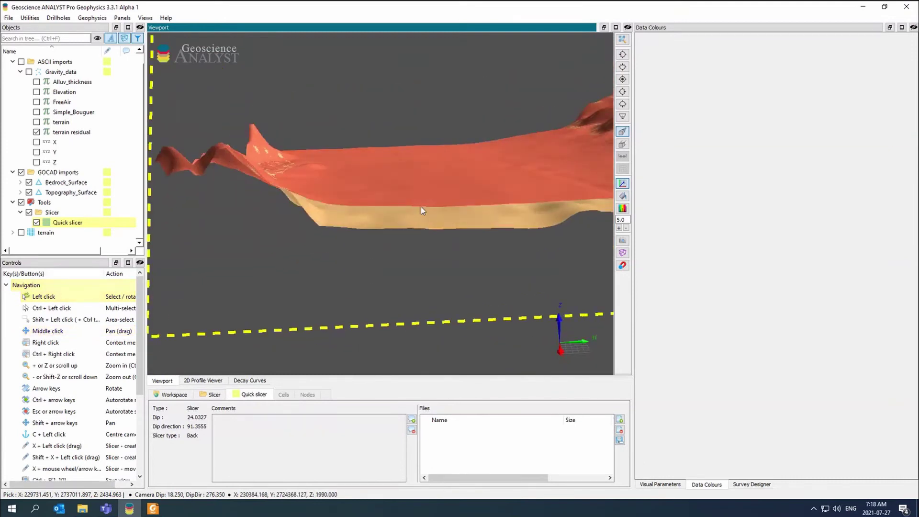
- Examine where the bedrock and topography surfaces separate under the valley and meet along the ridge
{"action": "middle_click_drag", "start_coordinate": [420, 206], "coordinate": [460, 133]}
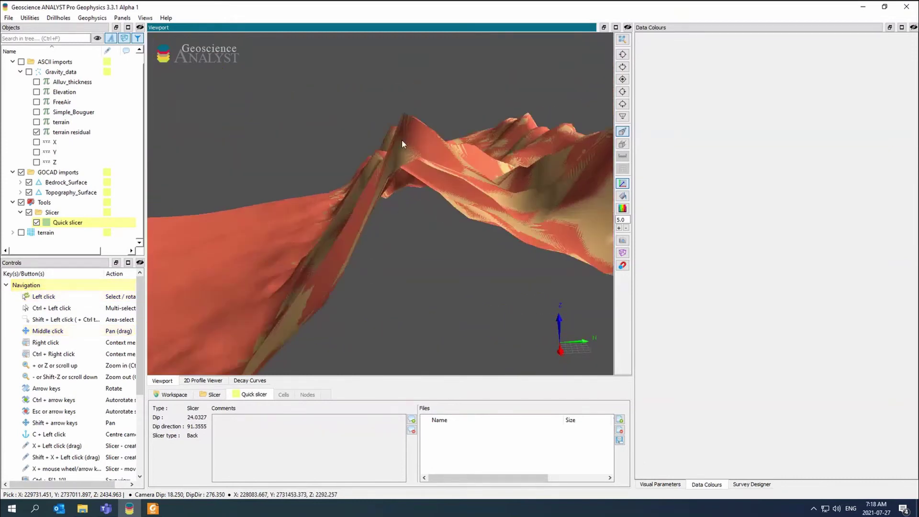
{"action": "left_click_drag", "start_coordinate": [502, 153], "coordinate": [505, 146]}
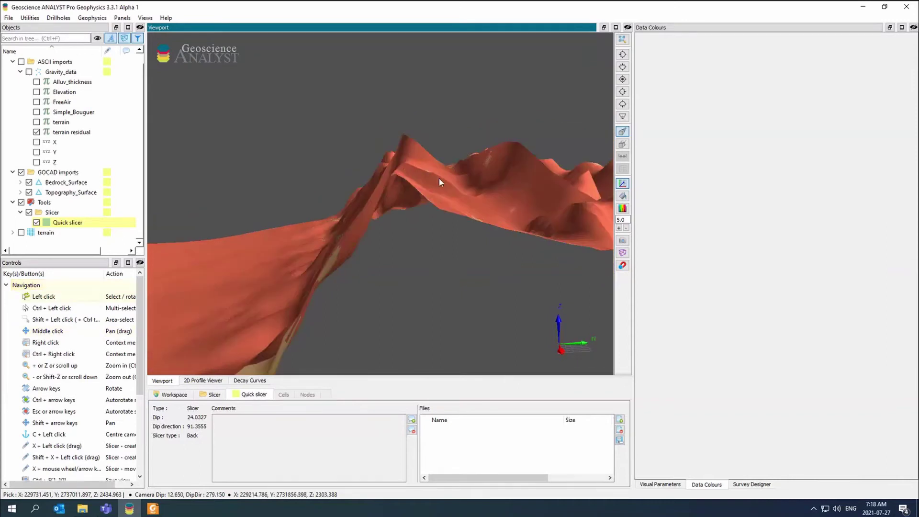
{"action": "middle_click_drag", "start_coordinate": [356, 244], "coordinate": [260, 334]}
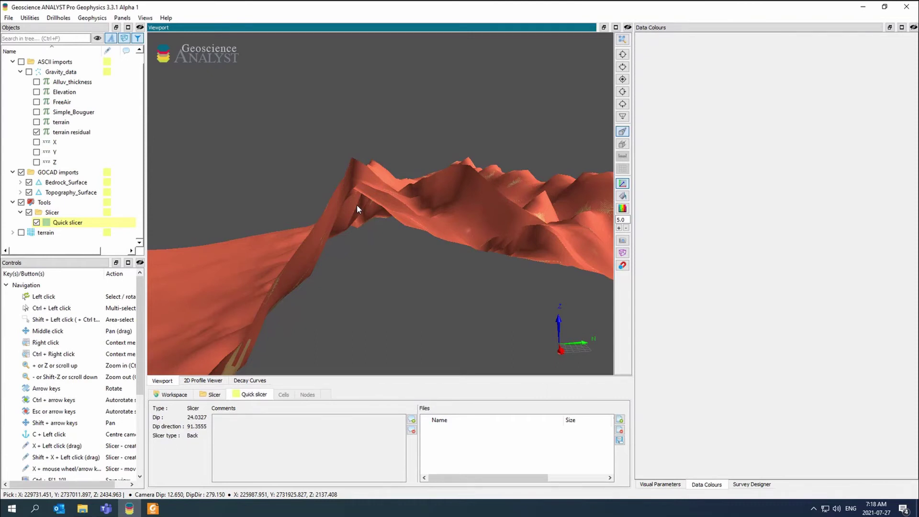
{"action": "scroll", "coordinate": [364, 256], "scroll_direction": "down", "scroll_amount": 2}
{"action": "middle_click_drag", "start_coordinate": [363, 256], "coordinate": [426, 191]}
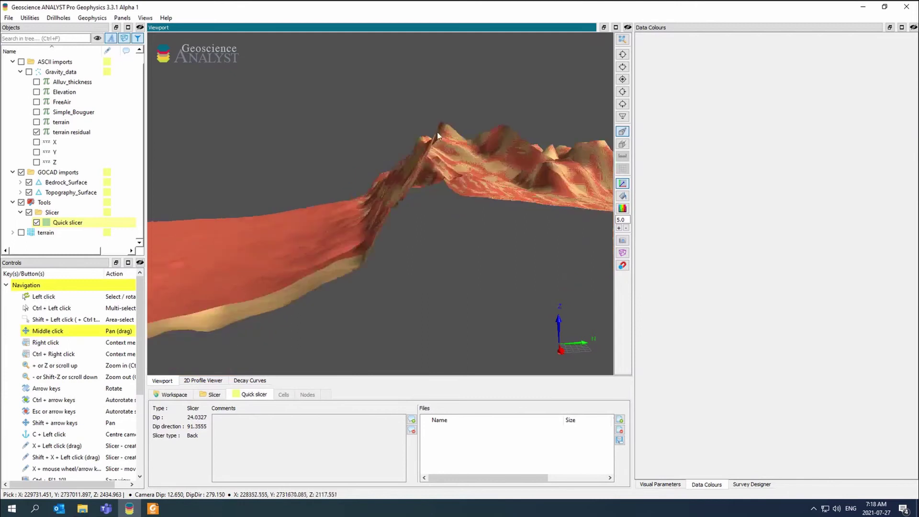
{"action": "left_click_drag", "start_coordinate": [441, 119], "coordinate": [433, 142]}
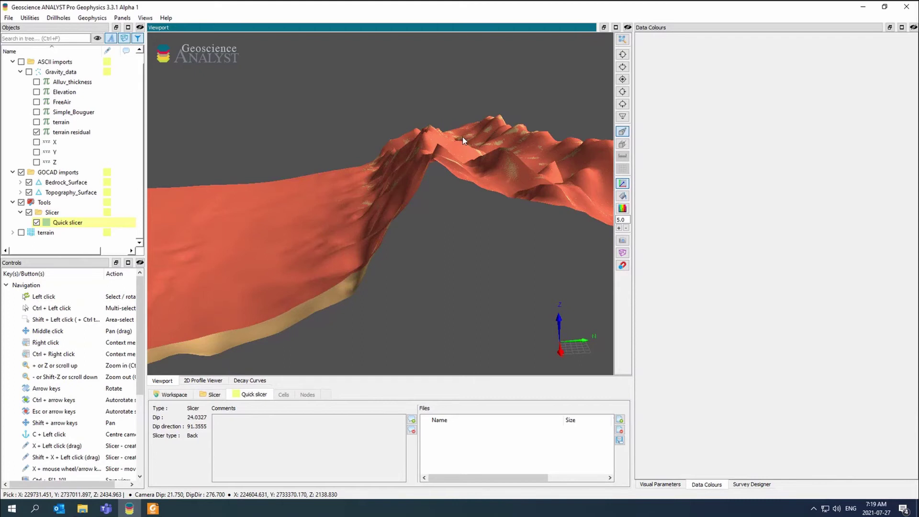
{"action": "middle_click_drag", "start_coordinate": [372, 254], "coordinate": [265, 217]}
{"action": "left_click_drag", "start_coordinate": [265, 217], "coordinate": [282, 206]}
{"action": "left_click_drag", "start_coordinate": [393, 151], "coordinate": [480, 216]}
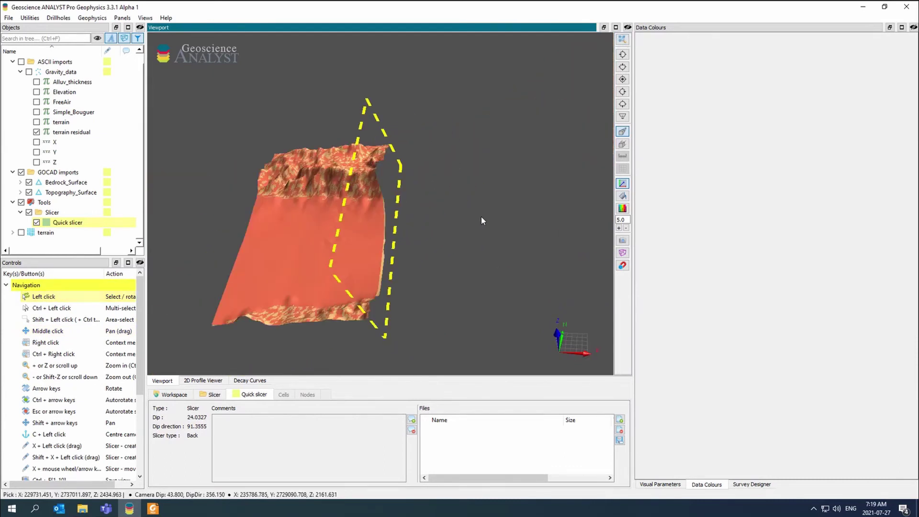
- Turn off the slicer so both surfaces display in full
{"action": "left_click", "coordinate": [29, 212]}
{"action": "middle_click_drag", "start_coordinate": [438, 222], "coordinate": [439, 224]}
{"action": "left_click_drag", "start_coordinate": [381, 224], "coordinate": [397, 205]}
- Start a new VP model and take its dimensions from the displayed surface: origin 222300, 2722450, size 15900 by 13500, prisms 100 by 100
{"action": "left_click", "coordinate": [30, 18]}
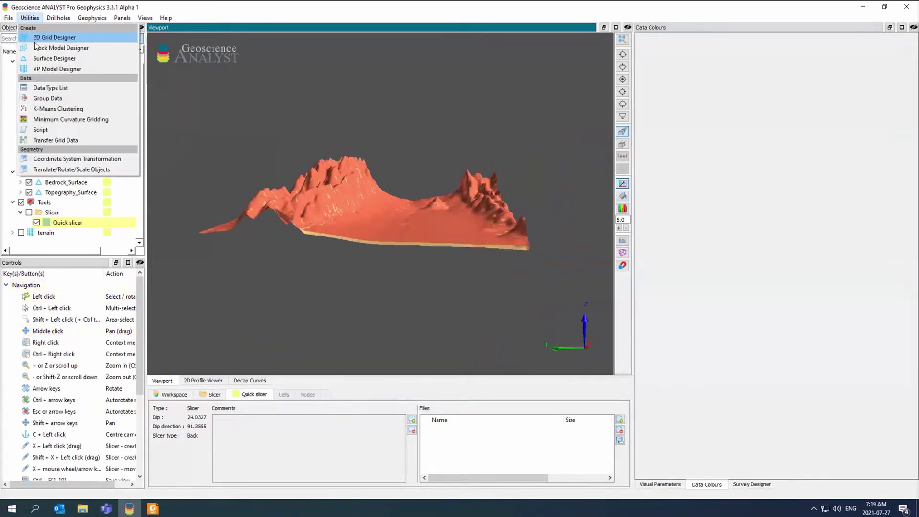
{"action": "left_click", "coordinate": [41, 68]}
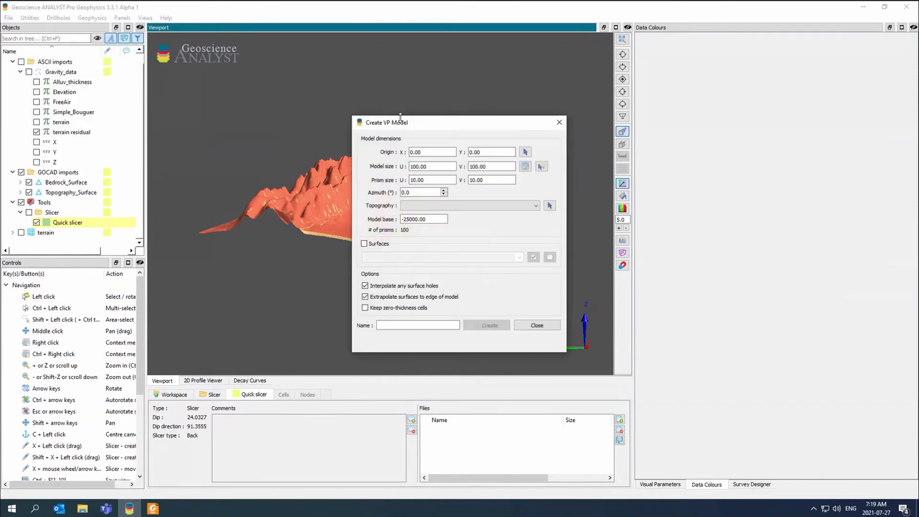
{"action": "left_click_drag", "start_coordinate": [400, 122], "coordinate": [151, 145]}
{"action": "left_click_drag", "start_coordinate": [450, 196], "coordinate": [463, 224]}
{"action": "scroll", "coordinate": [463, 229], "scroll_direction": "up", "scroll_amount": 2}
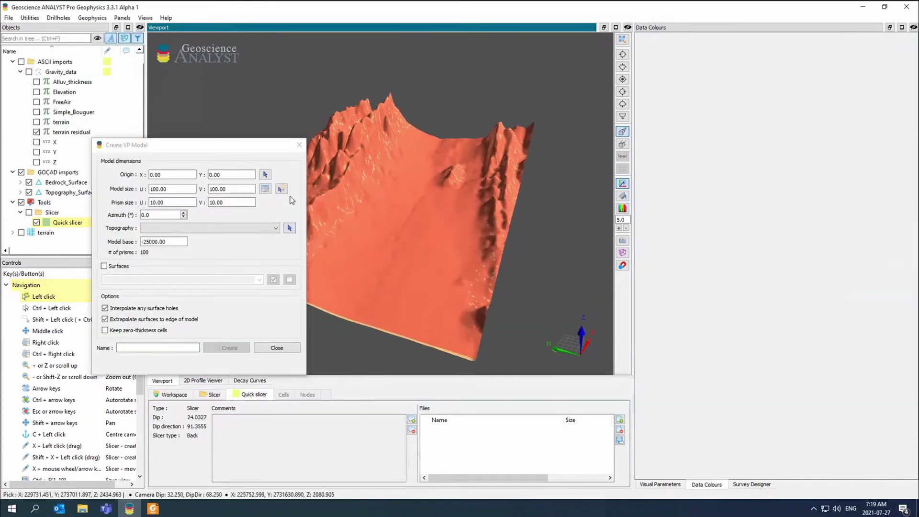
{"action": "left_click", "coordinate": [289, 228]}
{"action": "left_click", "coordinate": [395, 206]}
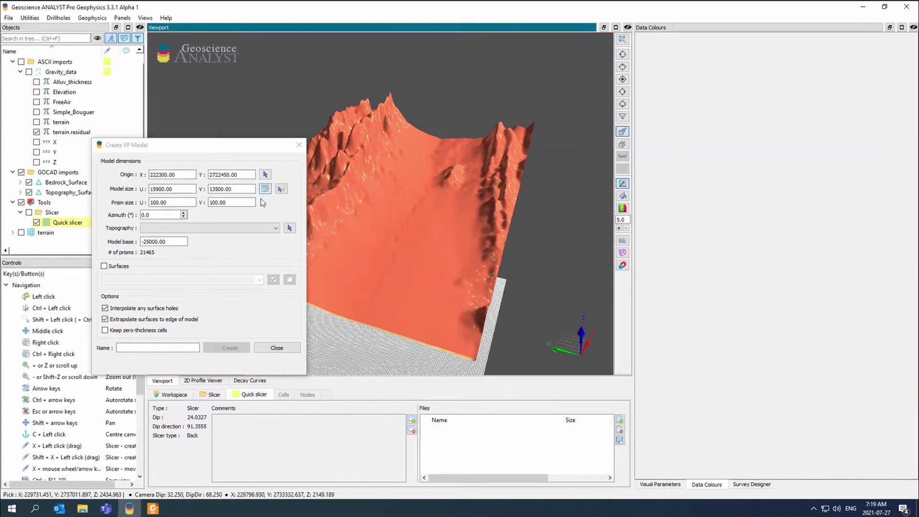
- Set the VP model's topography to Topography_Surface and include Bedrock_Surface as a dividing surface
{"action": "left_click", "coordinate": [261, 227]}
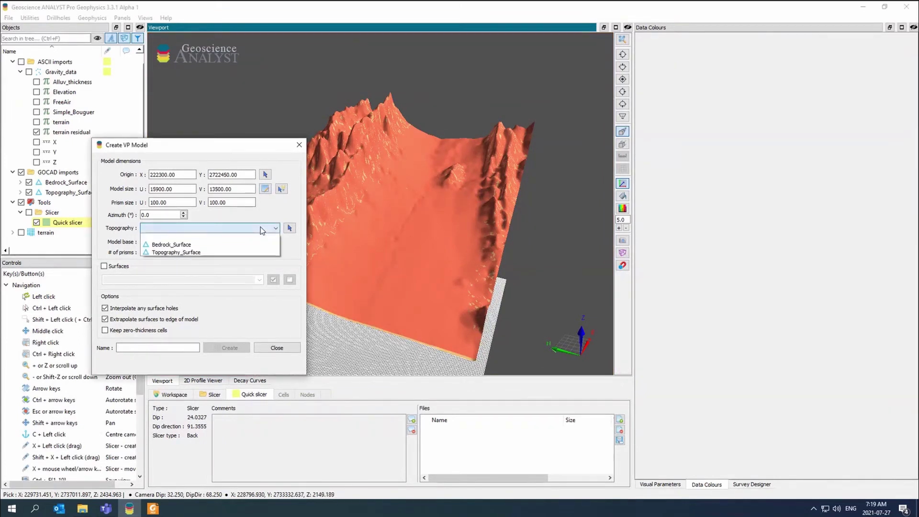
{"action": "left_click", "coordinate": [259, 252]}
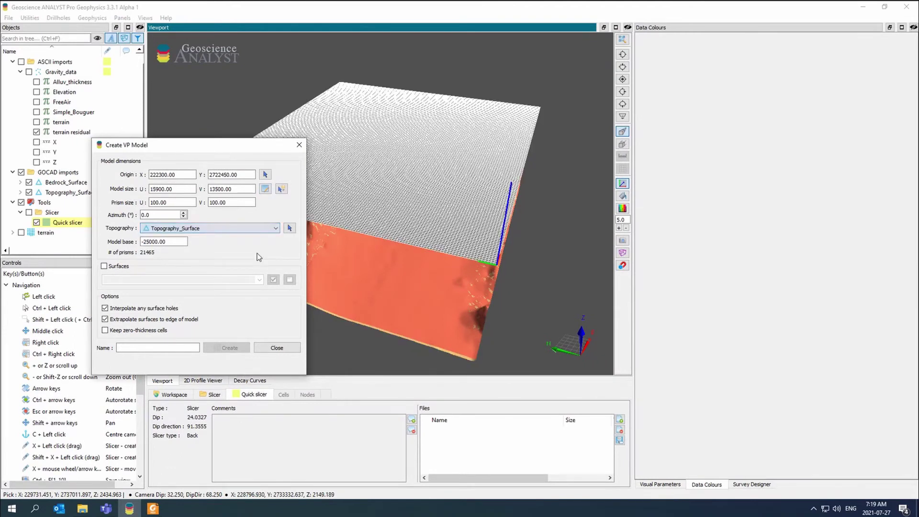
{"action": "left_click_drag", "start_coordinate": [526, 292], "coordinate": [487, 258]}
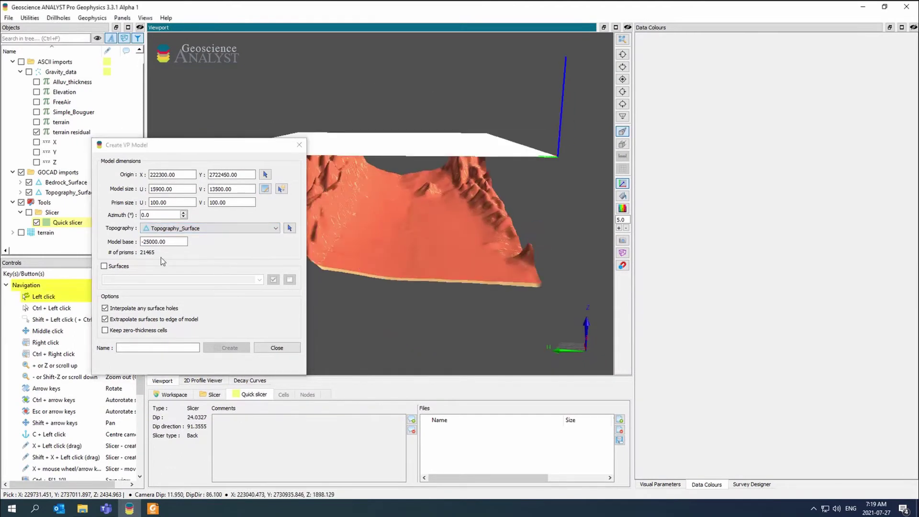
{"action": "left_click", "coordinate": [103, 266]}
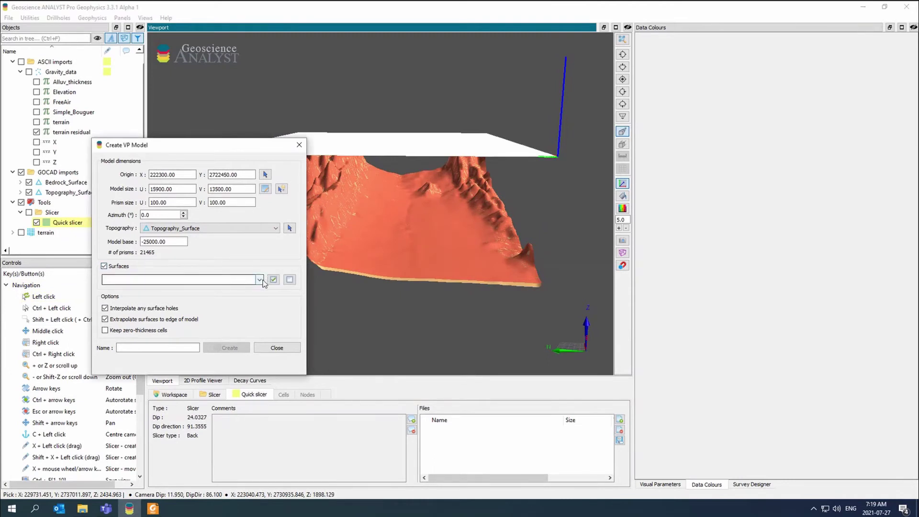
{"action": "left_click", "coordinate": [259, 280]}
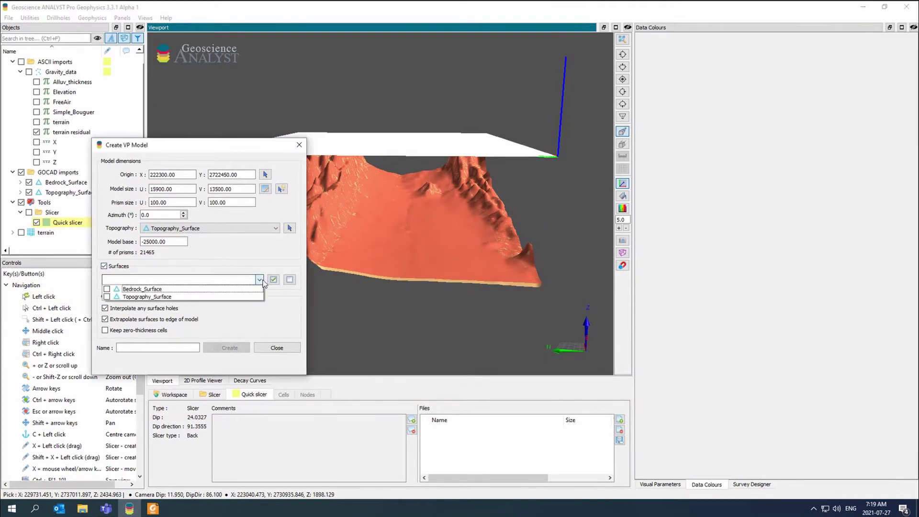
{"action": "left_click", "coordinate": [214, 289]}
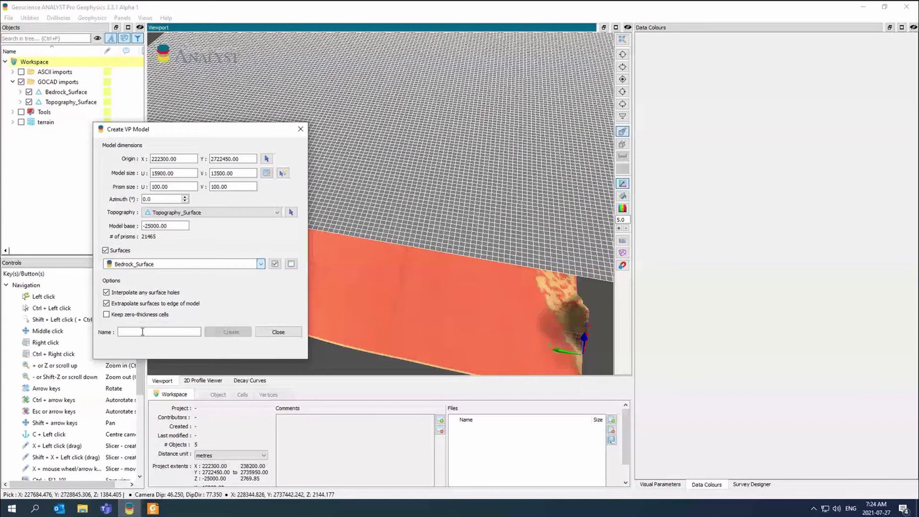
- Name the VP model terrain_alluvium, create it and close the model designer
{"action": "left_click", "coordinate": [142, 331]}
{"action": "type", "text": "terrain_alluvium"}
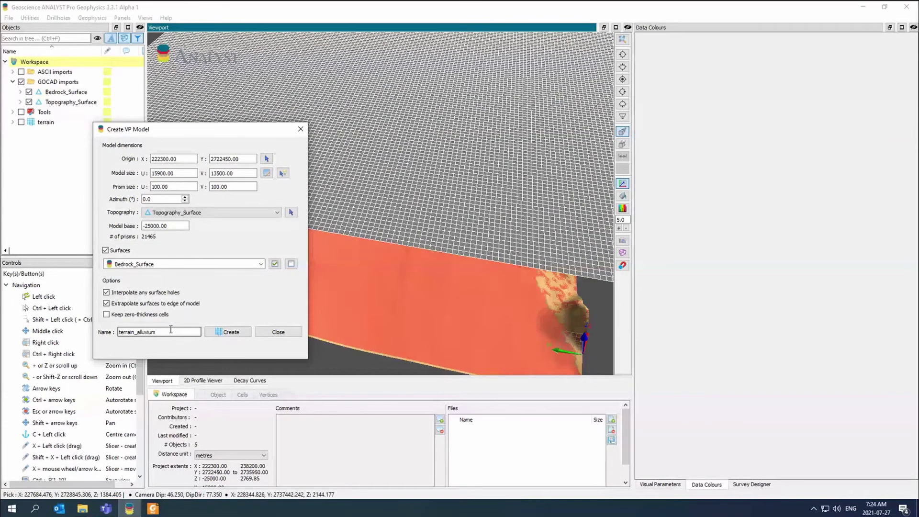
{"action": "left_click", "coordinate": [221, 332]}
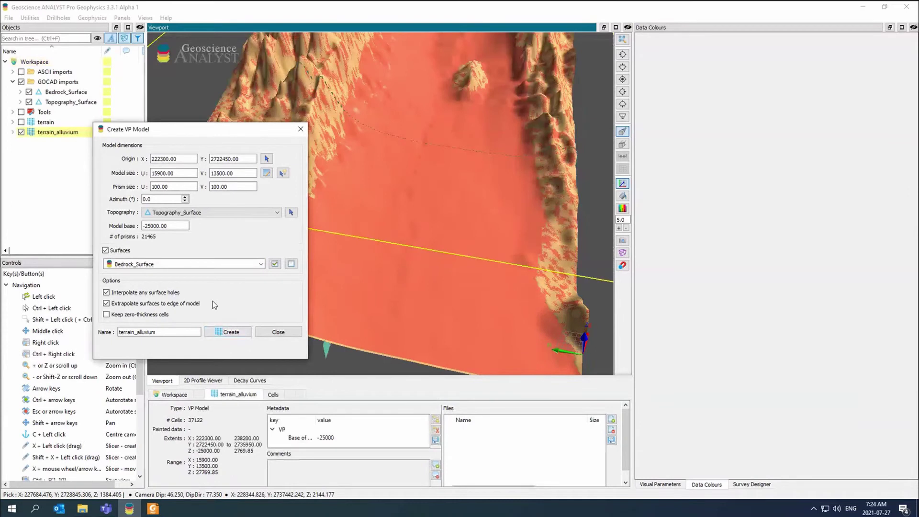
{"action": "left_click", "coordinate": [297, 133]}
- Hide Bedrock_Surface and Topography_Surface and display the Unit data on the terrain_alluvium model
{"action": "left_click", "coordinate": [29, 92]}
{"action": "left_click", "coordinate": [29, 102]}
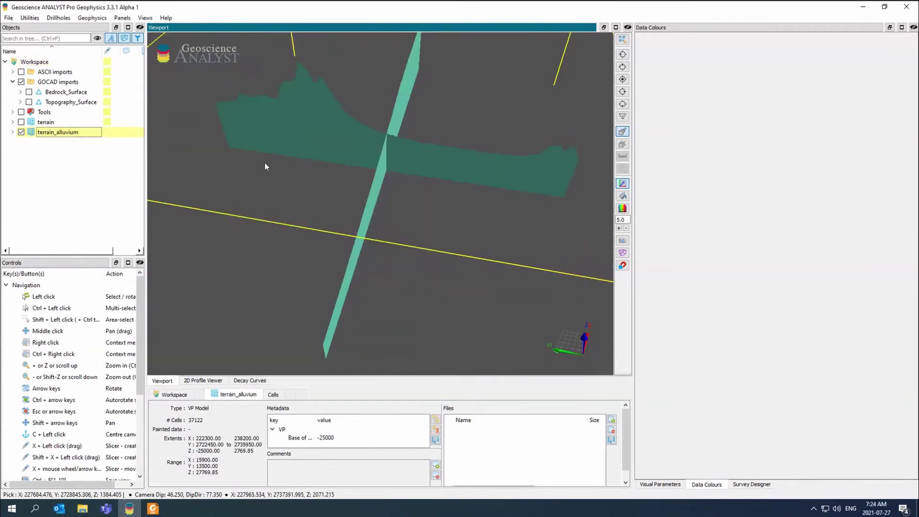
{"action": "left_click_drag", "start_coordinate": [265, 163], "coordinate": [385, 131]}
{"action": "left_click", "coordinate": [13, 132]}
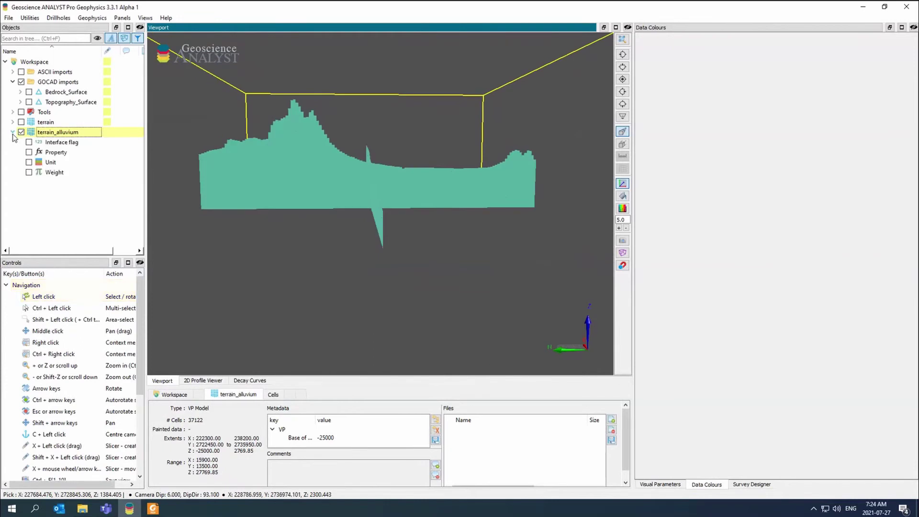
{"action": "left_click", "coordinate": [28, 162]}
{"action": "left_click_drag", "start_coordinate": [444, 165], "coordinate": [309, 111]}
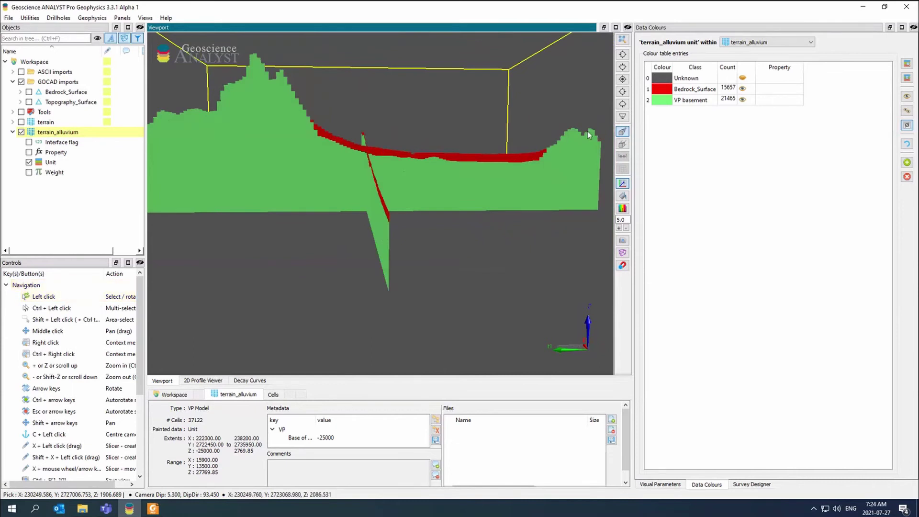
{"action": "left_click_drag", "start_coordinate": [223, 102], "coordinate": [192, 52]}
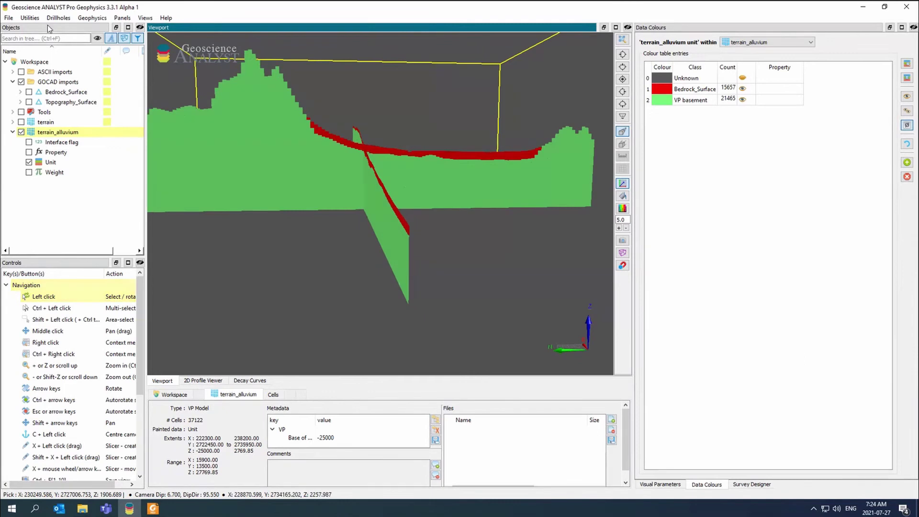
{"action": "left_click", "coordinate": [30, 17]}
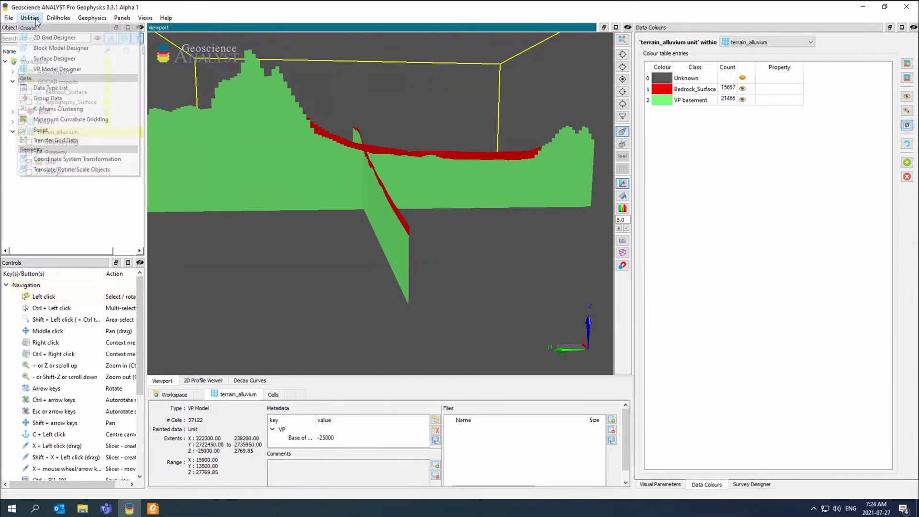
{"action": "left_click", "coordinate": [70, 69]}
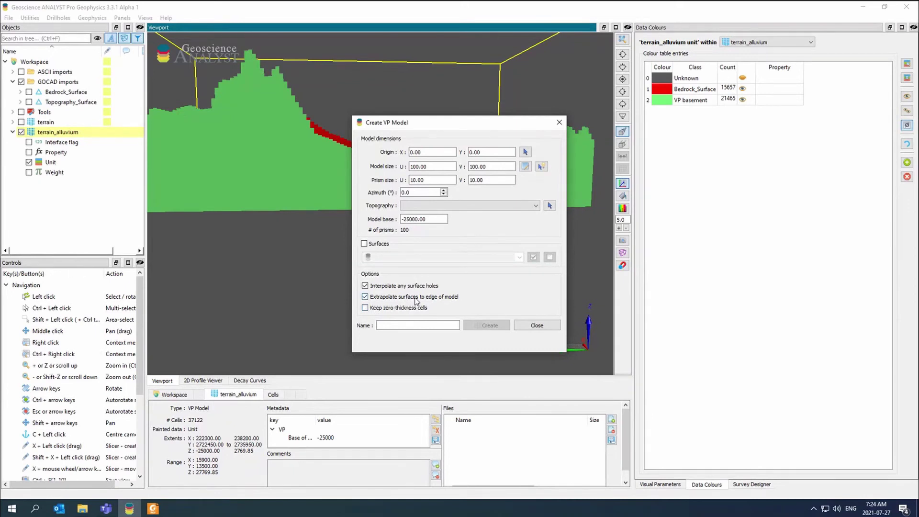
{"action": "key", "text": "Escape"}
- Rename the Bedrock_Surface class of the terrain_alluvium Unit data as Alluvium
{"action": "left_click_drag", "start_coordinate": [320, 108], "coordinate": [309, 110]}
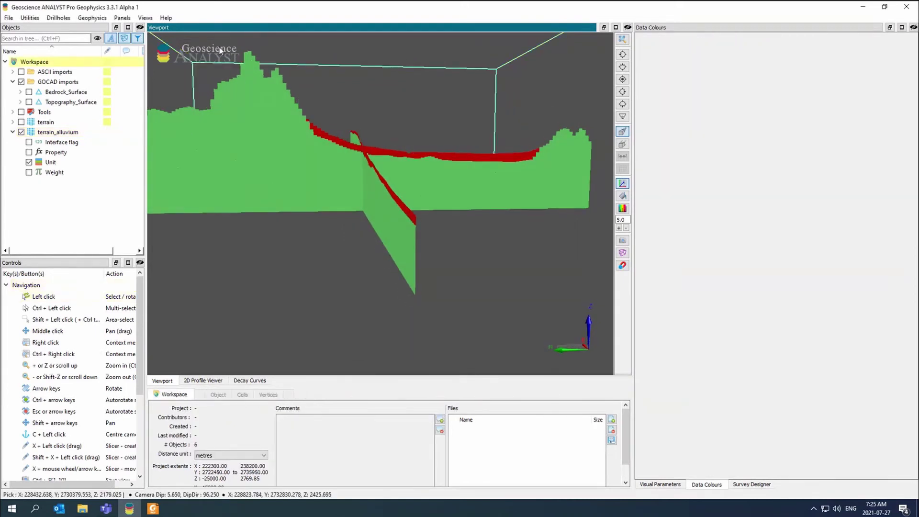
{"action": "left_click_drag", "start_coordinate": [282, 124], "coordinate": [431, 201]}
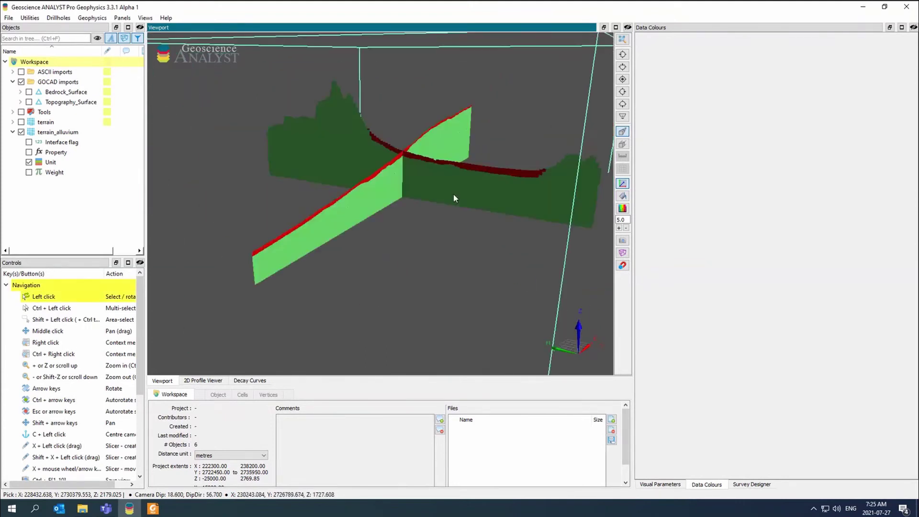
{"action": "left_click", "coordinate": [66, 163]}
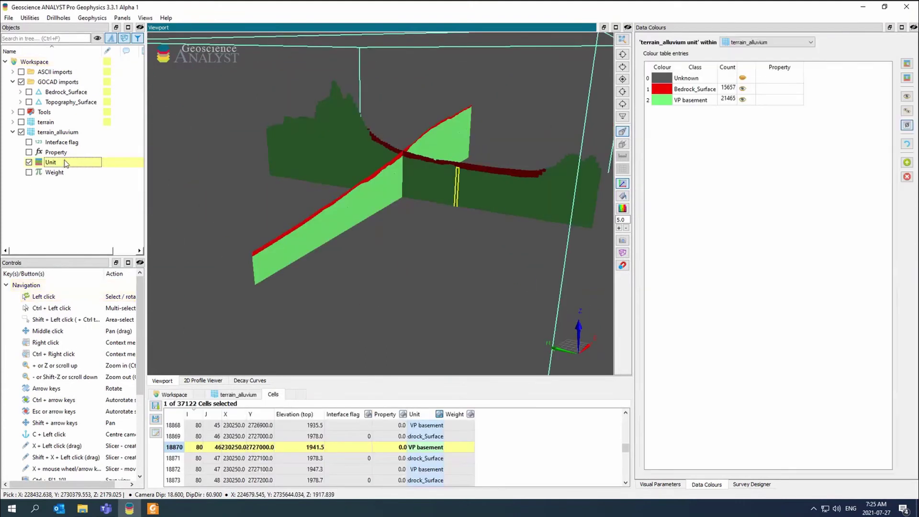
{"action": "left_click", "coordinate": [699, 91]}
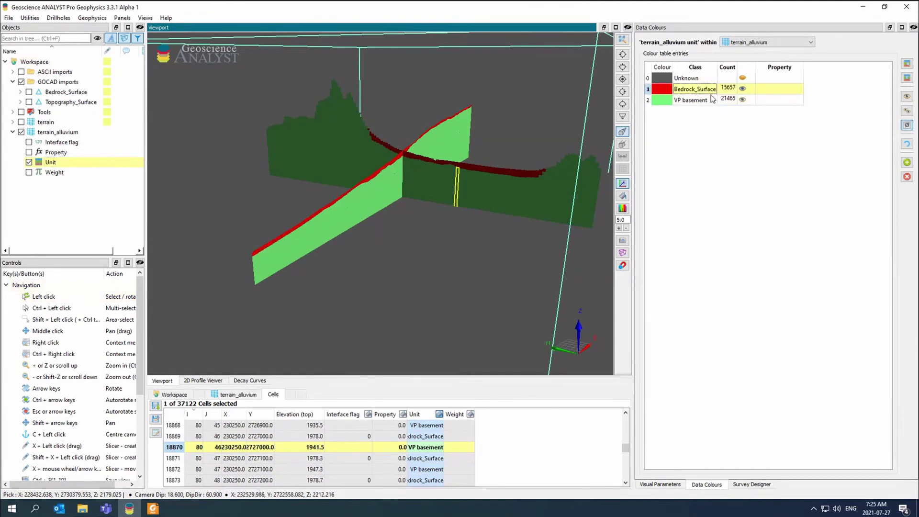
{"action": "double_click", "coordinate": [695, 90]}
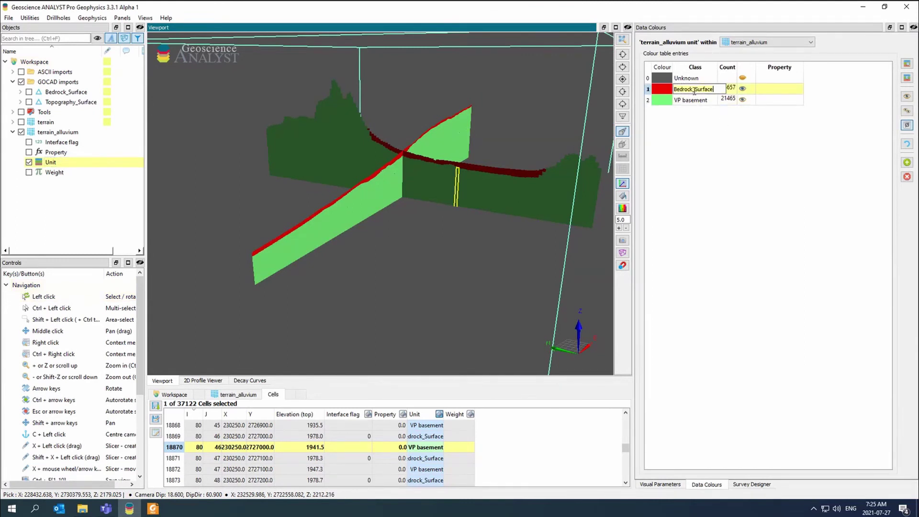
{"action": "key", "text": "BackSpace"}
{"action": "type", "text": "Alluvium"}
{"action": "key", "text": "Return"}
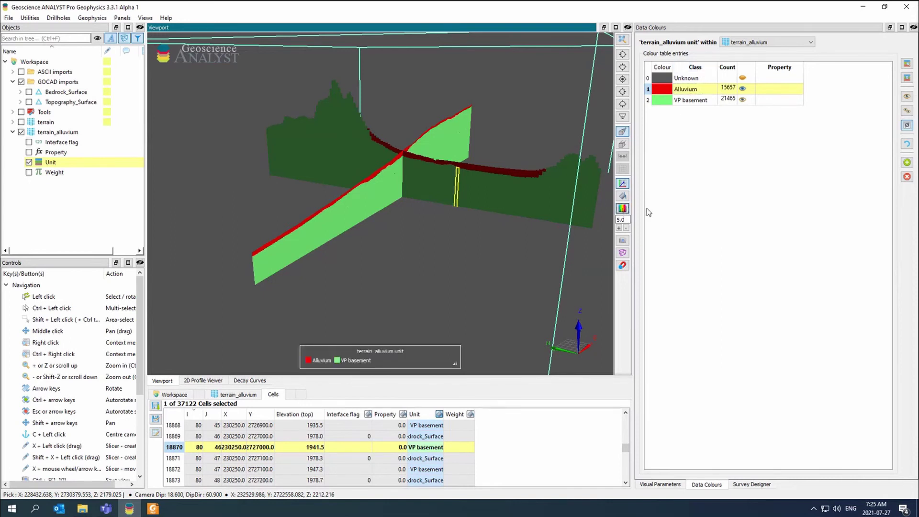
{"action": "left_click", "coordinate": [622, 208]}
- Assign property values of 1.6 to the Alluvium class and 2.67 to the VP basement class of the terrain_alluvium units
{"action": "left_click", "coordinate": [782, 92]}
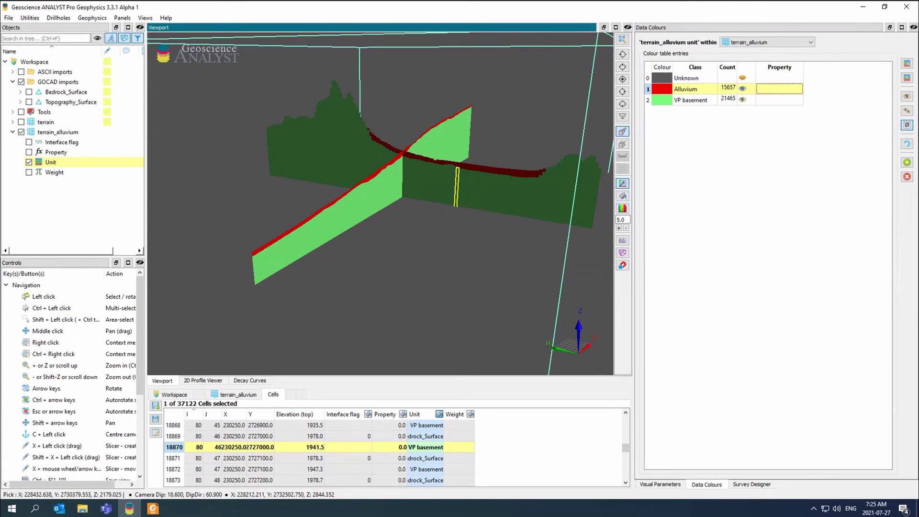
{"action": "double_click", "coordinate": [781, 90]}
{"action": "type", "text": "1.6"}
{"action": "key", "text": "Return"}
{"action": "left_click", "coordinate": [777, 100]}
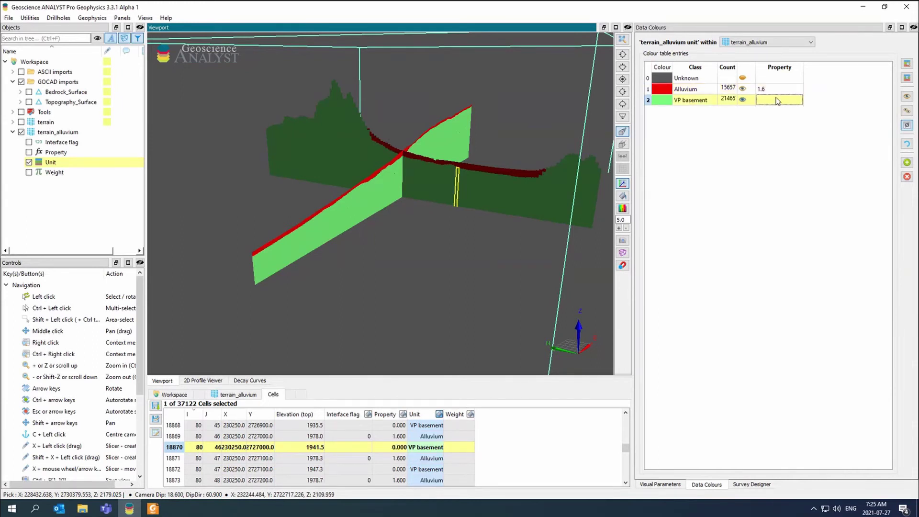
{"action": "type", "text": "2.67"}
{"action": "key", "text": "Return"}
- Rename the unit class table's Property column as Density
{"action": "type", "text": "Density"}
{"action": "key", "text": "Return"}
{"action": "left_click", "coordinate": [830, 80]}
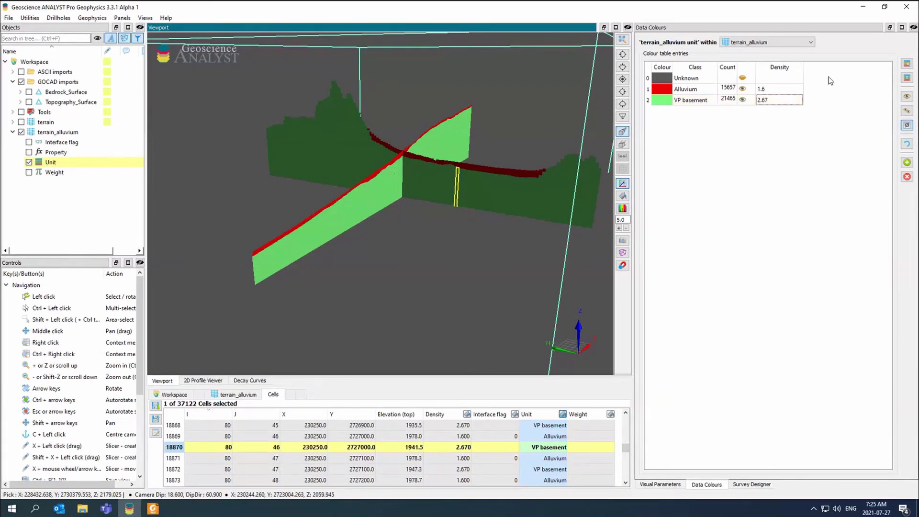
- Add a class property named Lower, with 1.1 for Alluvium and 2.17 for VP basement
{"action": "left_click", "coordinate": [906, 163]}
{"action": "type", "text": "Lower"}
{"action": "key", "text": "Return"}
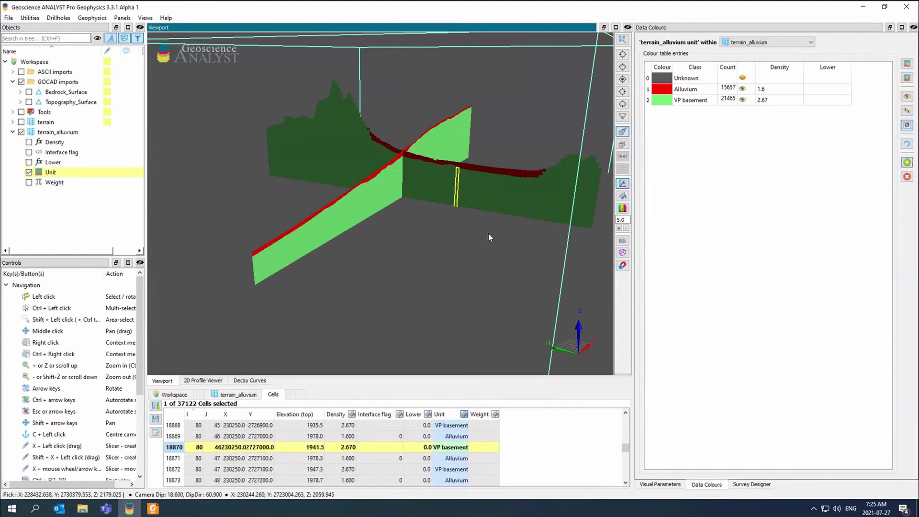
{"action": "left_click", "coordinate": [832, 89]}
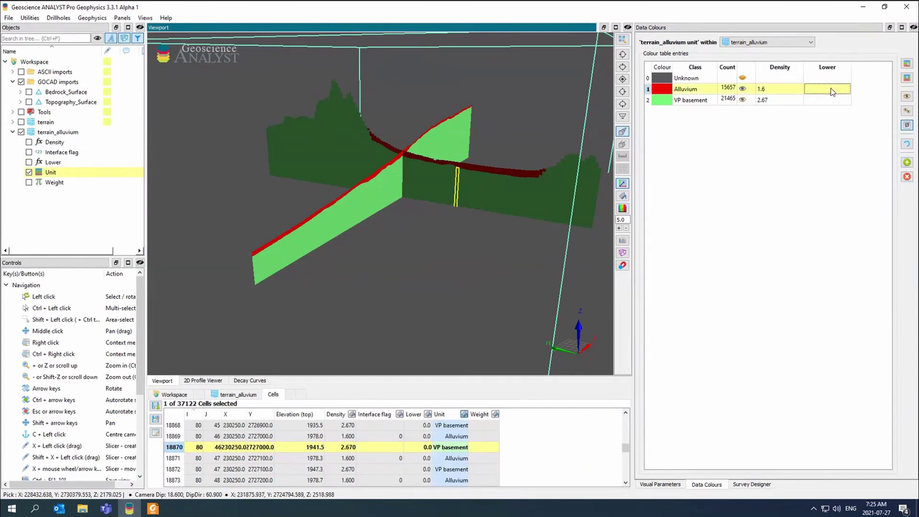
{"action": "type", "text": "1.1"}
{"action": "left_click", "coordinate": [833, 100]}
{"action": "type", "text": "2.17"}
{"action": "key", "text": "Return"}
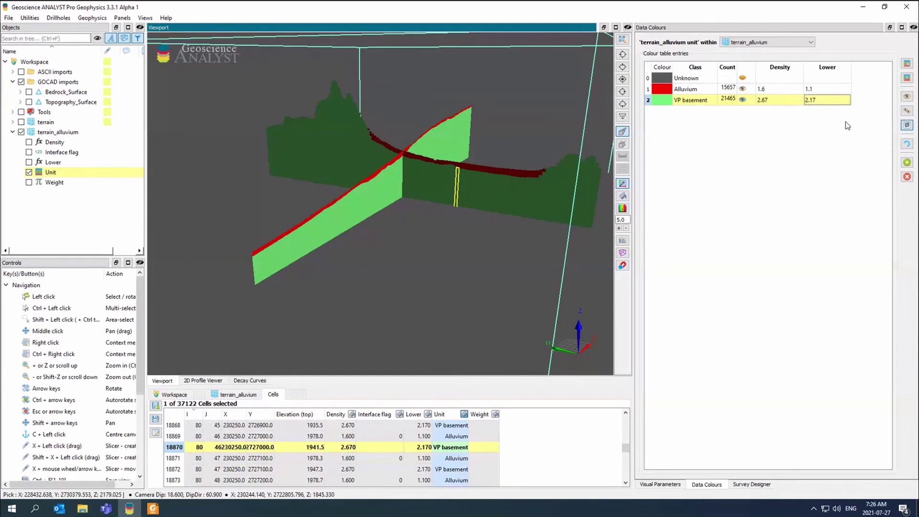
- Set up a gravity forward model of Gravity_data using the terrain_alluvium 3D model and its Density property
{"action": "left_click_drag", "start_coordinate": [399, 221], "coordinate": [425, 192]}
{"action": "left_click", "coordinate": [91, 18]}
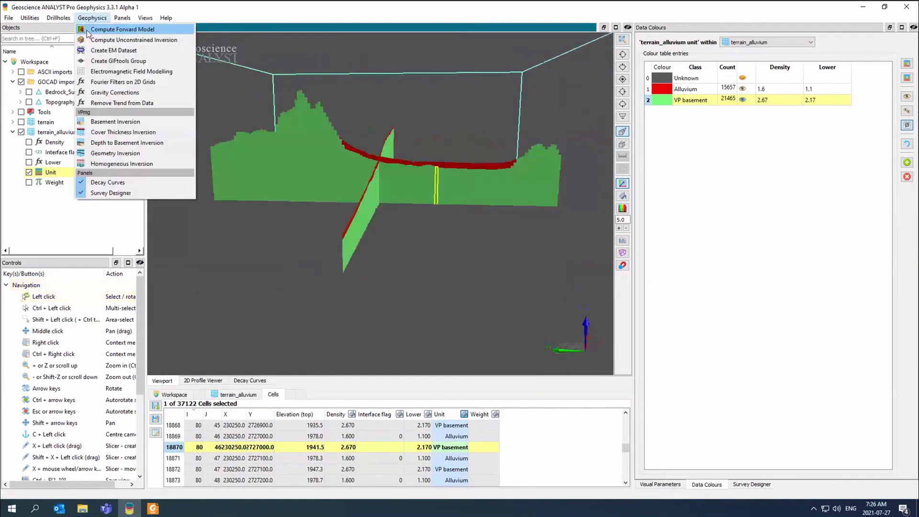
{"action": "left_click", "coordinate": [122, 29]}
{"action": "left_click_drag", "start_coordinate": [510, 96], "coordinate": [191, 141]}
{"action": "left_click", "coordinate": [201, 244]}
{"action": "left_click", "coordinate": [205, 266]}
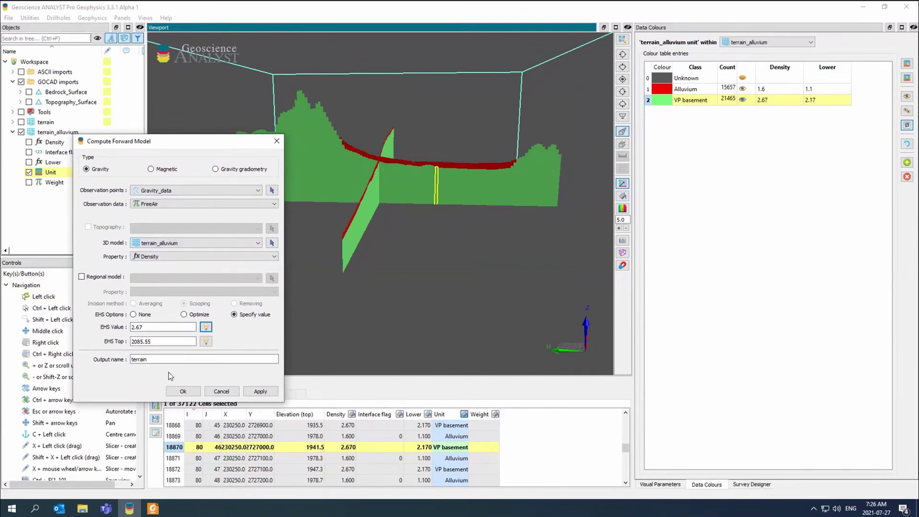
- Name the forward model output terrain_with_alluvium and compute it
{"action": "left_click", "coordinate": [188, 359]}
{"action": "type", "text": "_with_alluvium"}
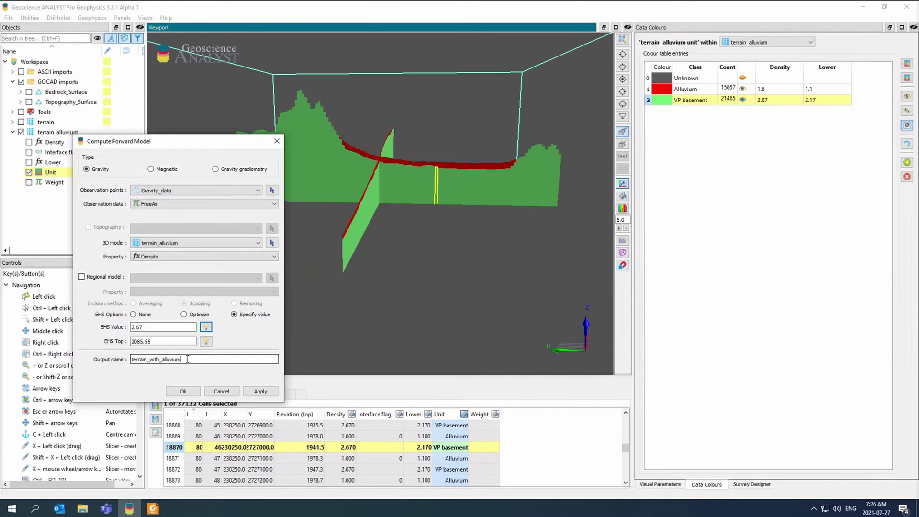
{"action": "left_click", "coordinate": [260, 391]}
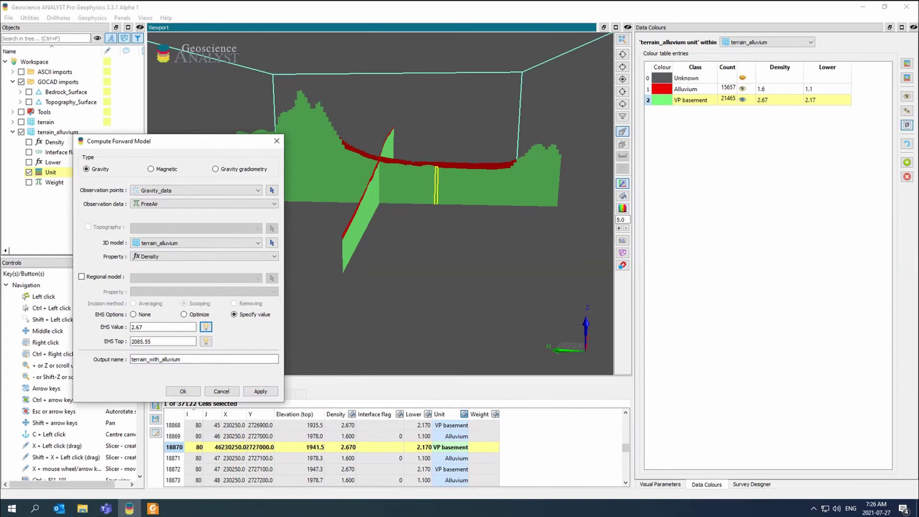
- Show the Gravity_data points coloured by the computed terrain_with_alluvium data
{"action": "left_click", "coordinate": [13, 72]}
{"action": "left_click", "coordinate": [12, 72]}
{"action": "left_click", "coordinate": [20, 82]}
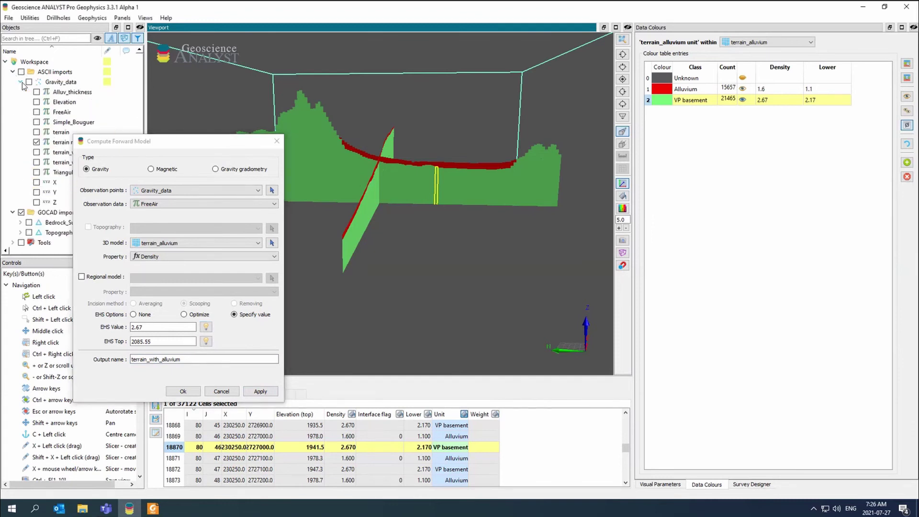
{"action": "left_click_drag", "start_coordinate": [119, 143], "coordinate": [206, 141]}
{"action": "left_click_drag", "start_coordinate": [102, 50], "coordinate": [126, 45]}
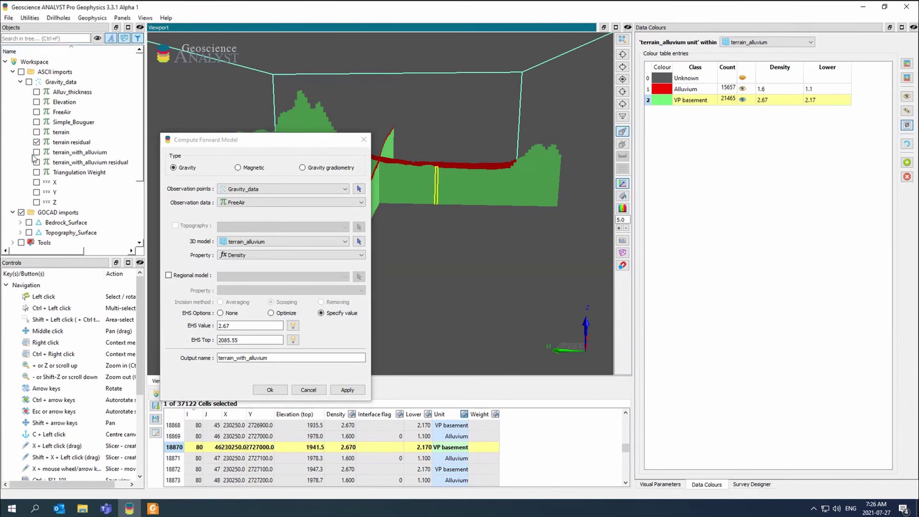
{"action": "left_click", "coordinate": [36, 142]}
{"action": "left_click", "coordinate": [36, 152]}
{"action": "left_click", "coordinate": [28, 82]}
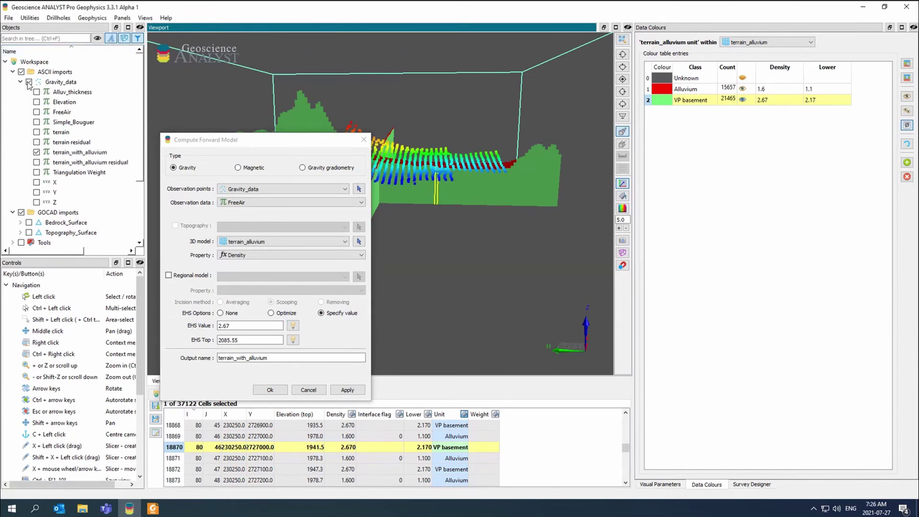
- Show Topography_Surface and set the node size of the Gravity_data points to 8
{"action": "left_click", "coordinate": [28, 232]}
{"action": "scroll", "coordinate": [29, 232], "scroll_direction": "down", "scroll_amount": 3}
{"action": "left_click_drag", "start_coordinate": [505, 182], "coordinate": [493, 238]}
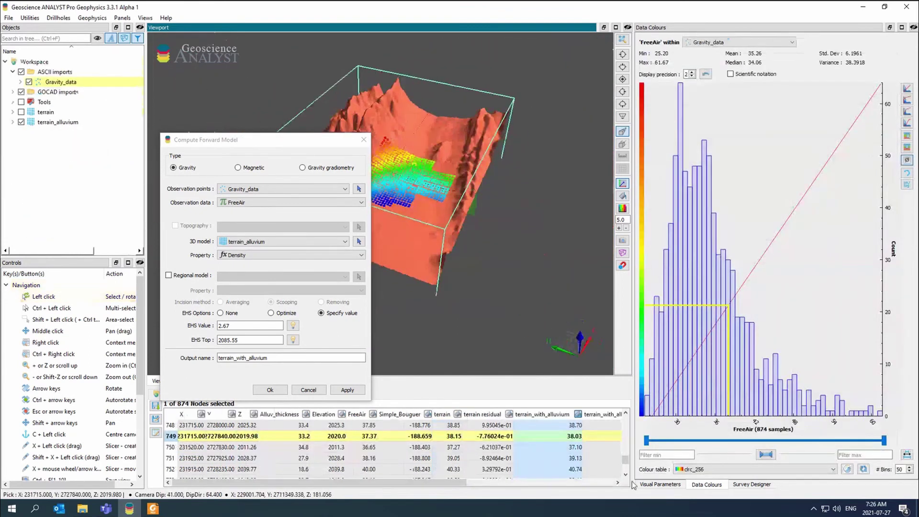
{"action": "left_click", "coordinate": [659, 484]}
{"action": "double_click", "coordinate": [724, 92]}
{"action": "scroll", "coordinate": [724, 93], "scroll_direction": "up", "scroll_amount": 3}
- Compare the terrain and terrain_with_alluvium responses on the Gravity_data points
{"action": "left_click", "coordinate": [21, 82]}
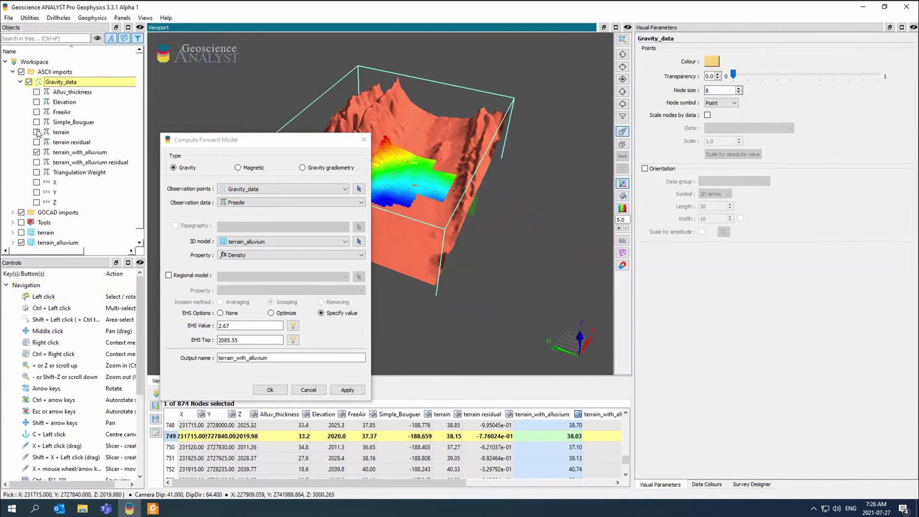
{"action": "left_click", "coordinate": [36, 132]}
{"action": "left_click_drag", "start_coordinate": [229, 144], "coordinate": [143, 173]}
{"action": "left_click_drag", "start_coordinate": [363, 211], "coordinate": [481, 201]}
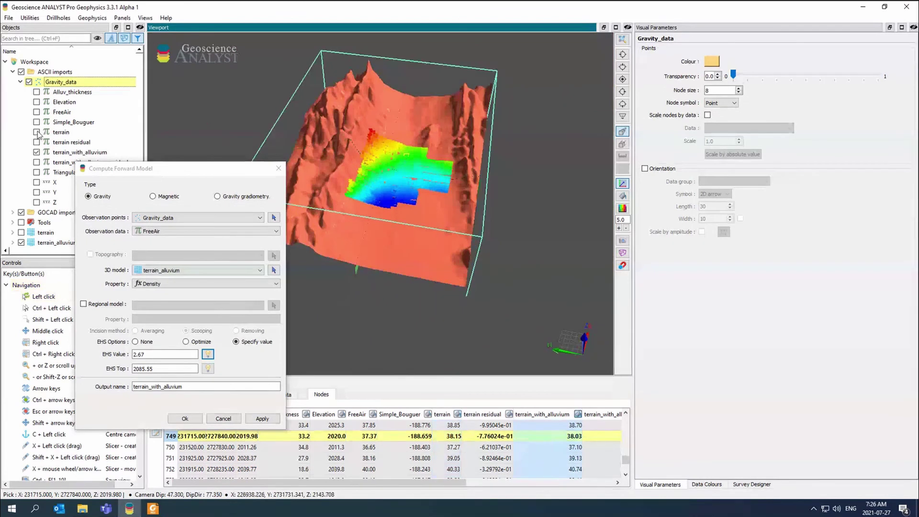
{"action": "left_click", "coordinate": [37, 152]}
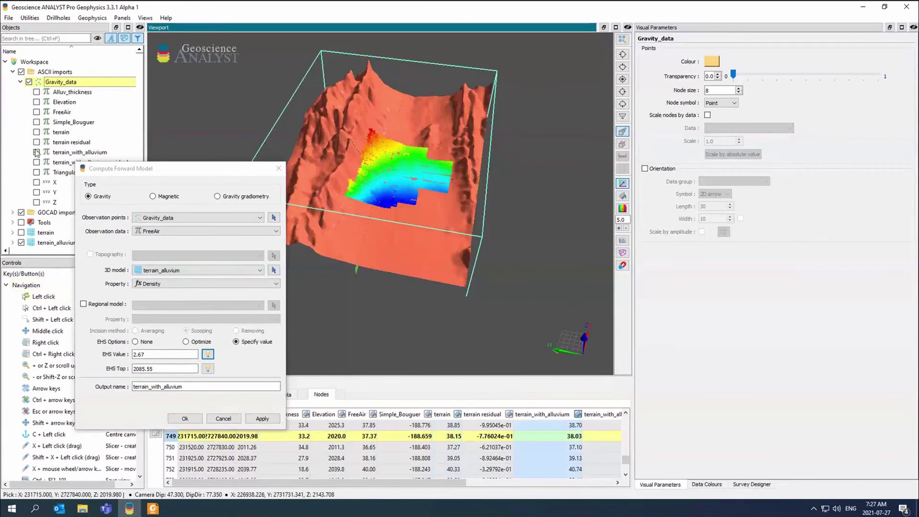
- Display the terrain_with_alluvium residual on the Gravity_data points and compare it with the terrain residual
{"action": "left_click_drag", "start_coordinate": [97, 173], "coordinate": [119, 191]}
{"action": "left_click", "coordinate": [36, 162]}
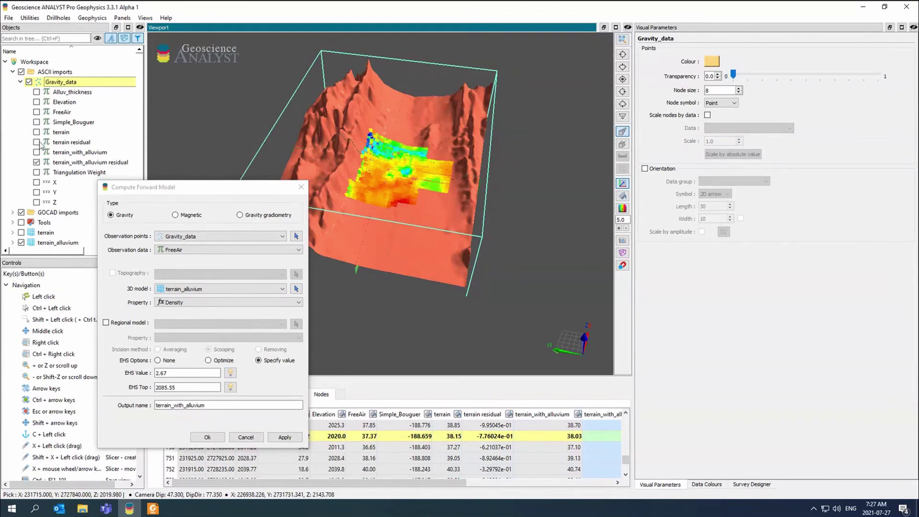
{"action": "left_click", "coordinate": [37, 142]}
{"action": "left_click", "coordinate": [37, 142]}
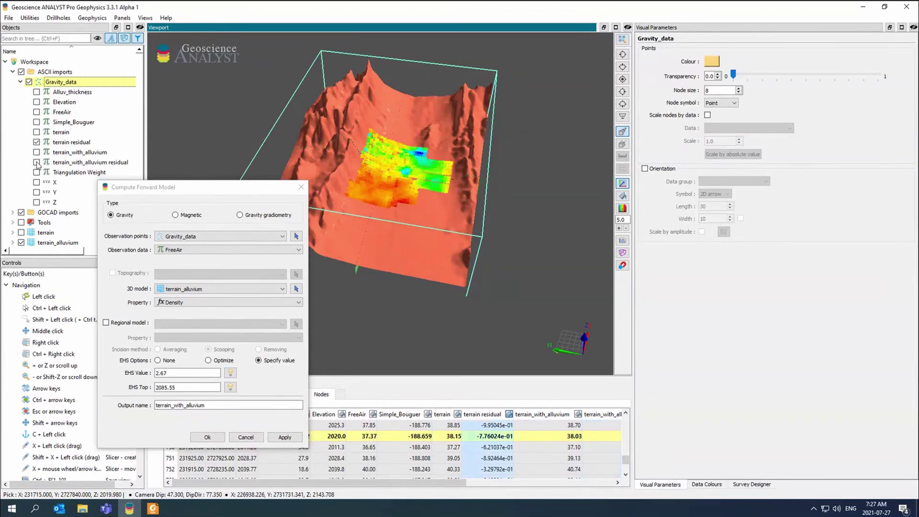
{"action": "left_click", "coordinate": [37, 162]}
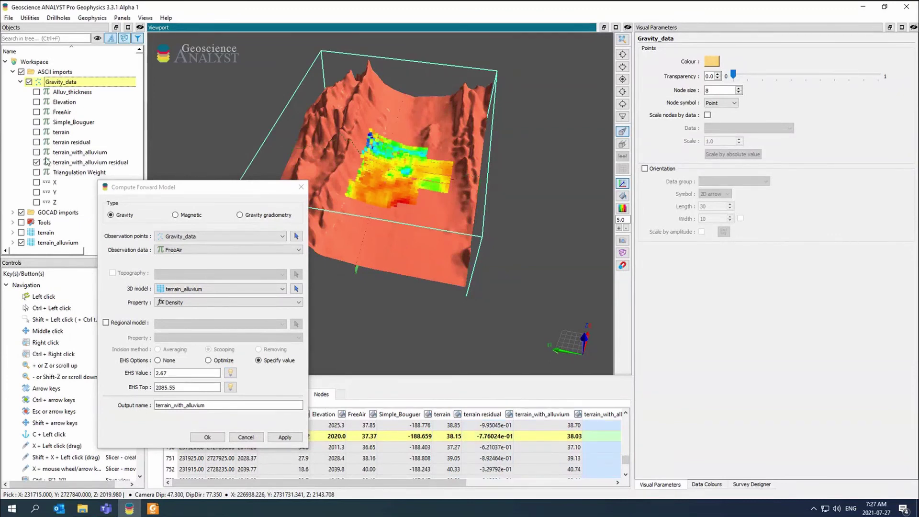
{"action": "left_click", "coordinate": [414, 188]}
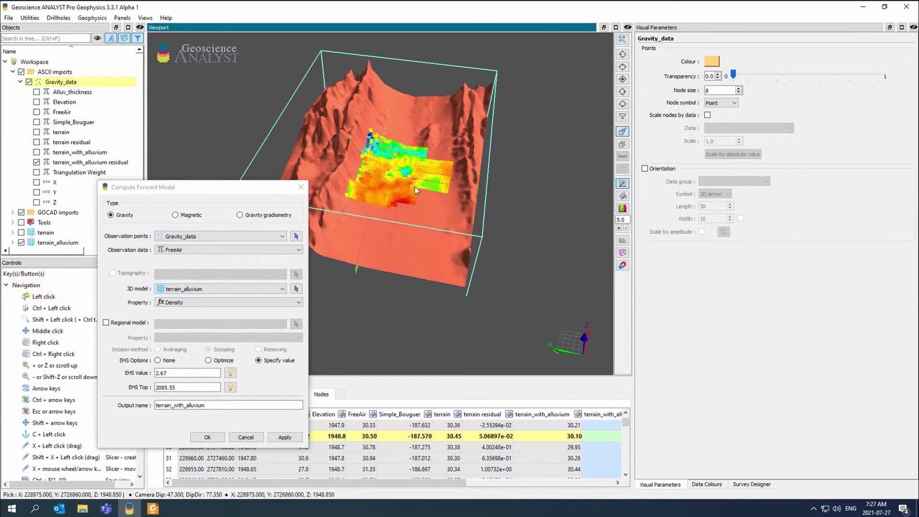
{"action": "left_click", "coordinate": [19, 82]}
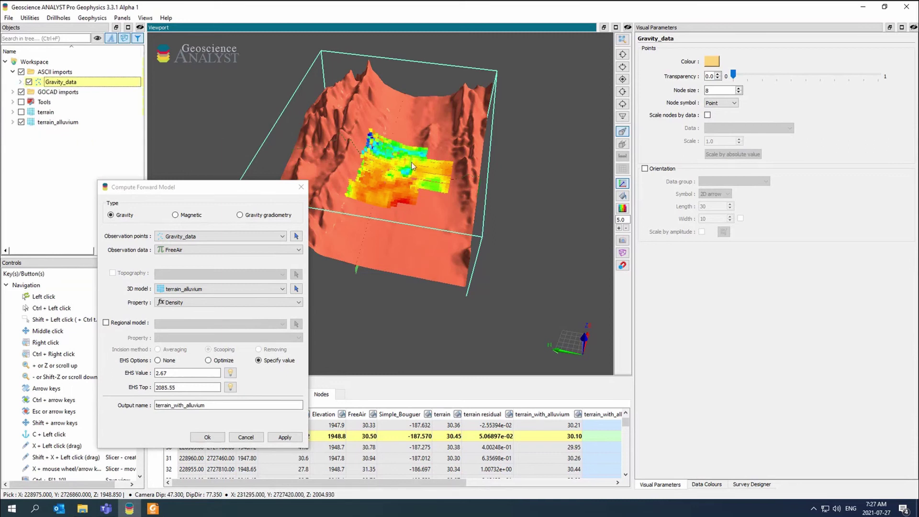
{"action": "left_click_drag", "start_coordinate": [411, 162], "coordinate": [430, 177]}
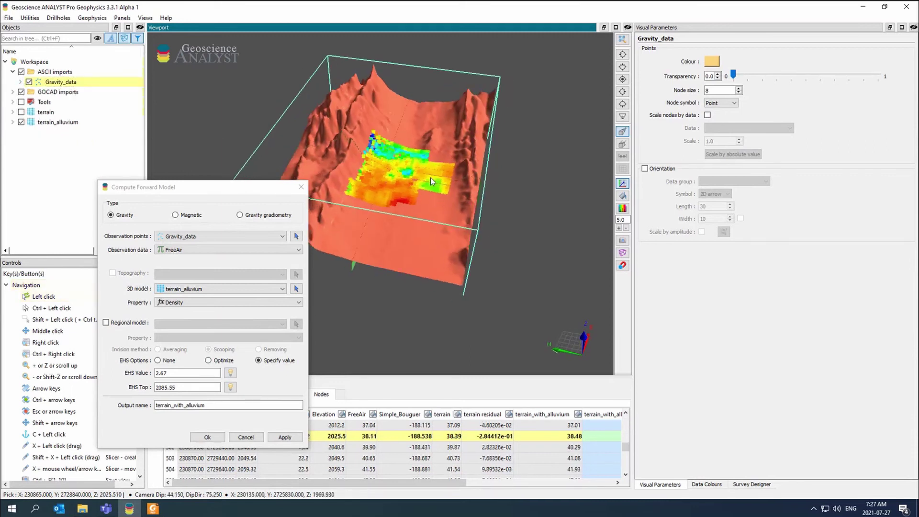
{"action": "left_click", "coordinate": [30, 18]}
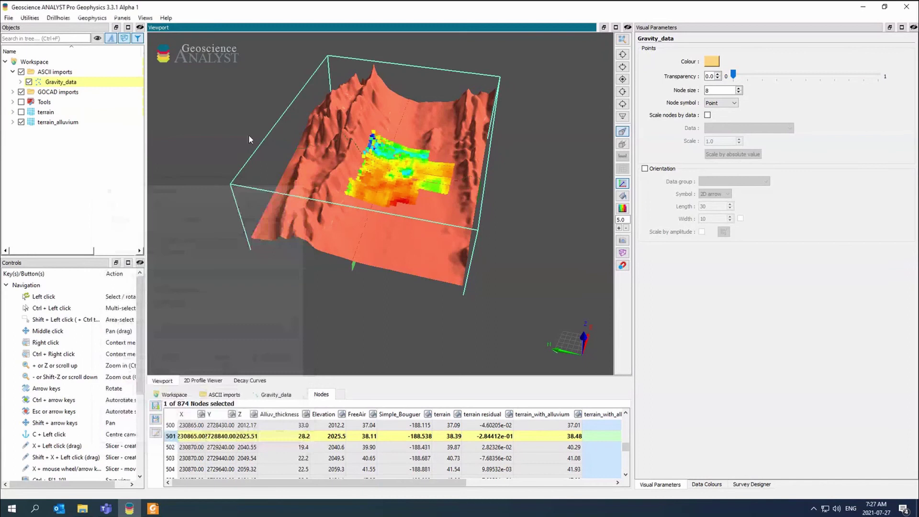
{"action": "left_click", "coordinate": [30, 17]}
{"action": "left_click", "coordinate": [61, 47]}
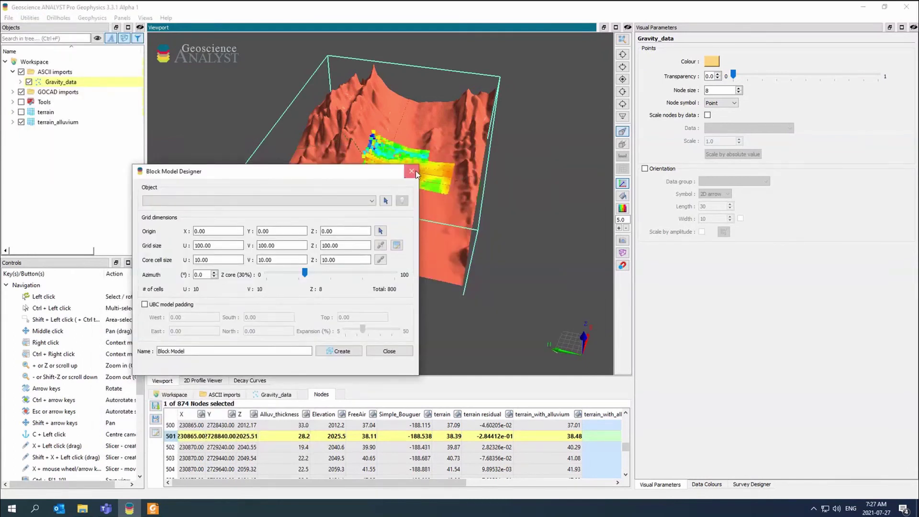
{"action": "left_click", "coordinate": [411, 171]}
- Create a block model from the terrain_alluvium model with a vertical cell size of 50 and a bottom elevation of 1800
{"action": "left_click", "coordinate": [47, 124]}
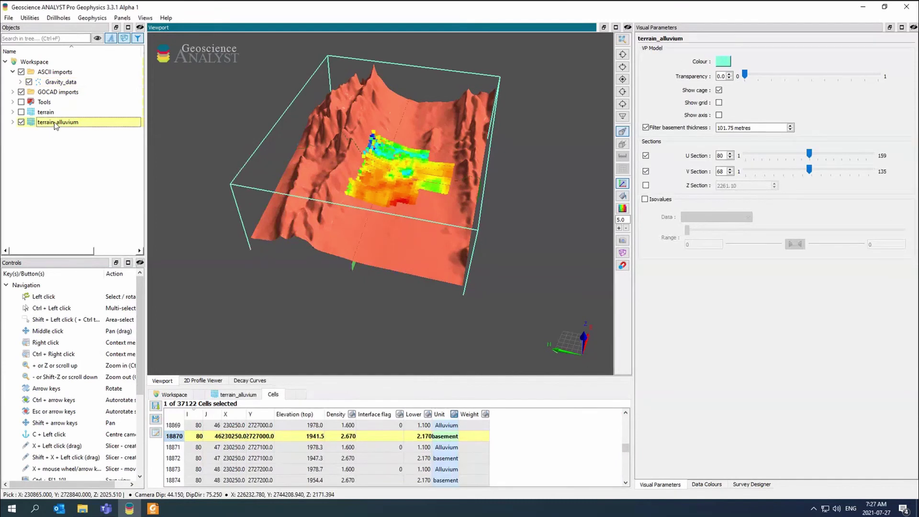
{"action": "right_click", "coordinate": [56, 125]}
{"action": "mouse_move", "coordinate": [164, 239]}
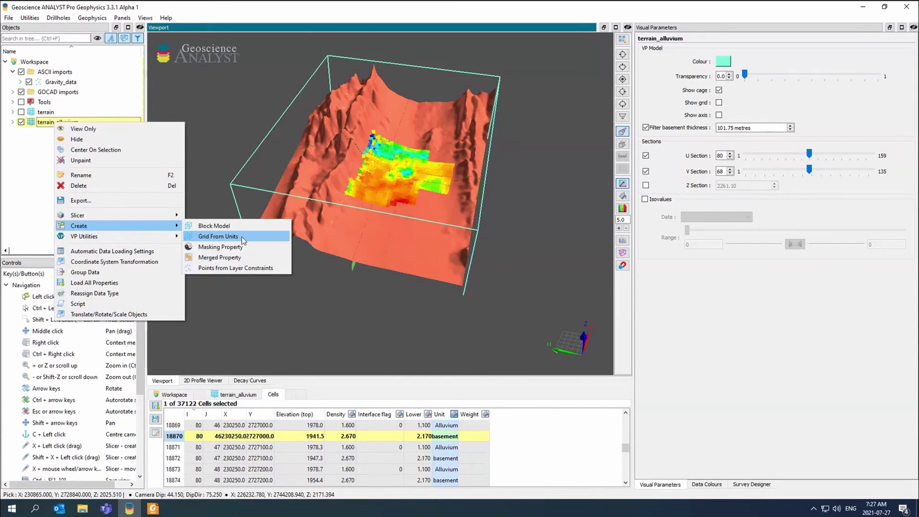
{"action": "left_click", "coordinate": [263, 225]}
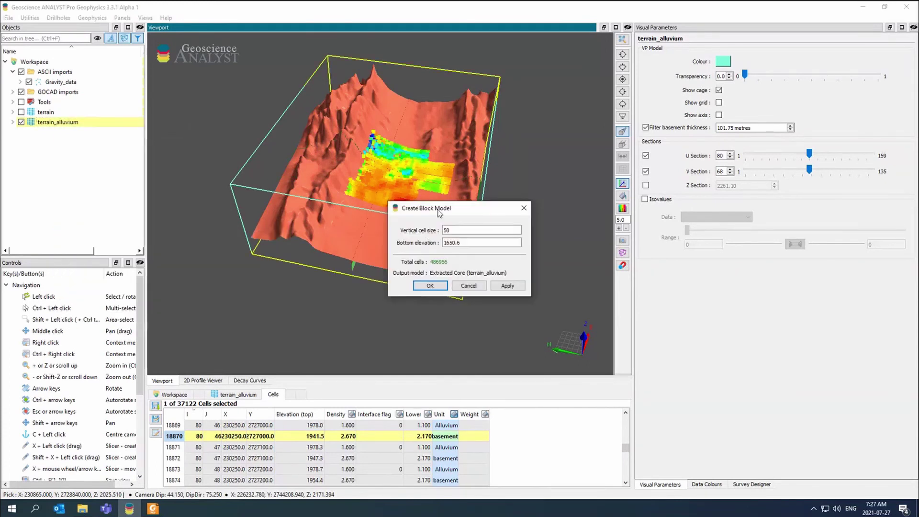
{"action": "left_click_drag", "start_coordinate": [221, 200], "coordinate": [202, 209]}
{"action": "left_click_drag", "start_coordinate": [466, 208], "coordinate": [530, 220]}
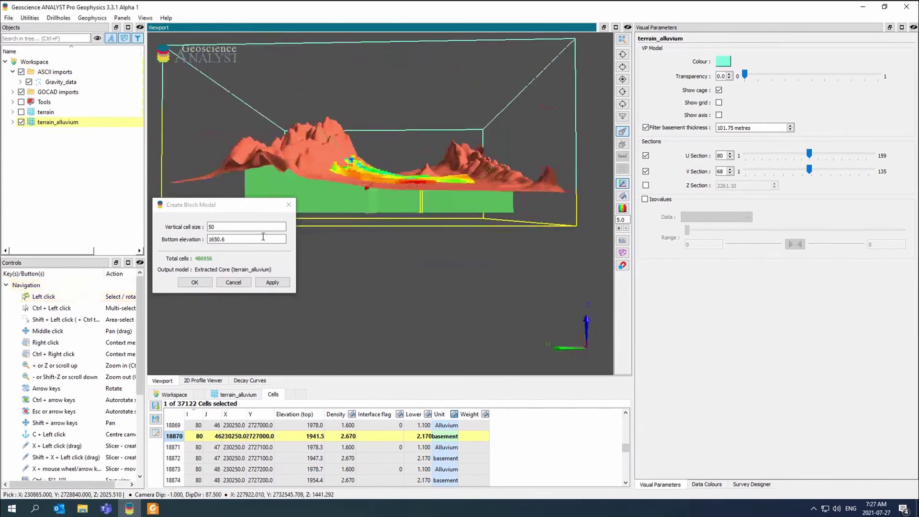
{"action": "double_click", "coordinate": [247, 238]}
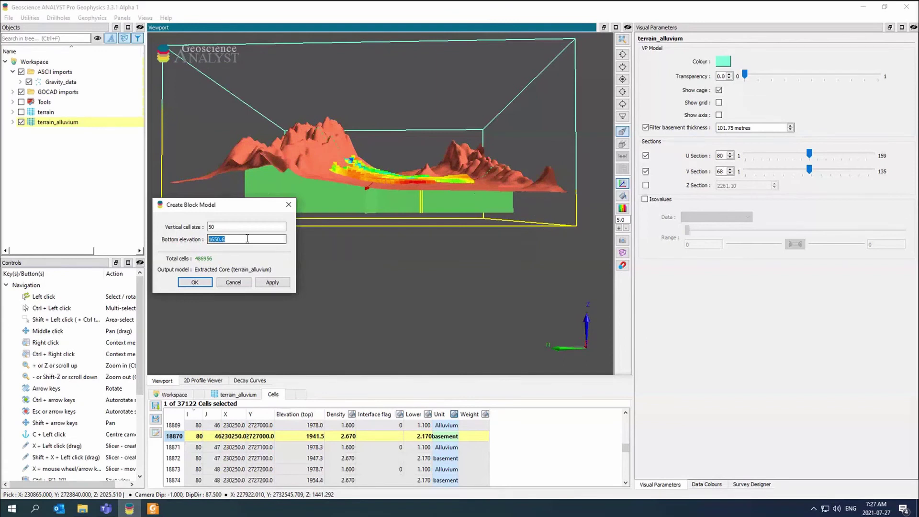
{"action": "type", "text": "1800"}
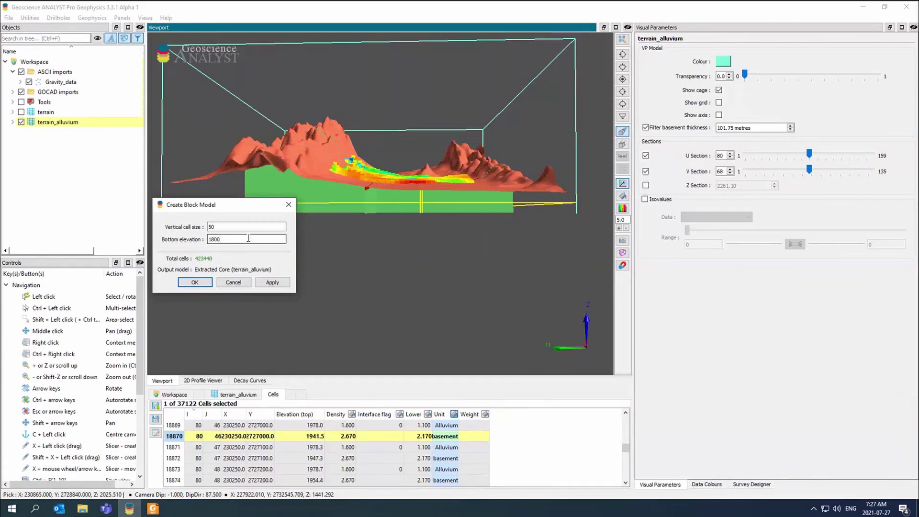
{"action": "left_click", "coordinate": [516, 213]}
{"action": "left_click_drag", "start_coordinate": [516, 214], "coordinate": [480, 214]}
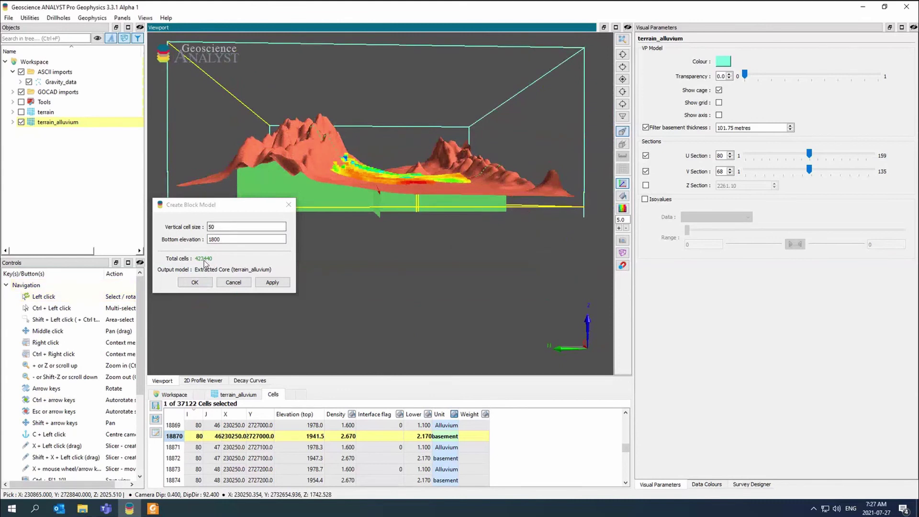
{"action": "left_click", "coordinate": [271, 282]}
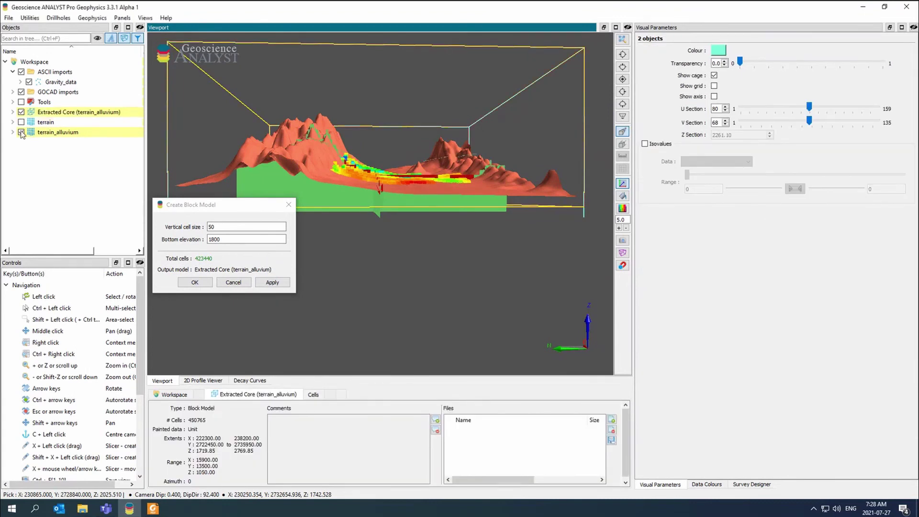
- Hide the terrain_alluvium model and display the Lower data on the Extracted Core (terrain_alluvium) block model
{"action": "left_click", "coordinate": [21, 132]}
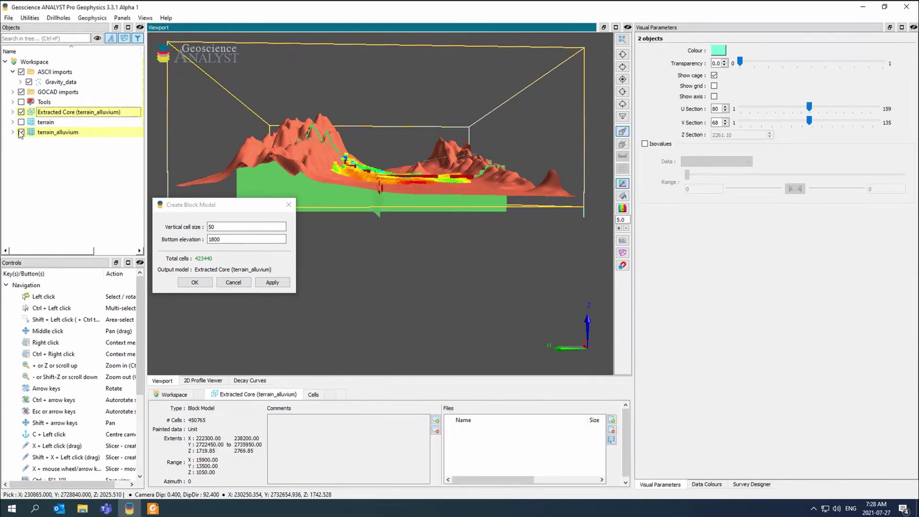
{"action": "double_click", "coordinate": [38, 113]}
{"action": "left_click", "coordinate": [29, 143]}
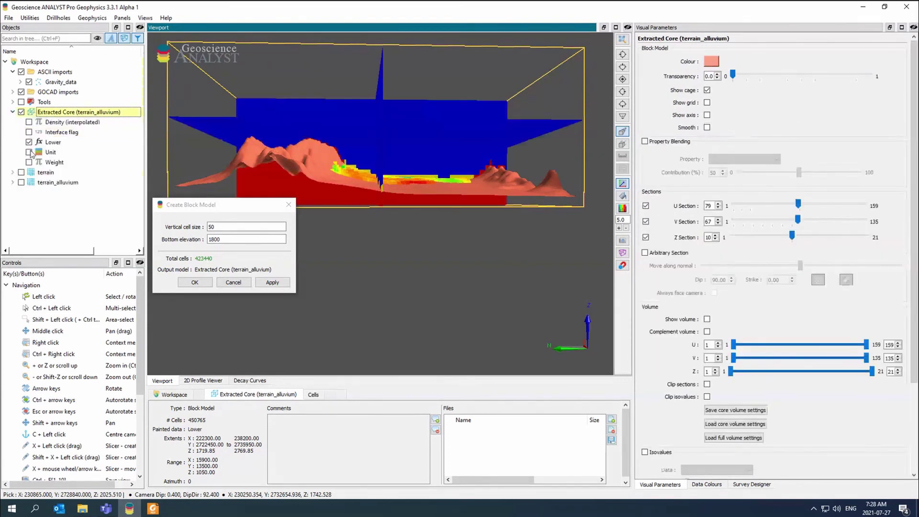
- Display the Unit data on the Extracted Core (terrain_alluvium) block model and show only that model in the viewport
{"action": "left_click", "coordinate": [29, 153]}
{"action": "left_click", "coordinate": [50, 152]}
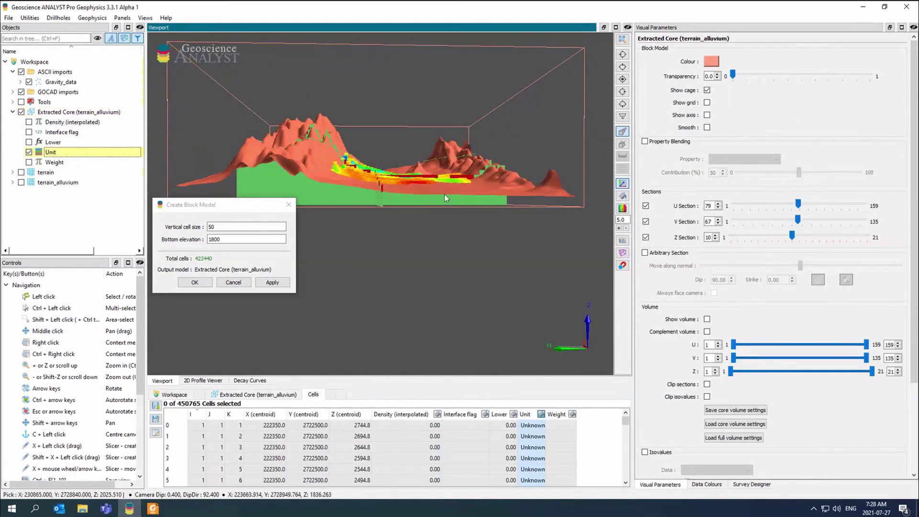
{"action": "left_click_drag", "start_coordinate": [444, 193], "coordinate": [481, 236]}
{"action": "right_click", "coordinate": [63, 110]}
{"action": "left_click", "coordinate": [82, 116]}
{"action": "scroll", "coordinate": [410, 166], "scroll_direction": "down", "scroll_amount": 2}
{"action": "left_click_drag", "start_coordinate": [410, 166], "coordinate": [336, 160]}
- Enable isovalues on the Extracted Core (terrain_alluvium) block model using the Unit data, with the Alluvium and VP basement classes shown
{"action": "left_click", "coordinate": [336, 159]}
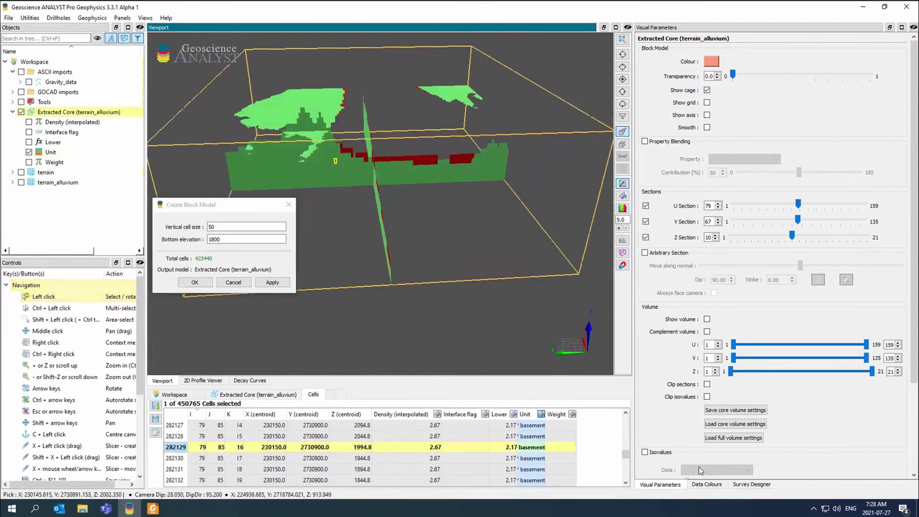
{"action": "scroll", "coordinate": [699, 466], "scroll_direction": "down", "scroll_amount": 3}
{"action": "left_click", "coordinate": [645, 366]}
{"action": "left_click", "coordinate": [716, 384]}
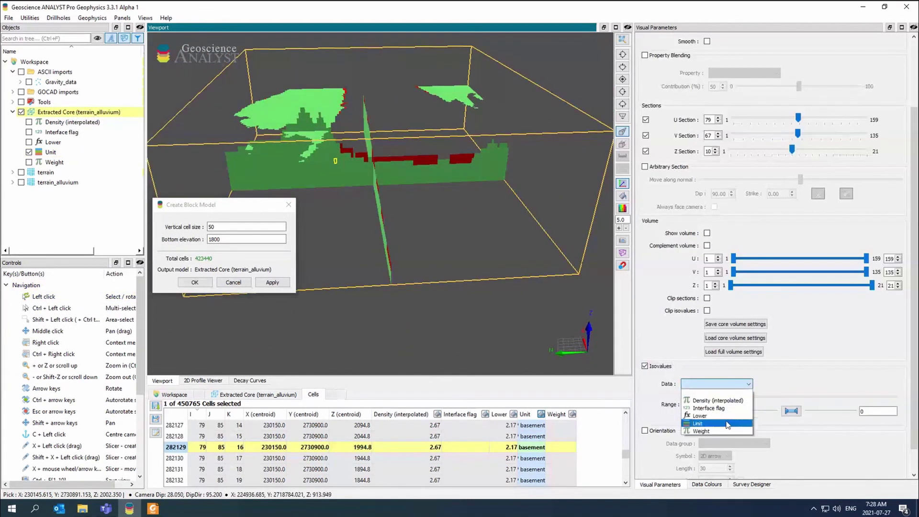
{"action": "left_click", "coordinate": [727, 424]}
{"action": "left_click", "coordinate": [692, 397]}
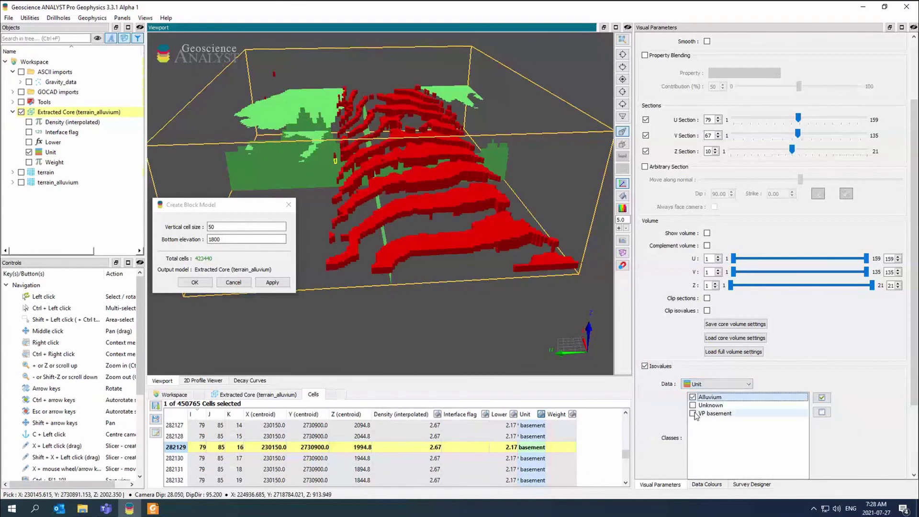
{"action": "left_click", "coordinate": [693, 413]}
- Inspect the block model's alluvium and basement cells from several angles and reduce the vertical exaggeration first to 3, finally to 2
{"action": "left_click_drag", "start_coordinate": [460, 260], "coordinate": [486, 224]}
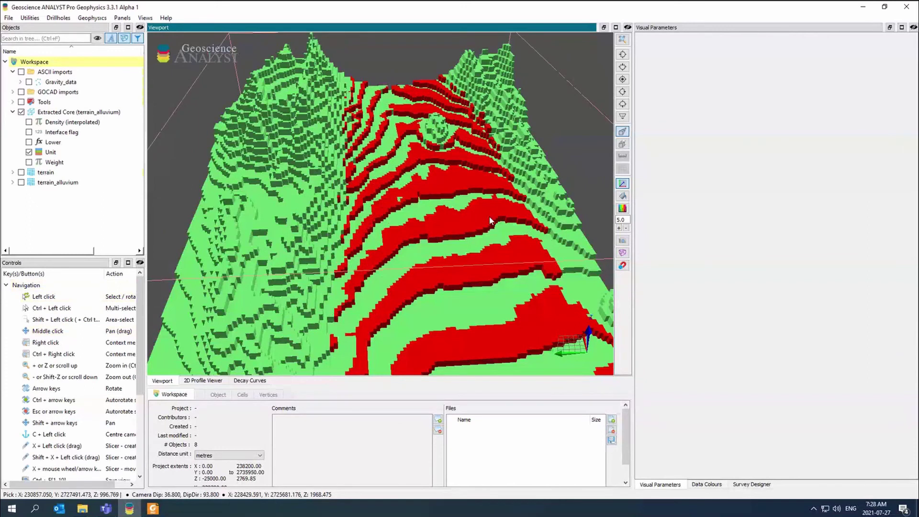
{"action": "scroll", "coordinate": [446, 226], "scroll_direction": "up", "scroll_amount": 3}
{"action": "left_click_drag", "start_coordinate": [445, 226], "coordinate": [441, 278]}
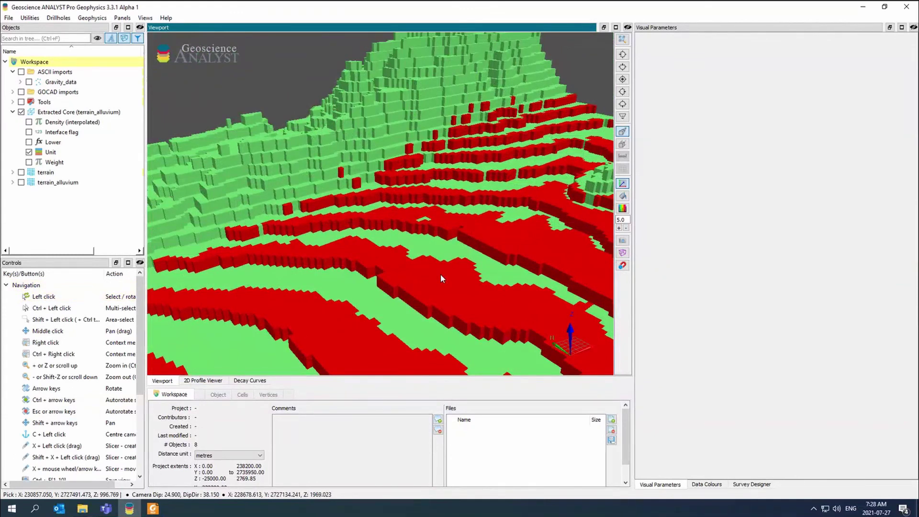
{"action": "scroll", "coordinate": [440, 274], "scroll_direction": "down", "scroll_amount": 1}
{"action": "left_click_drag", "start_coordinate": [440, 274], "coordinate": [140, 173]}
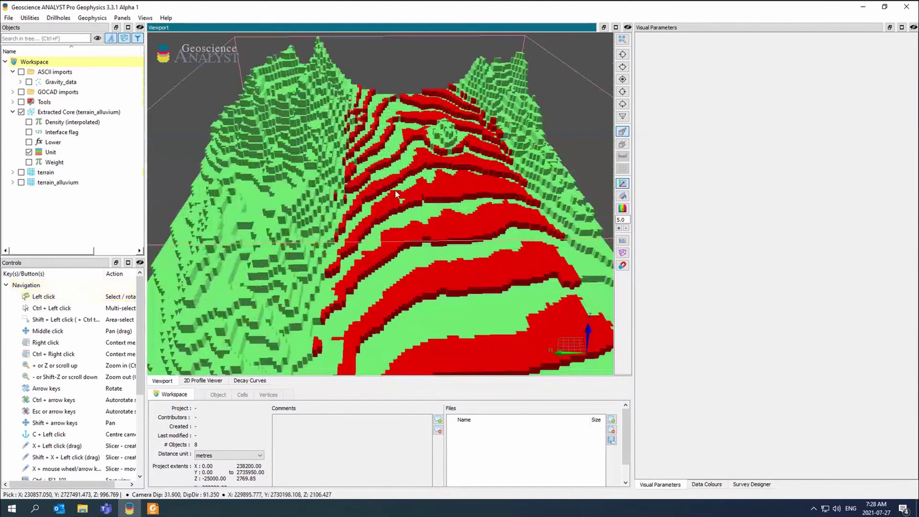
{"action": "scroll", "coordinate": [444, 215], "scroll_direction": "down", "scroll_amount": 2}
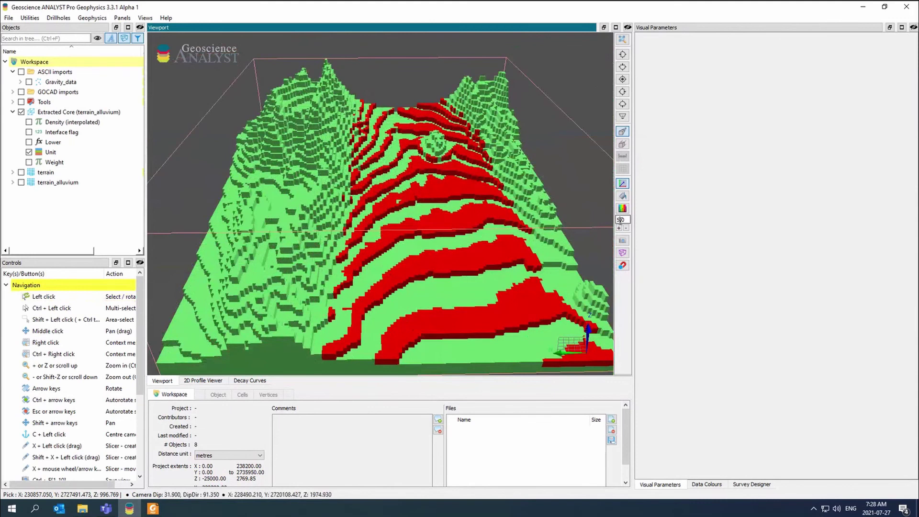
{"action": "left_click_drag", "start_coordinate": [620, 219], "coordinate": [616, 220]}
{"action": "type", "text": "3"}
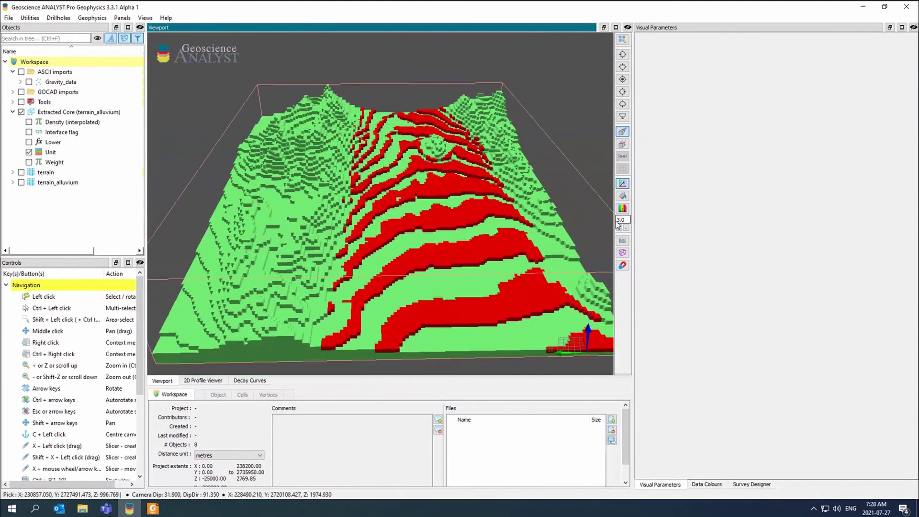
{"action": "type", "text": "2"}
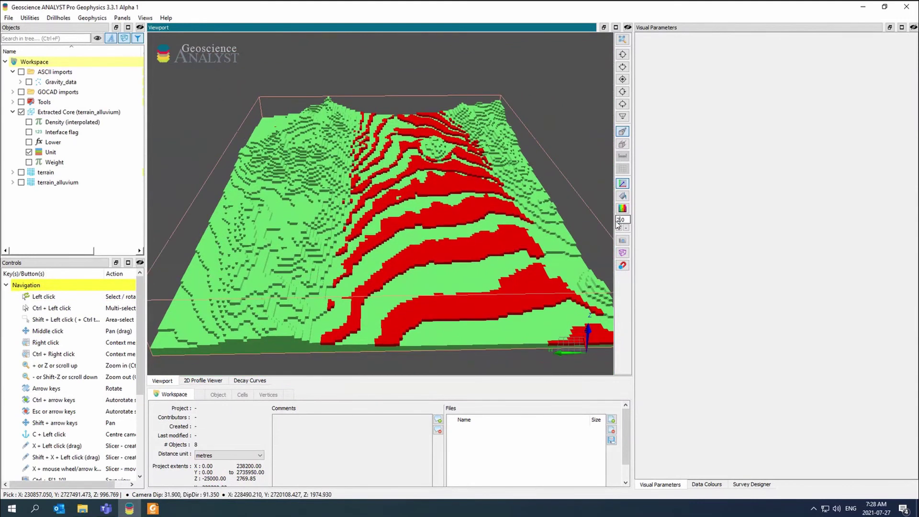
- Show the terrain_alluvium VP model in place of the Extracted Core (terrain_alluvium) block model
{"action": "scroll", "coordinate": [515, 167], "scroll_direction": "up", "scroll_amount": 3}
{"action": "left_click_drag", "start_coordinate": [499, 176], "coordinate": [421, 163]}
{"action": "left_click", "coordinate": [21, 182]}
{"action": "left_click", "coordinate": [21, 112]}
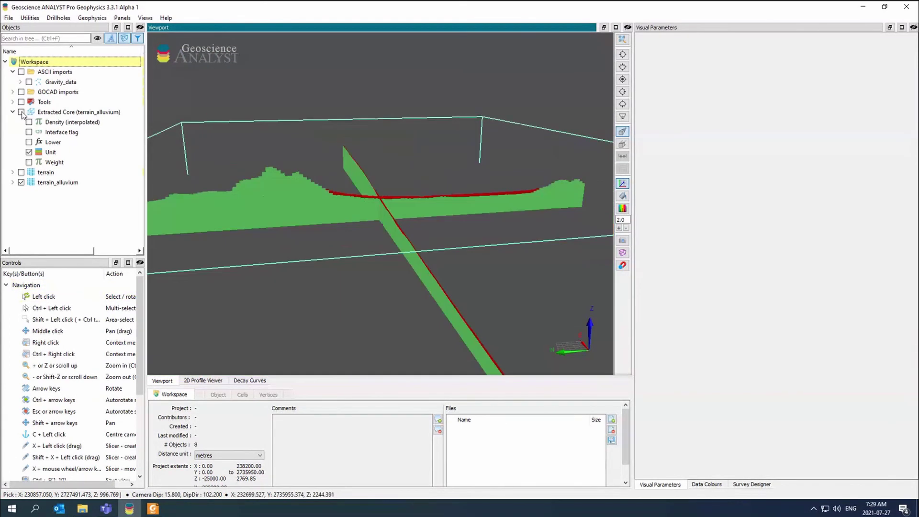
- Enable isovalues on the terrain_alluvium model using the Unit data, with the Alluvium and VP basement classes shown
{"action": "left_click", "coordinate": [284, 206]}
{"action": "left_click", "coordinate": [645, 199]}
{"action": "left_click", "coordinate": [717, 217]}
{"action": "left_click", "coordinate": [716, 247]}
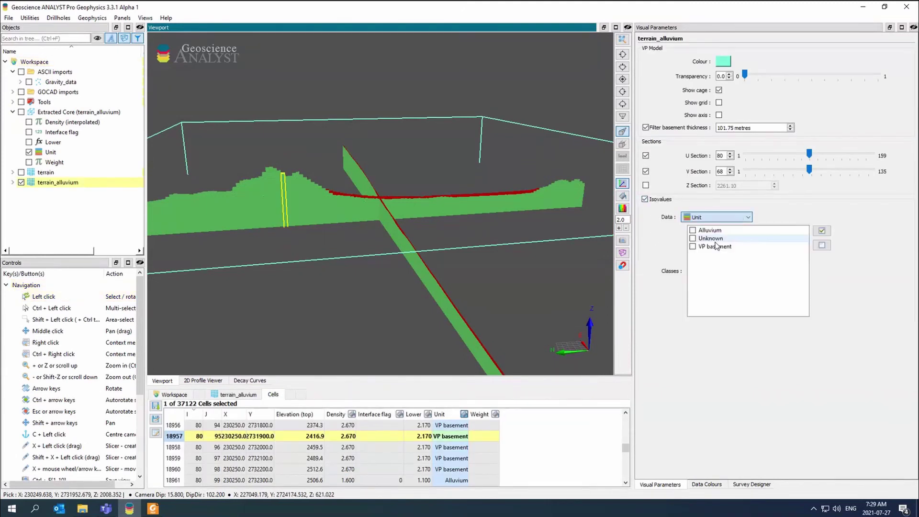
{"action": "left_click", "coordinate": [692, 230]}
{"action": "left_click", "coordinate": [692, 246]}
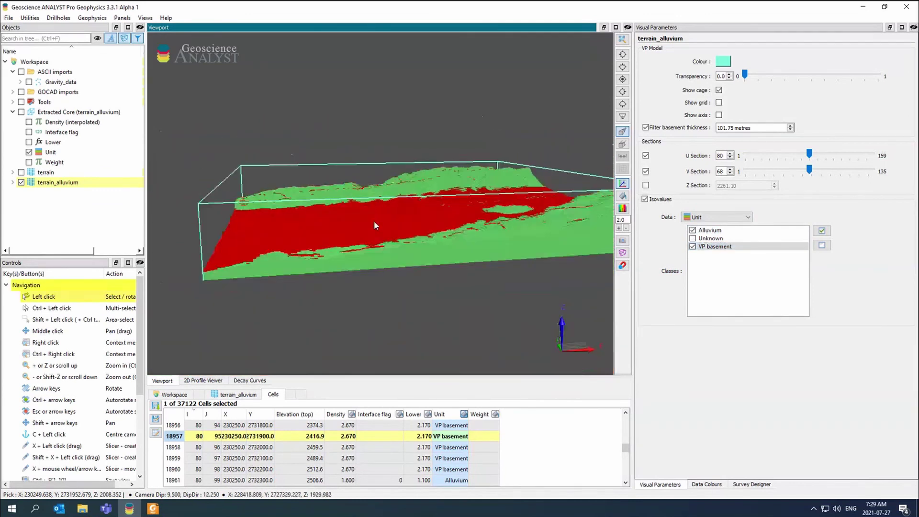
- Hide the Alluvium class on the terrain_alluvium model and examine the VP basement surface beneath it
{"action": "left_click_drag", "start_coordinate": [374, 221], "coordinate": [505, 289]}
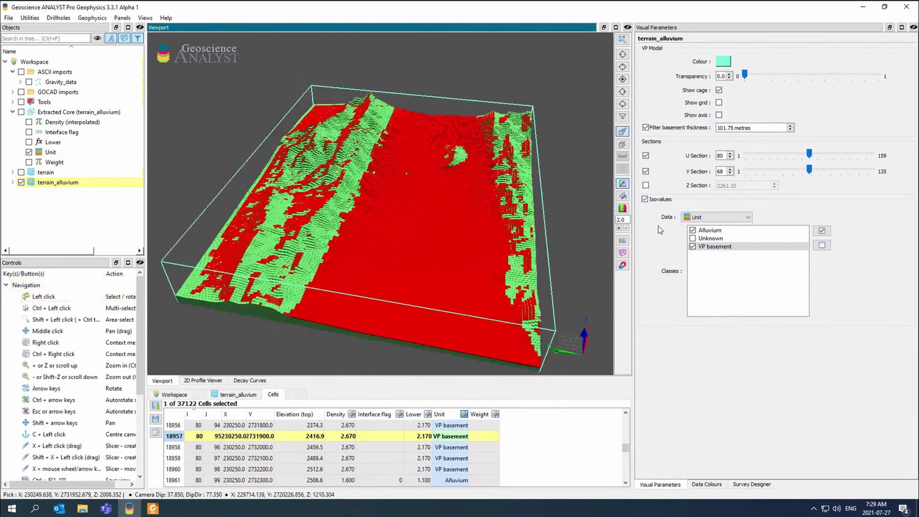
{"action": "left_click", "coordinate": [692, 230]}
{"action": "left_click_drag", "start_coordinate": [600, 224], "coordinate": [631, 220]}
{"action": "scroll", "coordinate": [383, 174], "scroll_direction": "up", "scroll_amount": 3}
{"action": "left_click_drag", "start_coordinate": [382, 175], "coordinate": [337, 165]}
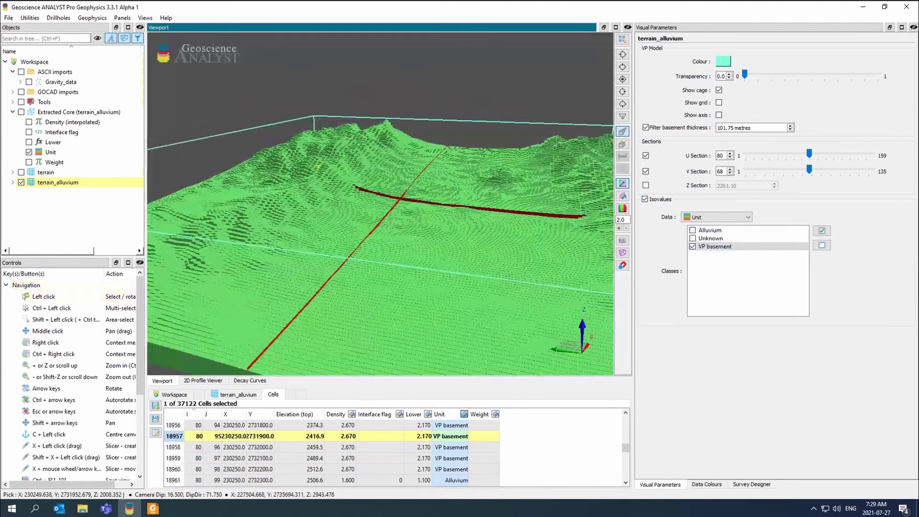